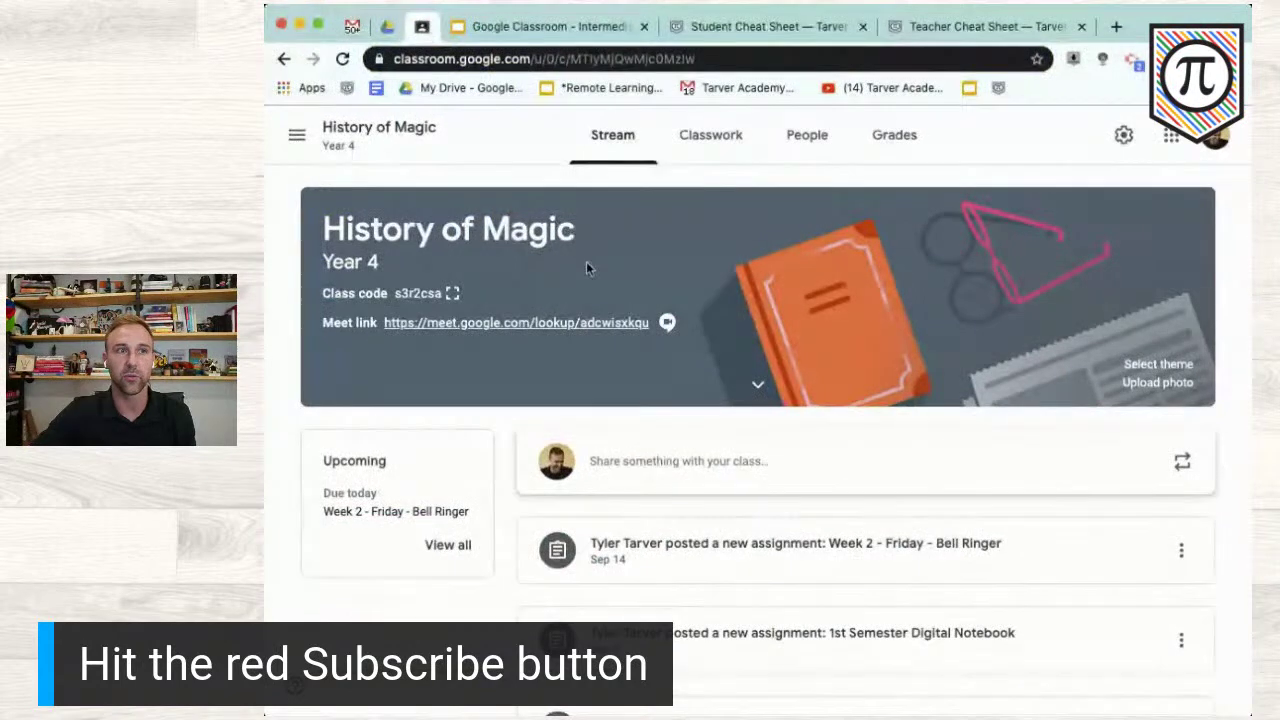
Step: Open the History of Magic class from the Classes list and go to its Classwork page
{"action": "left_click", "coordinate": [297, 134]}
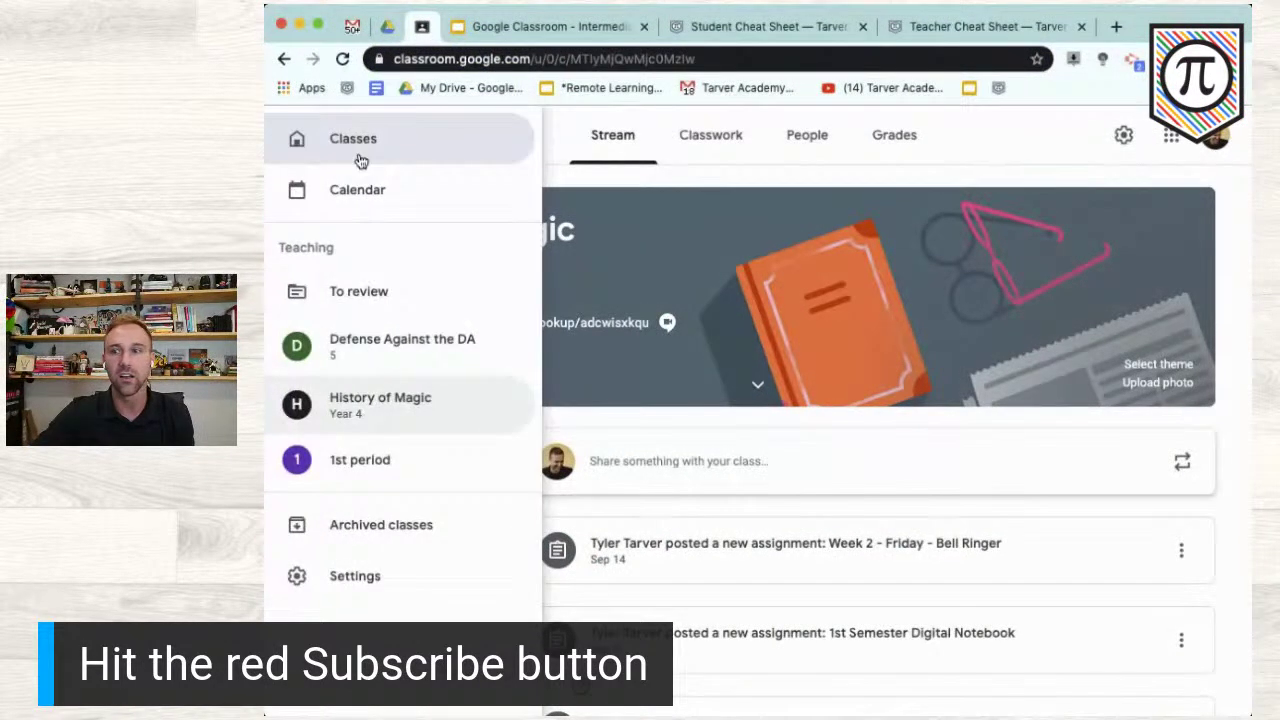
{"action": "left_click", "coordinate": [360, 160]}
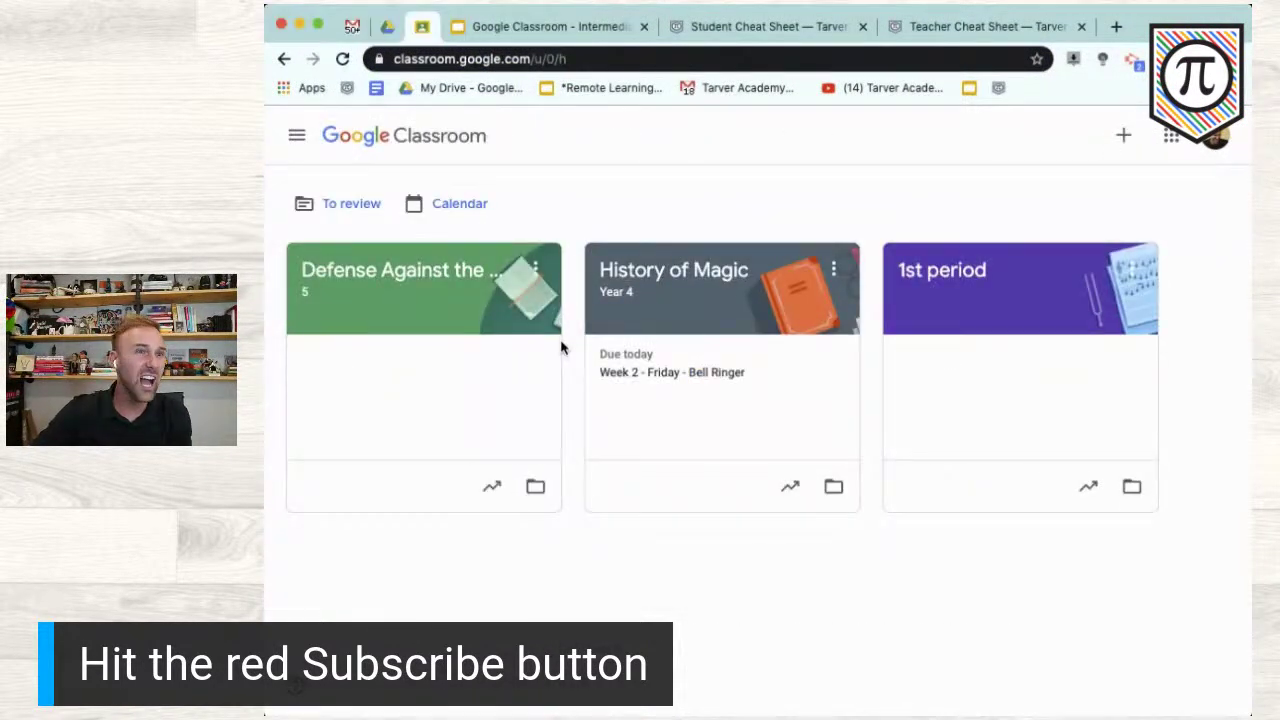
{"action": "left_click", "coordinate": [655, 274]}
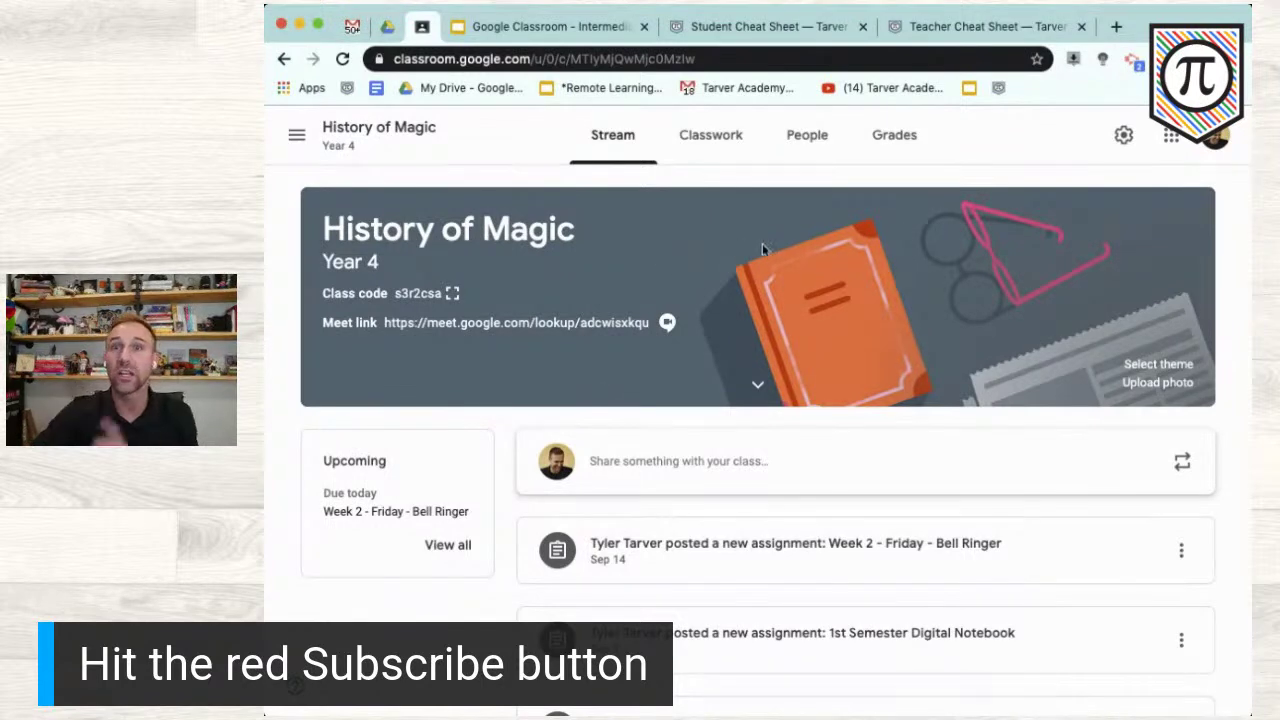
{"action": "left_click", "coordinate": [734, 128]}
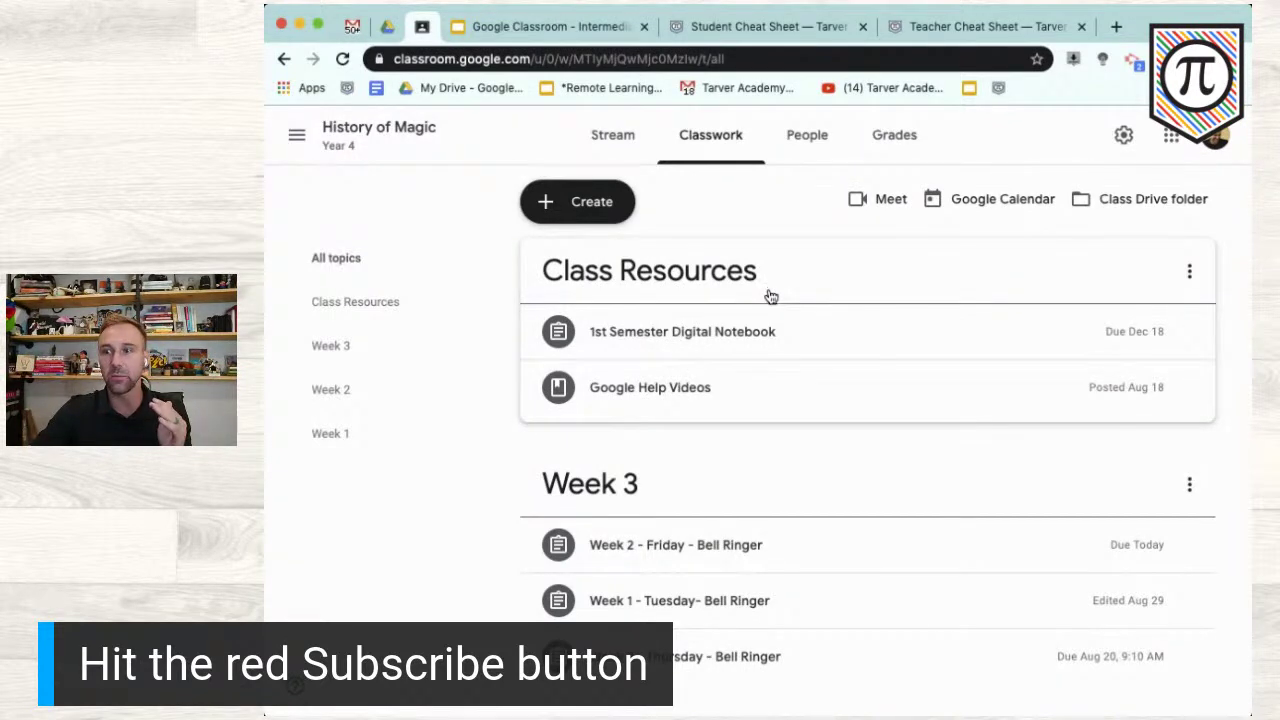
Step: Bring up the Create menu of post types on the Classwork page
{"action": "scroll", "coordinate": [767, 294], "scroll_direction": "down", "scroll_amount": 1}
{"action": "scroll", "coordinate": [767, 294], "scroll_direction": "up", "scroll_amount": 1}
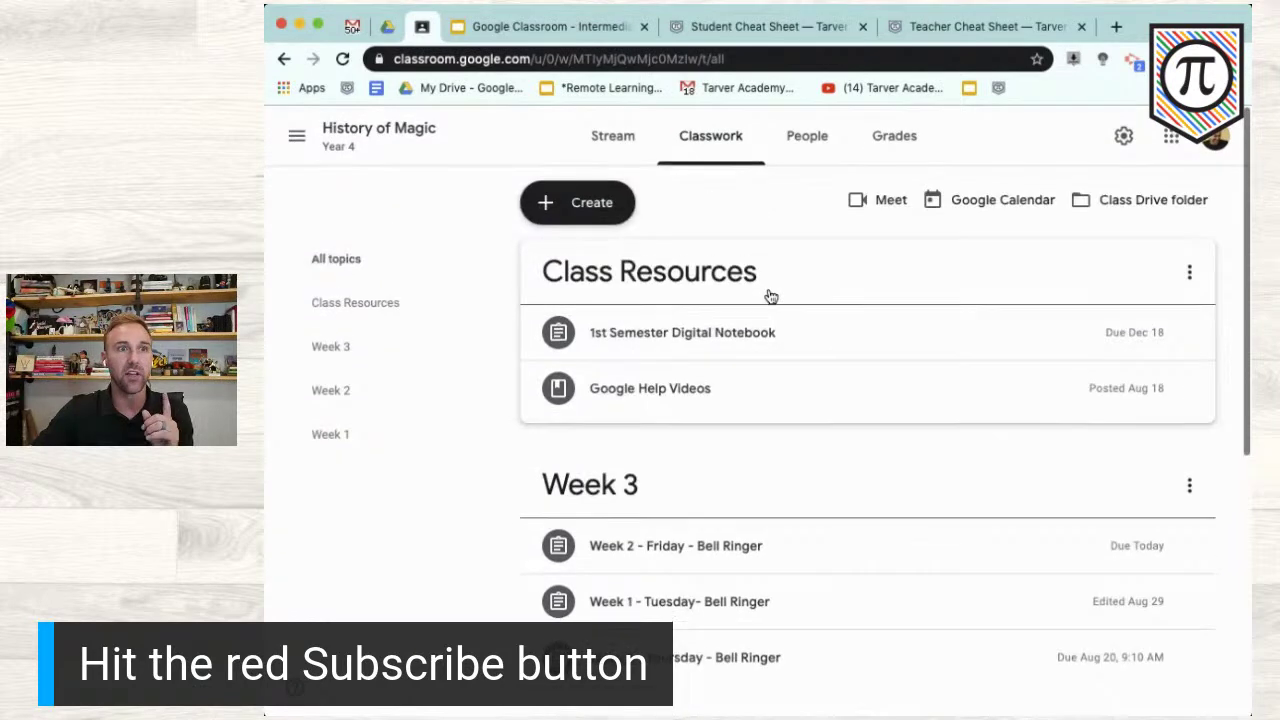
{"action": "left_click", "coordinate": [581, 201]}
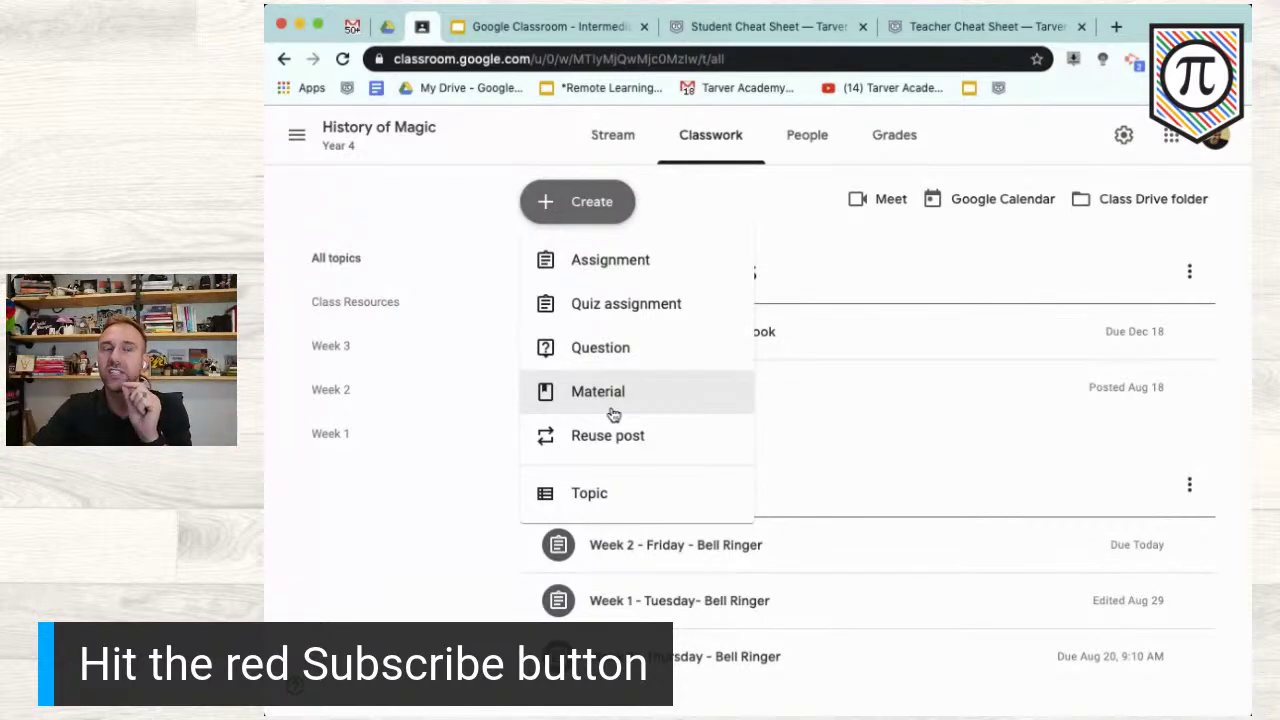
{"action": "scroll", "coordinate": [613, 415], "scroll_direction": "up", "scroll_amount": 5}
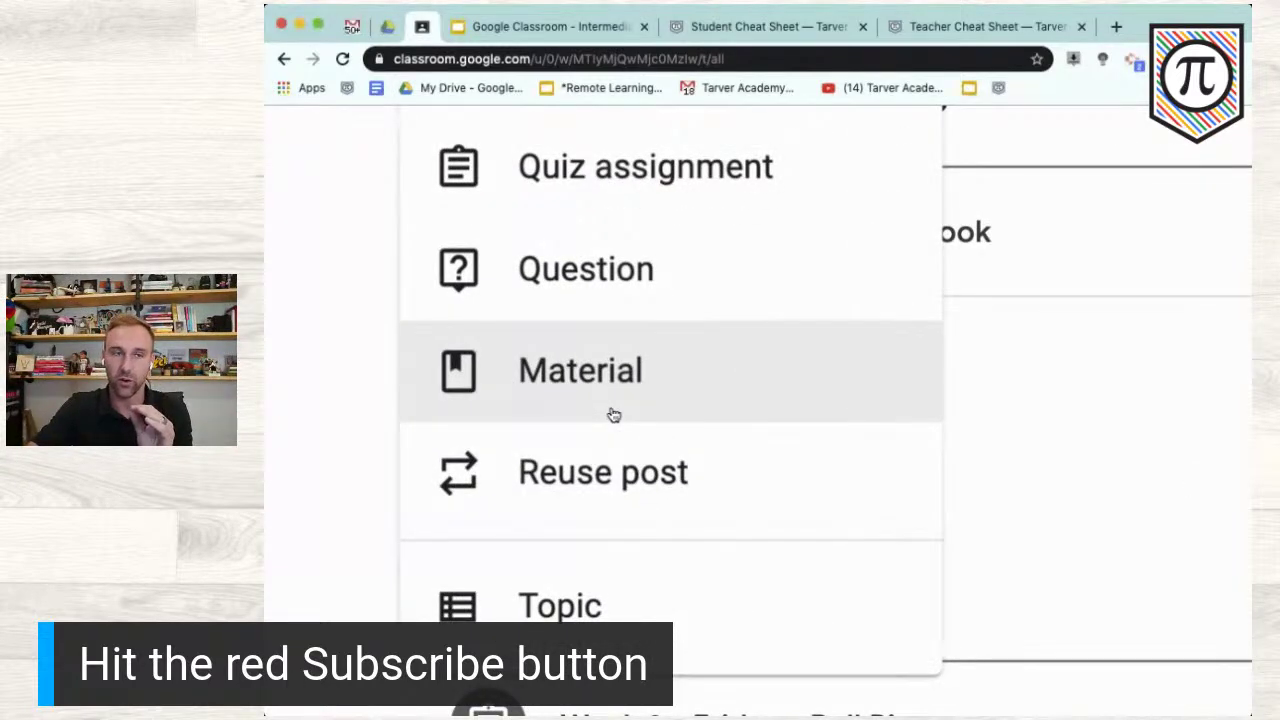
{"action": "scroll", "coordinate": [613, 415], "scroll_direction": "down", "scroll_amount": 5}
Step: Start a material titled 'Google Student Tutorials' described as the place for any Google questions
{"action": "left_click", "coordinate": [594, 395]}
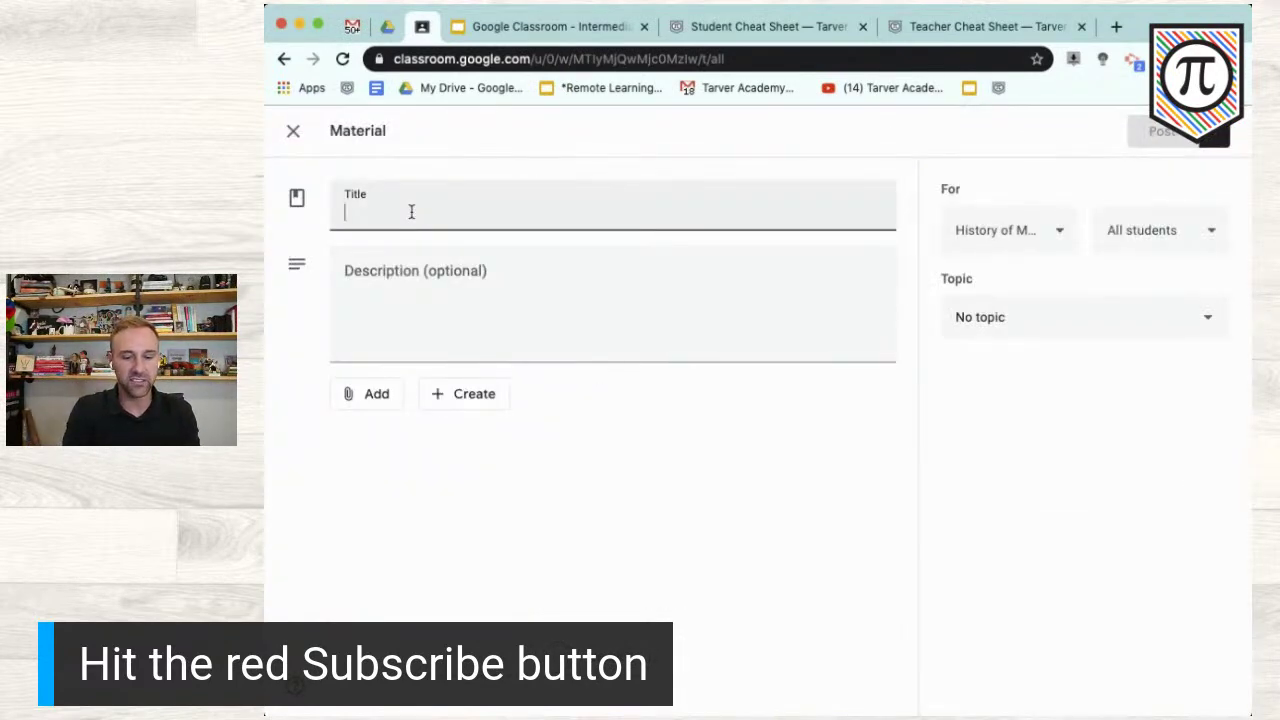
{"action": "type", "text": "Google Student Tutorials"}
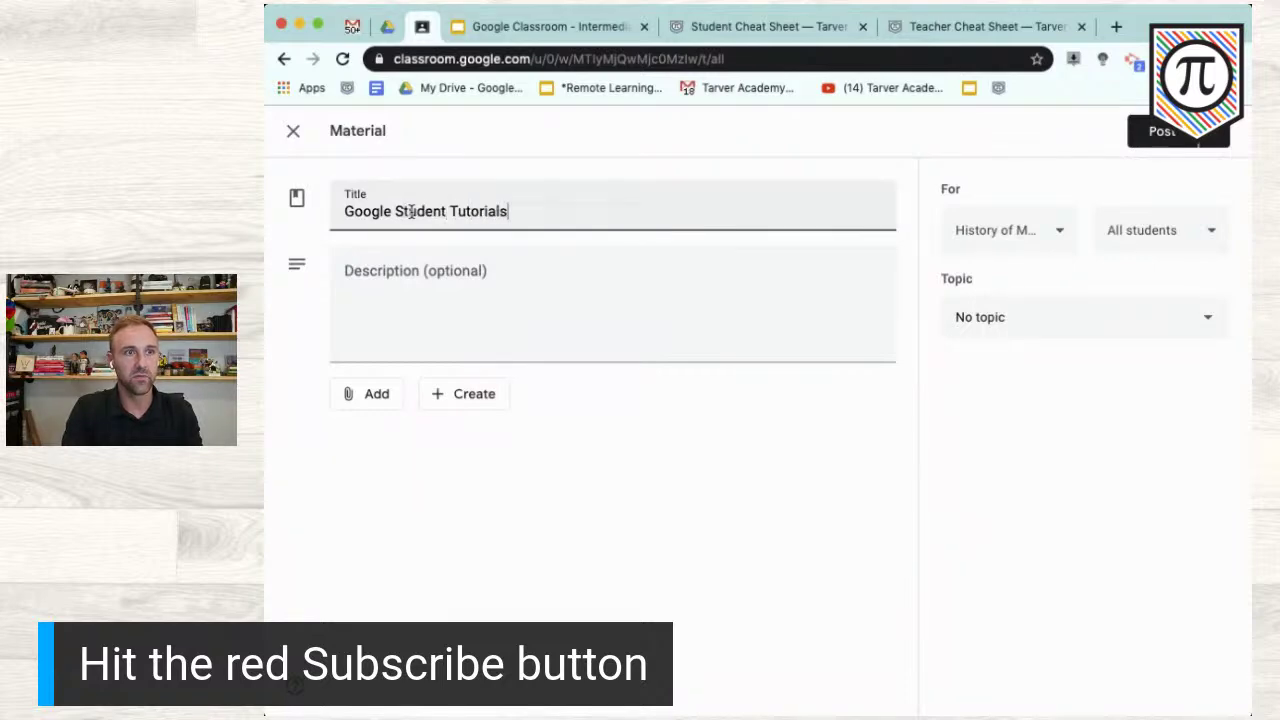
{"action": "key", "text": "Tab"}
{"action": "type", "text": "Ref"}
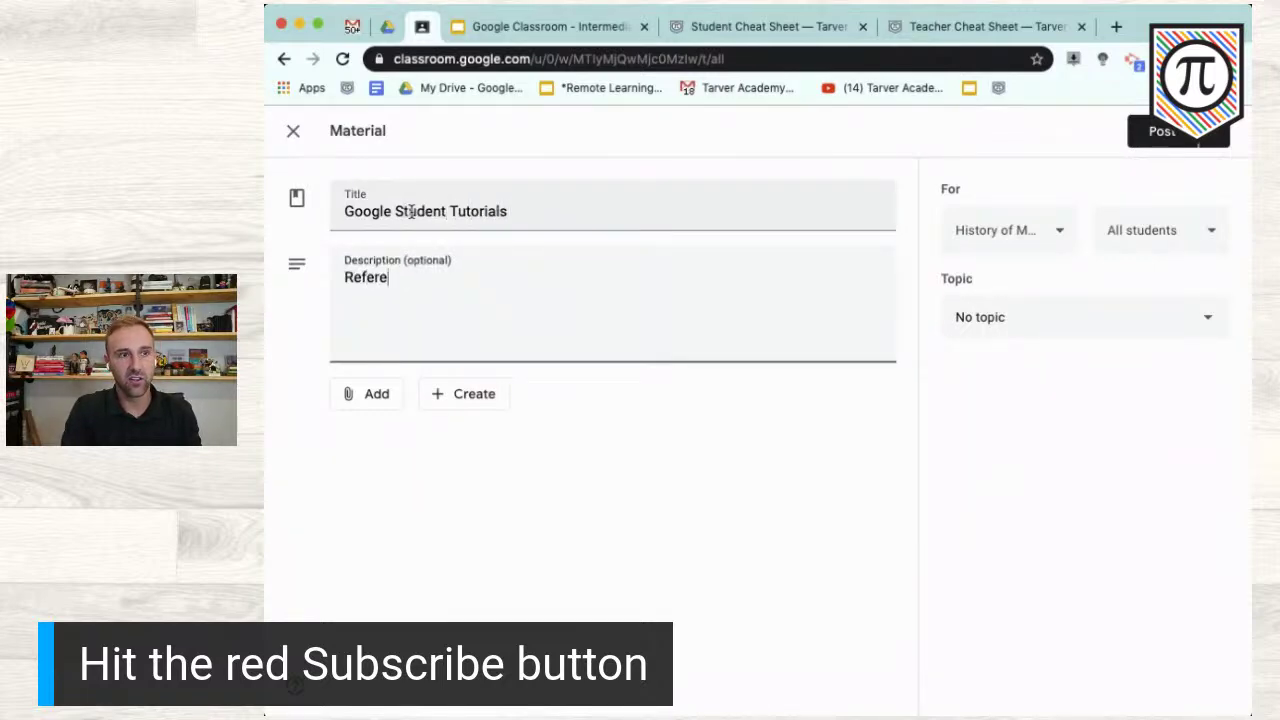
{"action": "type", "text": "er to this for any Google Questions. D"}
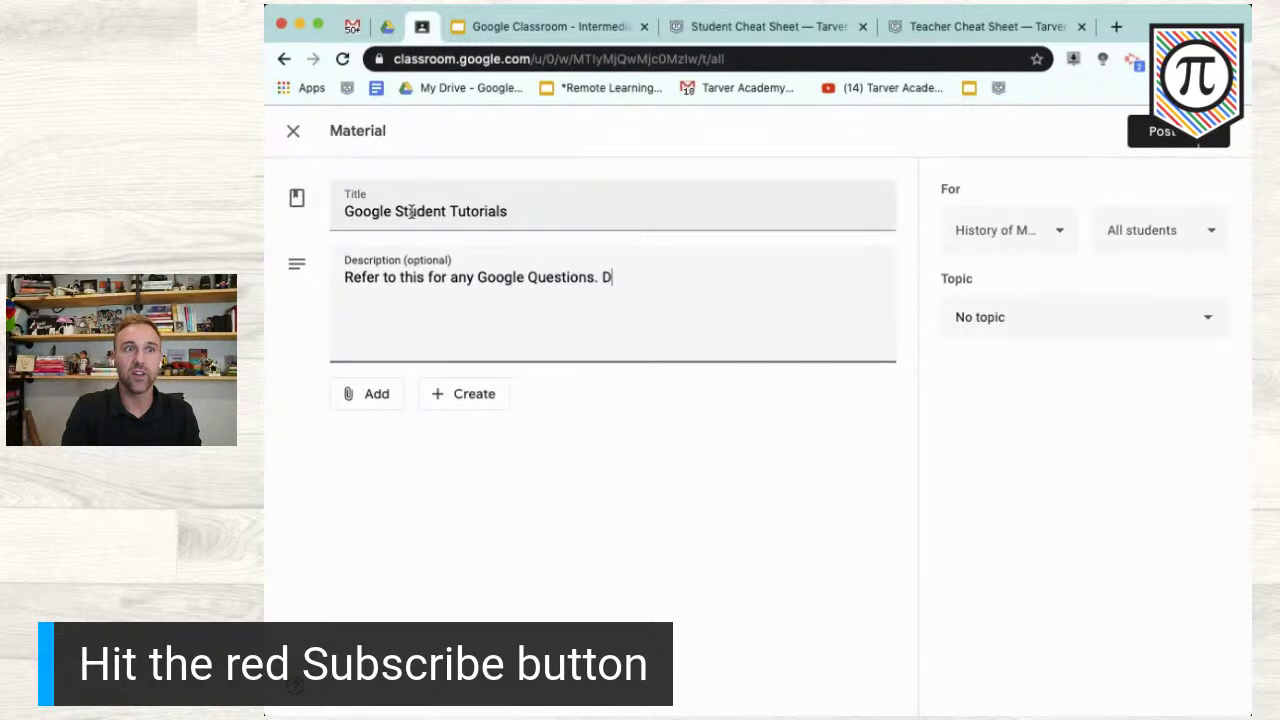
{"action": "type", "text": "on't hit me up until you wat"}
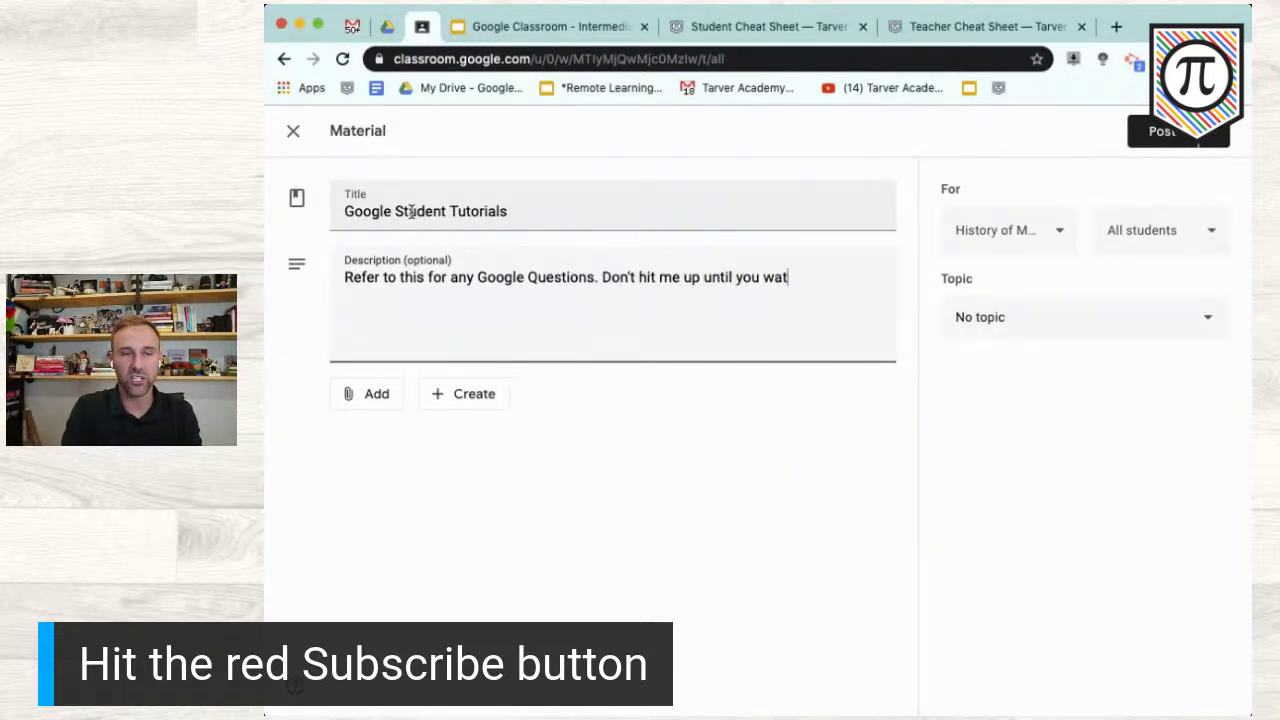
{"action": "type", "text": "ch it here!"}
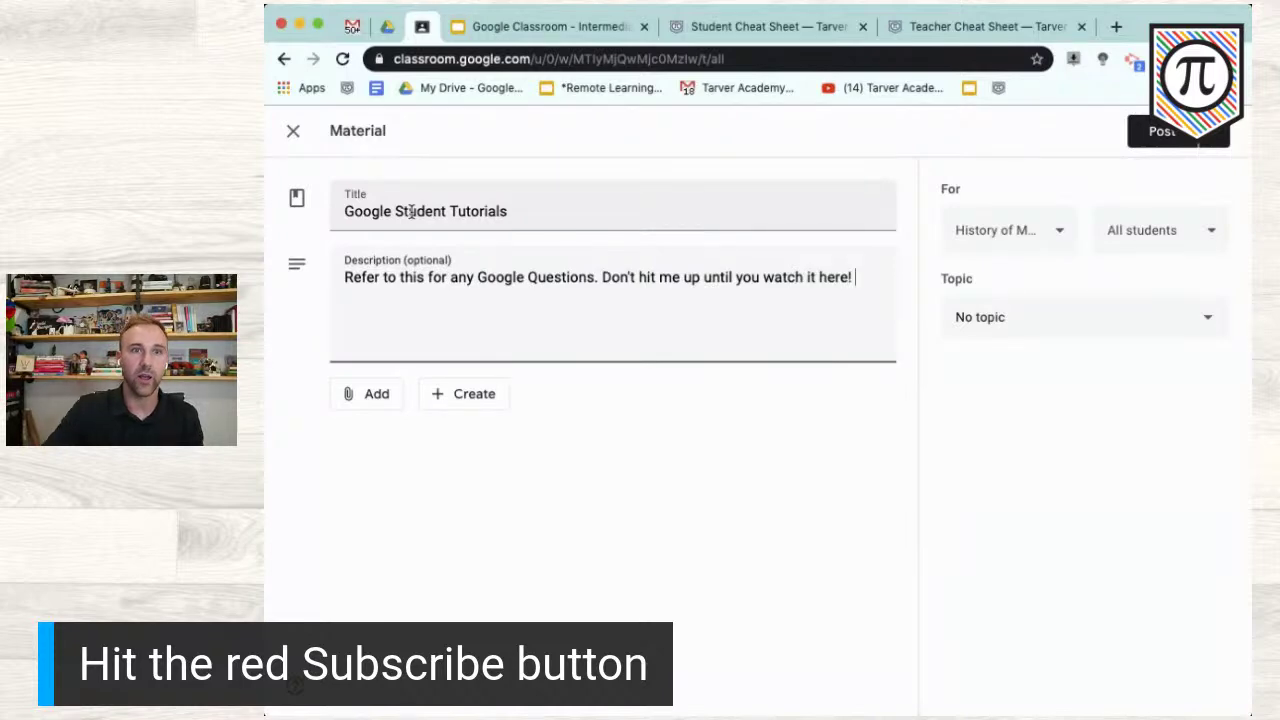
{"action": "left_click", "coordinate": [1108, 335]}
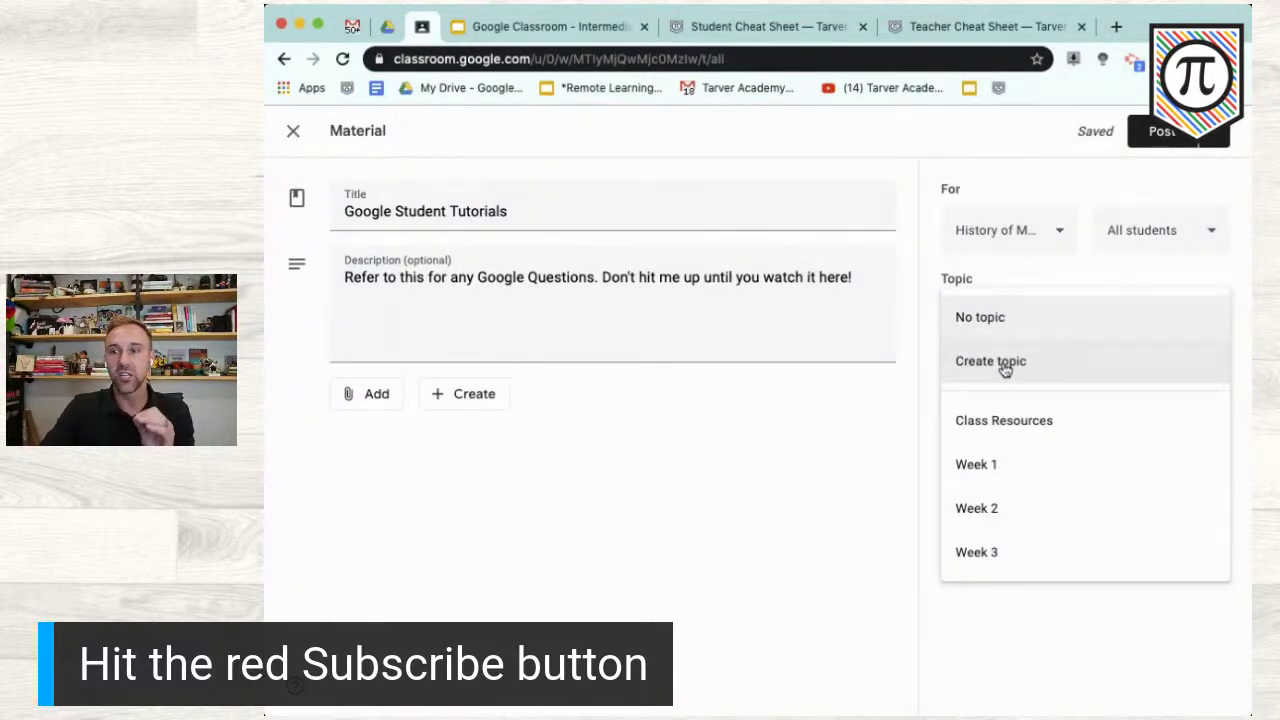
Step: File the material under Class Resources, attach the pasted cheat sheet link, and post it
{"action": "left_click", "coordinate": [994, 437]}
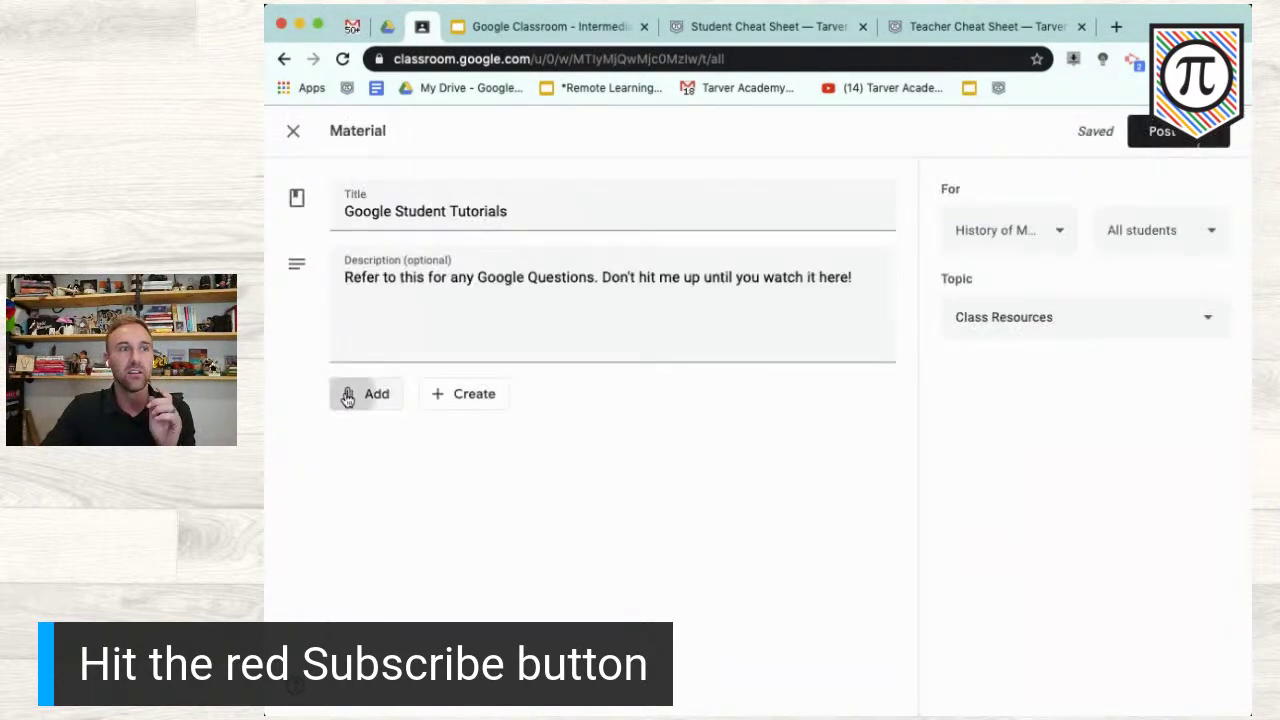
{"action": "left_click", "coordinate": [347, 396]}
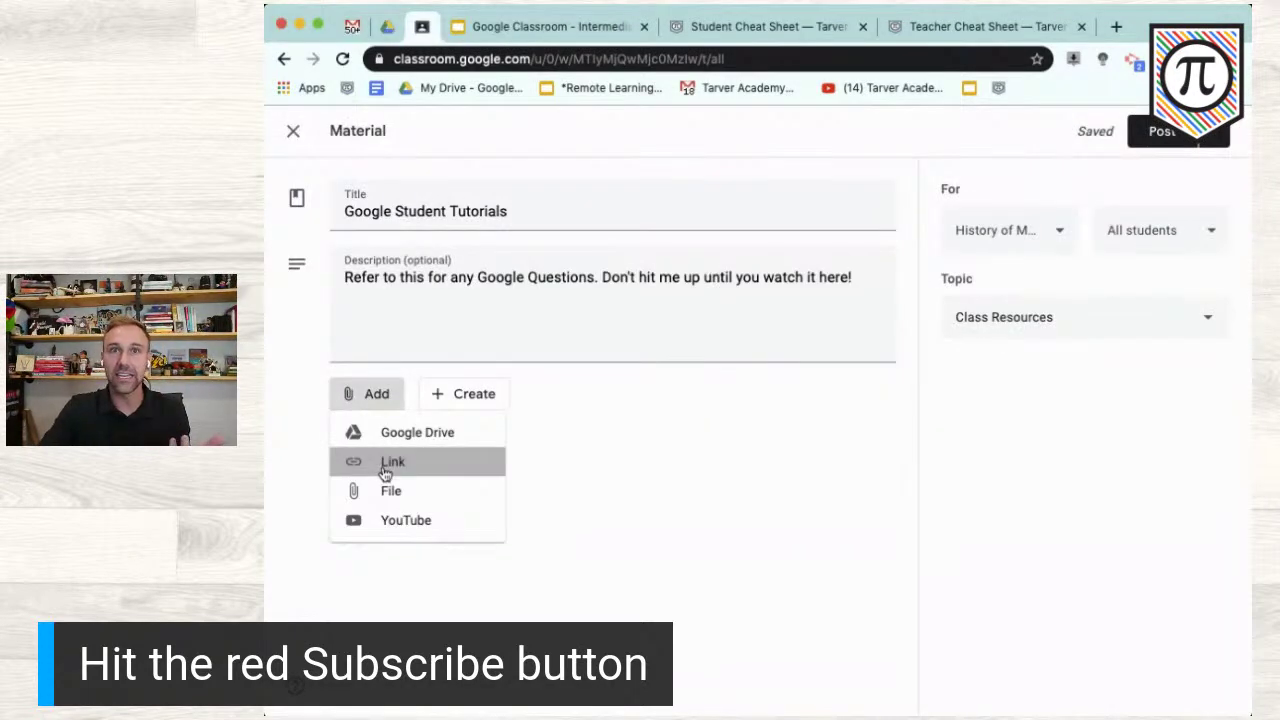
{"action": "left_click", "coordinate": [386, 472]}
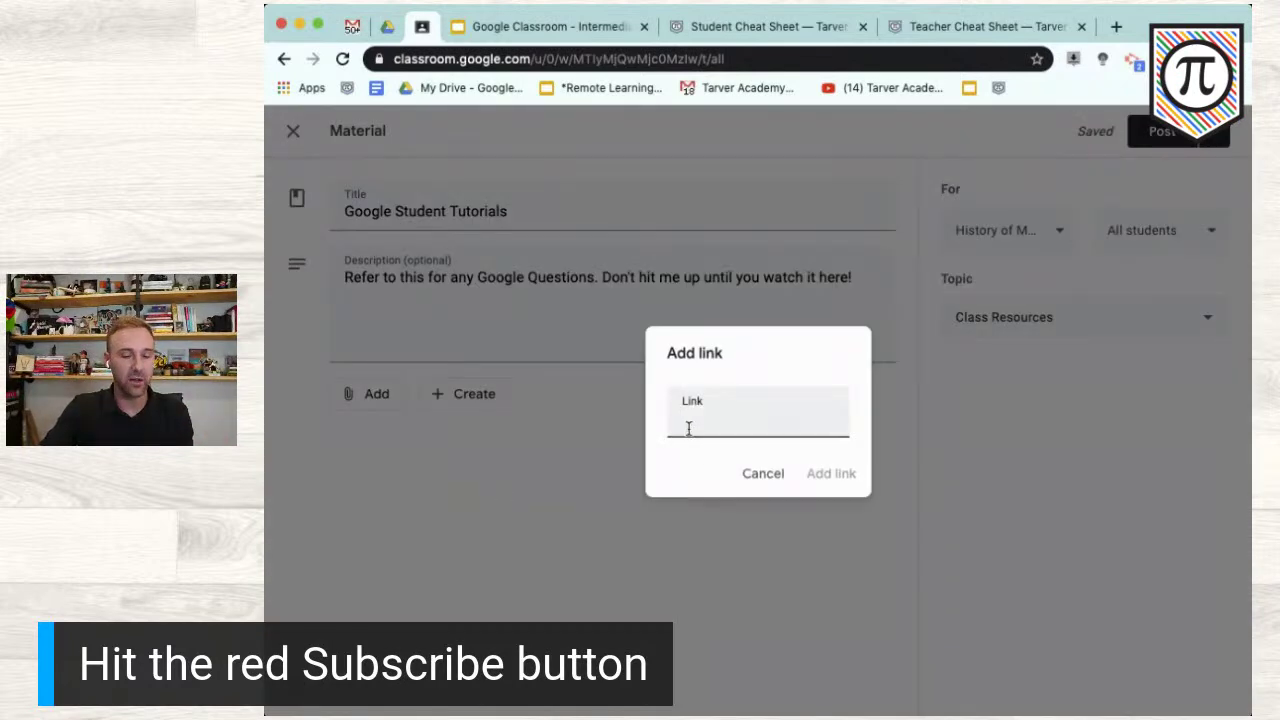
{"action": "type", "text": "http://www.tarveracademy.com/googlestudent"}
{"action": "left_click", "coordinate": [819, 476]}
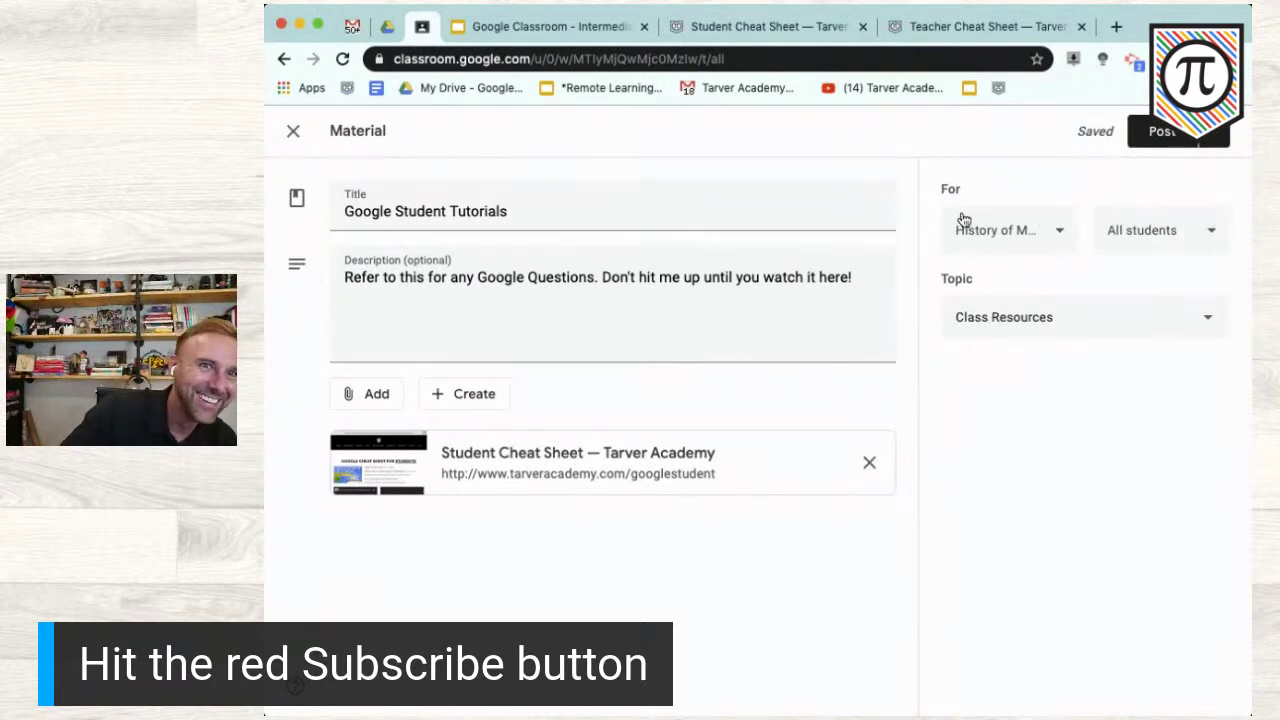
{"action": "left_click", "coordinate": [1164, 134]}
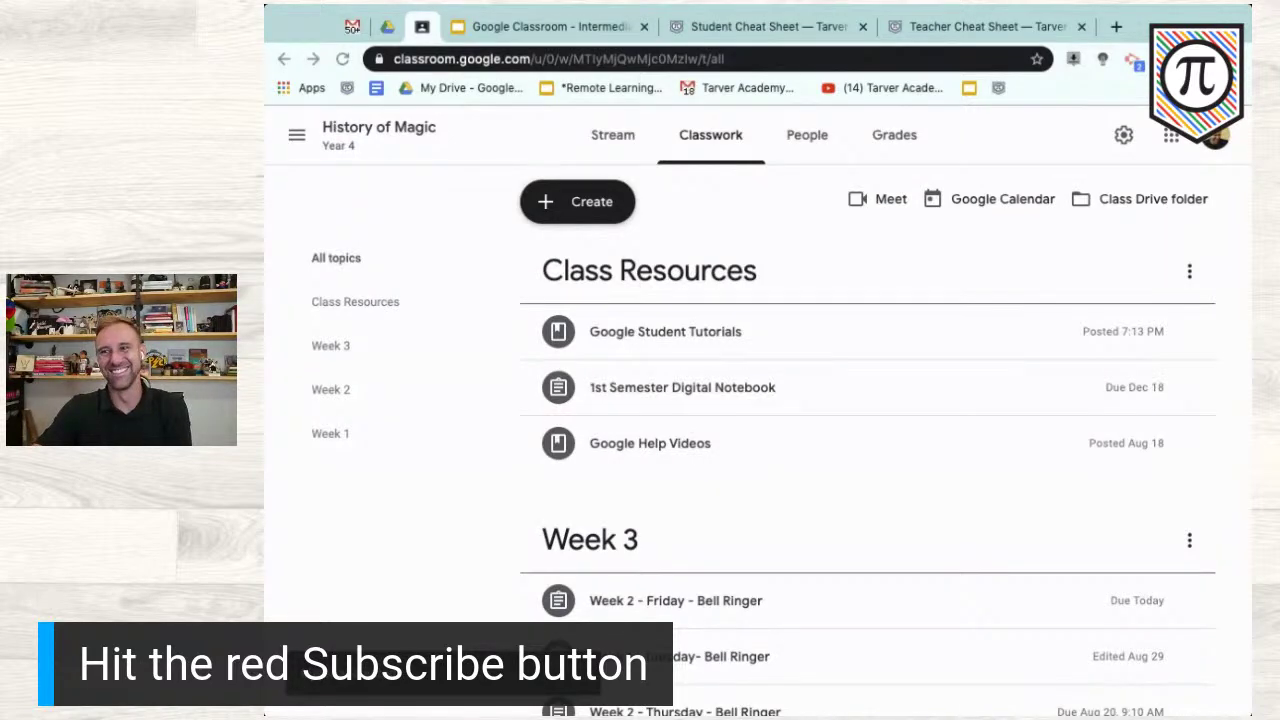
Step: Review the updated Classwork page and zoom the browser out to fit more topics
{"action": "left_click", "coordinate": [743, 471]}
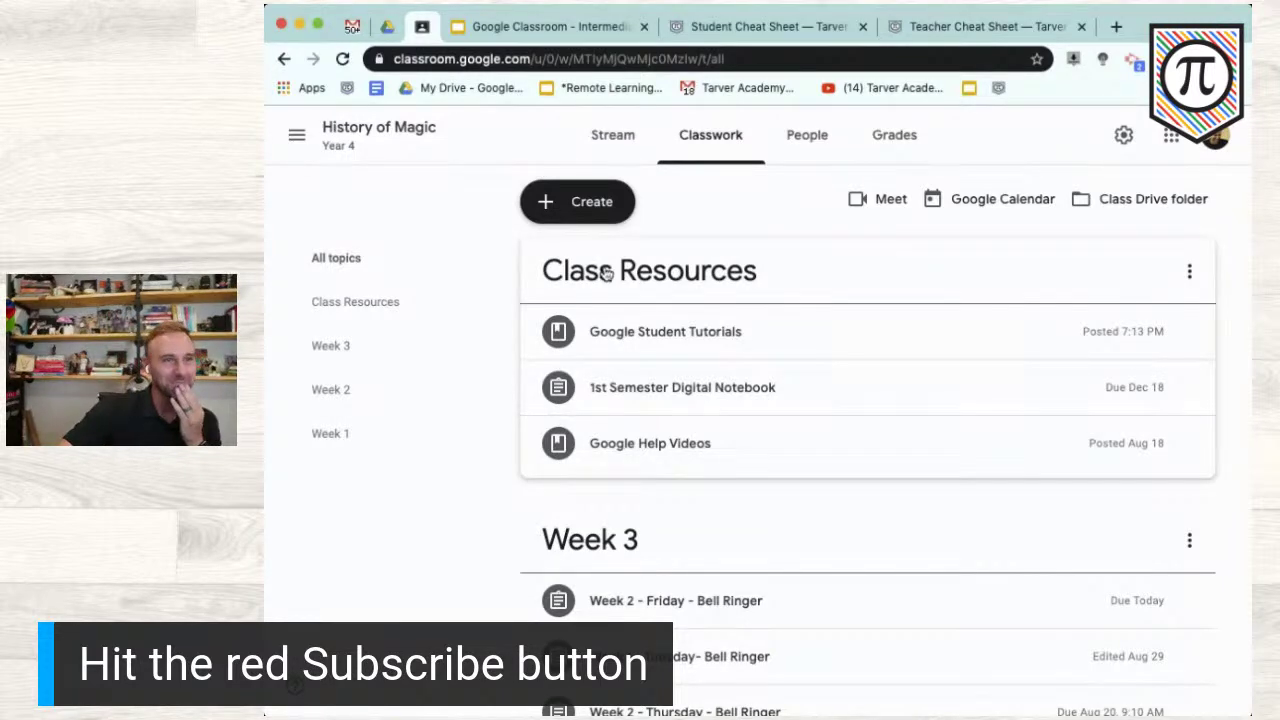
{"action": "scroll", "coordinate": [605, 274], "scroll_direction": "down", "scroll_amount": 1}
{"action": "scroll", "coordinate": [608, 272], "scroll_direction": "up", "scroll_amount": 1}
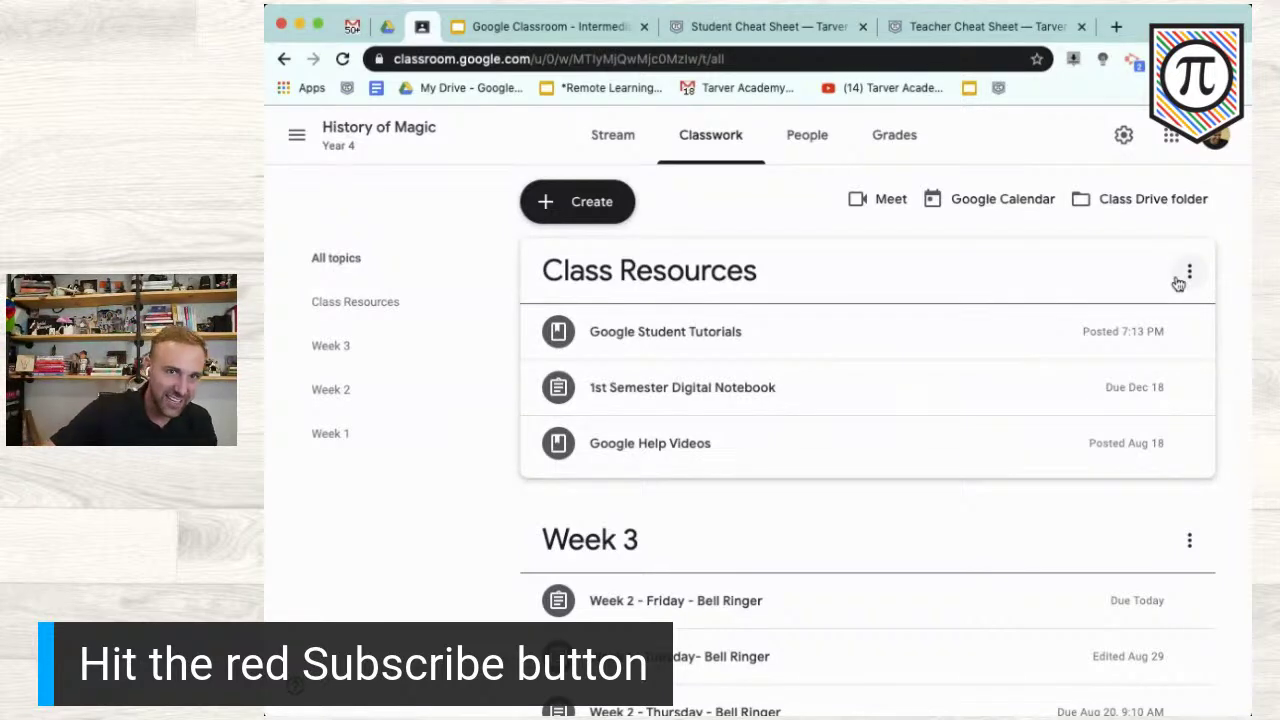
{"action": "key", "text": "ctrl+minus"}
{"action": "key", "text": "ctrl+minus"}
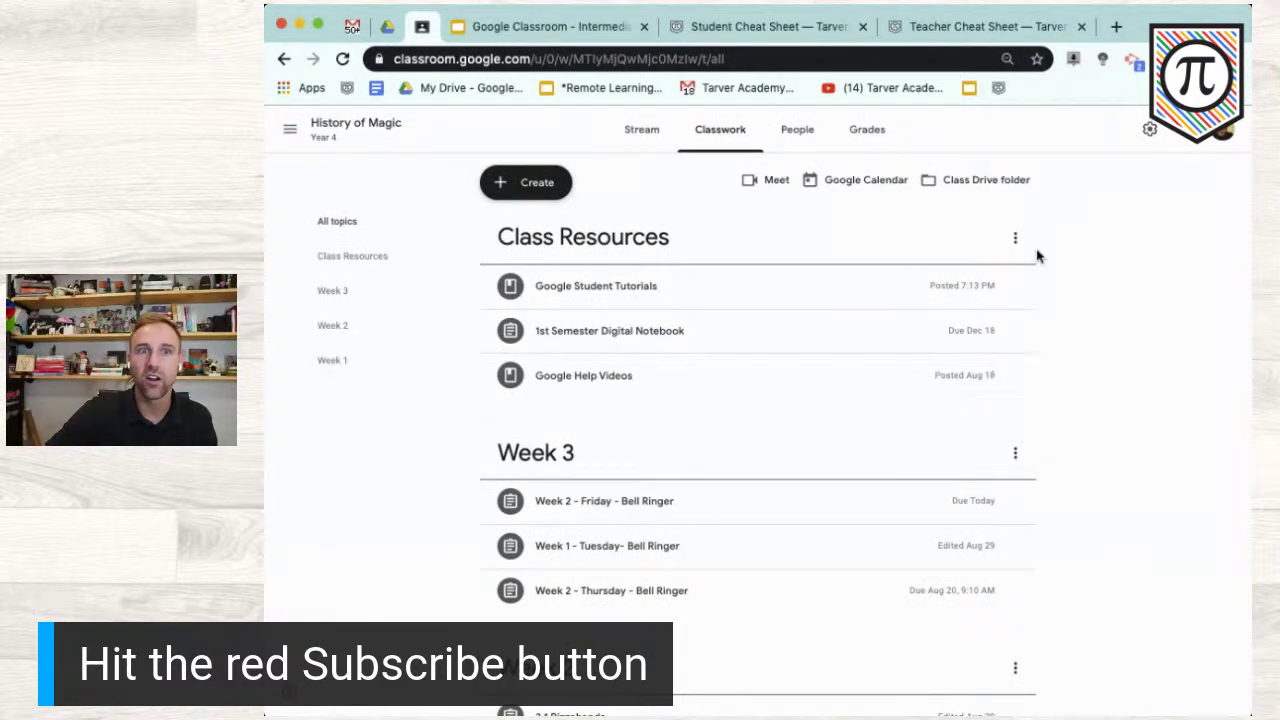
Step: Reorder topics to Class Resources, Week 1, Week 2, Week 3, then zoom the page in
{"action": "left_click_drag", "start_coordinate": [1012, 245], "coordinate": [951, 663]}
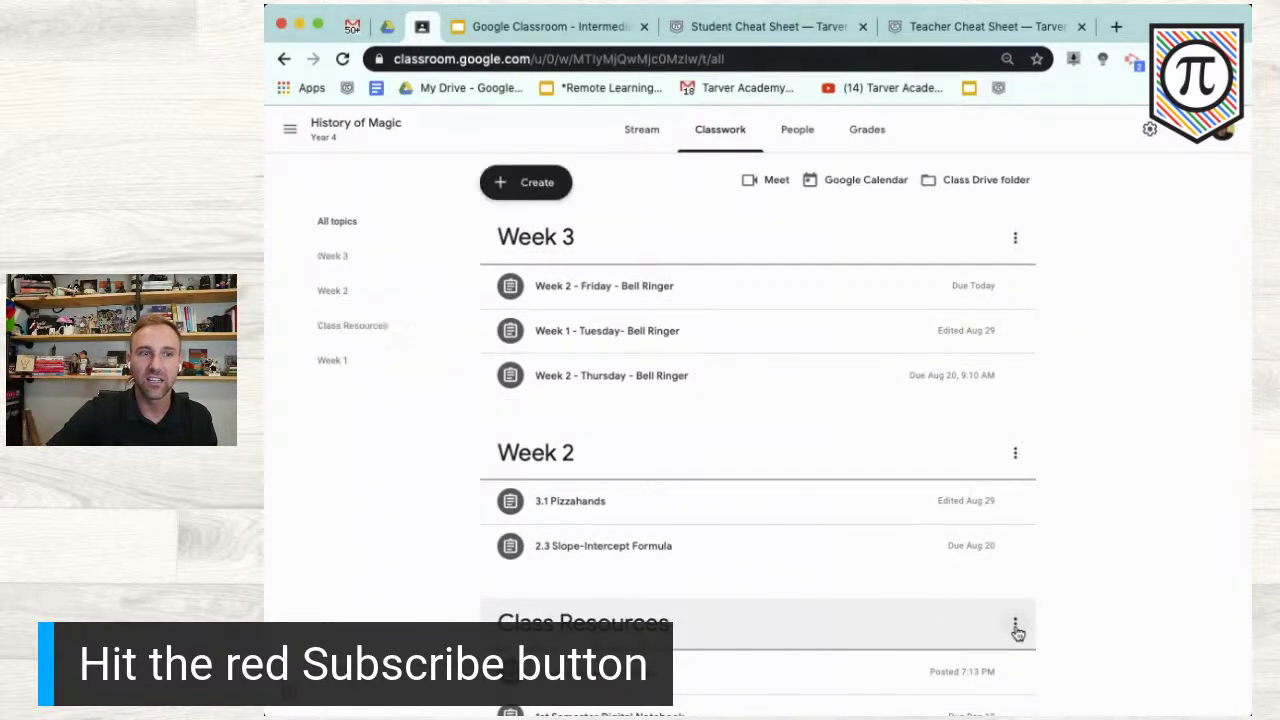
{"action": "left_click_drag", "start_coordinate": [1014, 623], "coordinate": [1006, 323]}
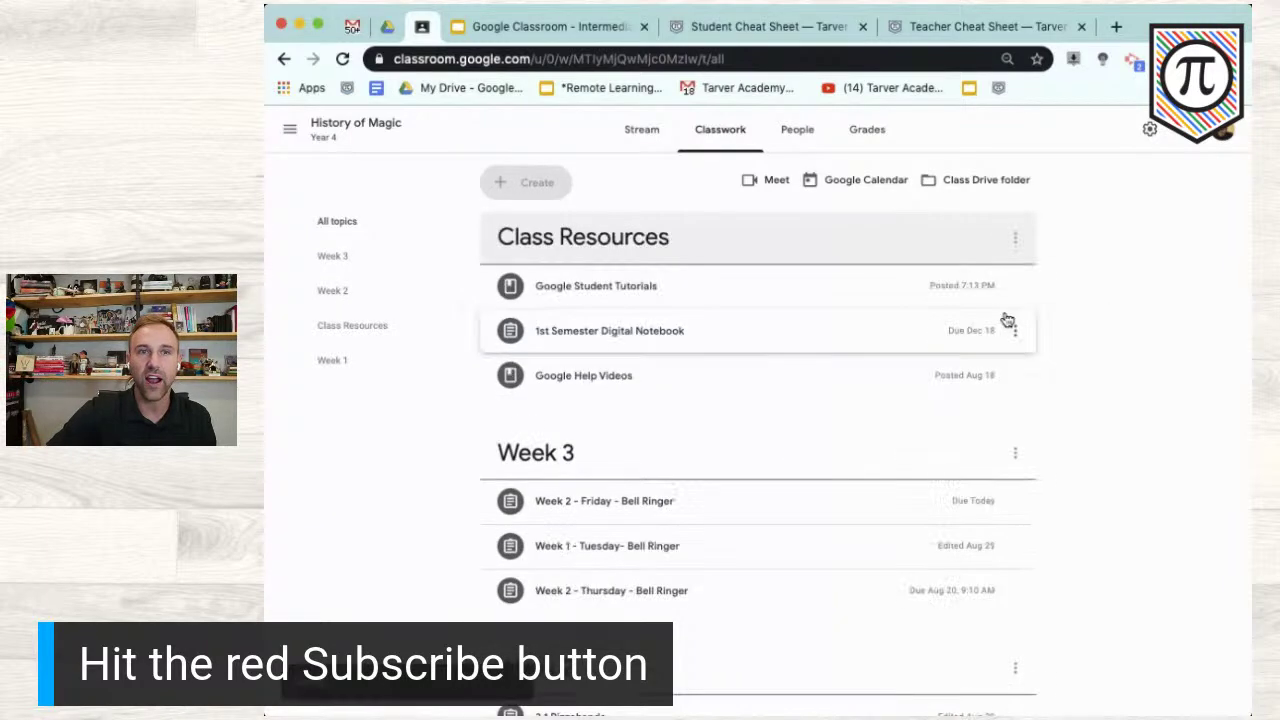
{"action": "scroll", "coordinate": [991, 389], "scroll_direction": "down", "scroll_amount": 2}
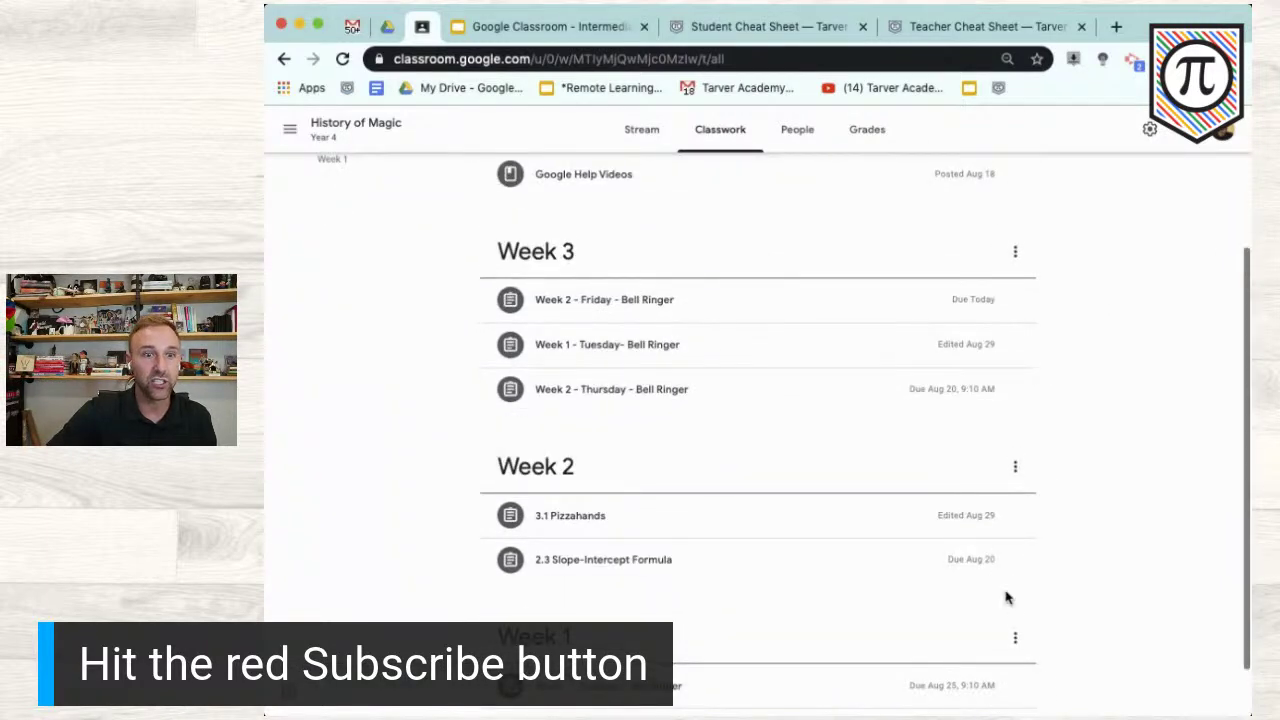
{"action": "left_click_drag", "start_coordinate": [1014, 636], "coordinate": [1000, 340]}
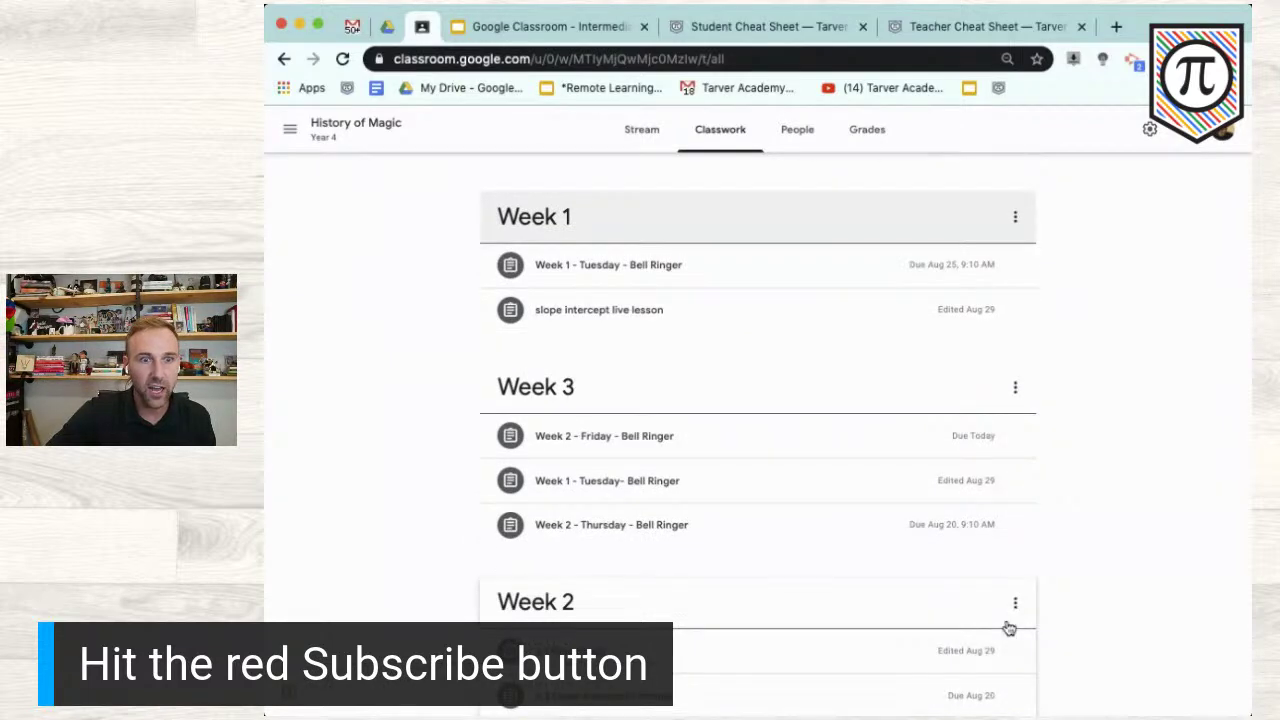
{"action": "left_click_drag", "start_coordinate": [1015, 602], "coordinate": [1023, 426]}
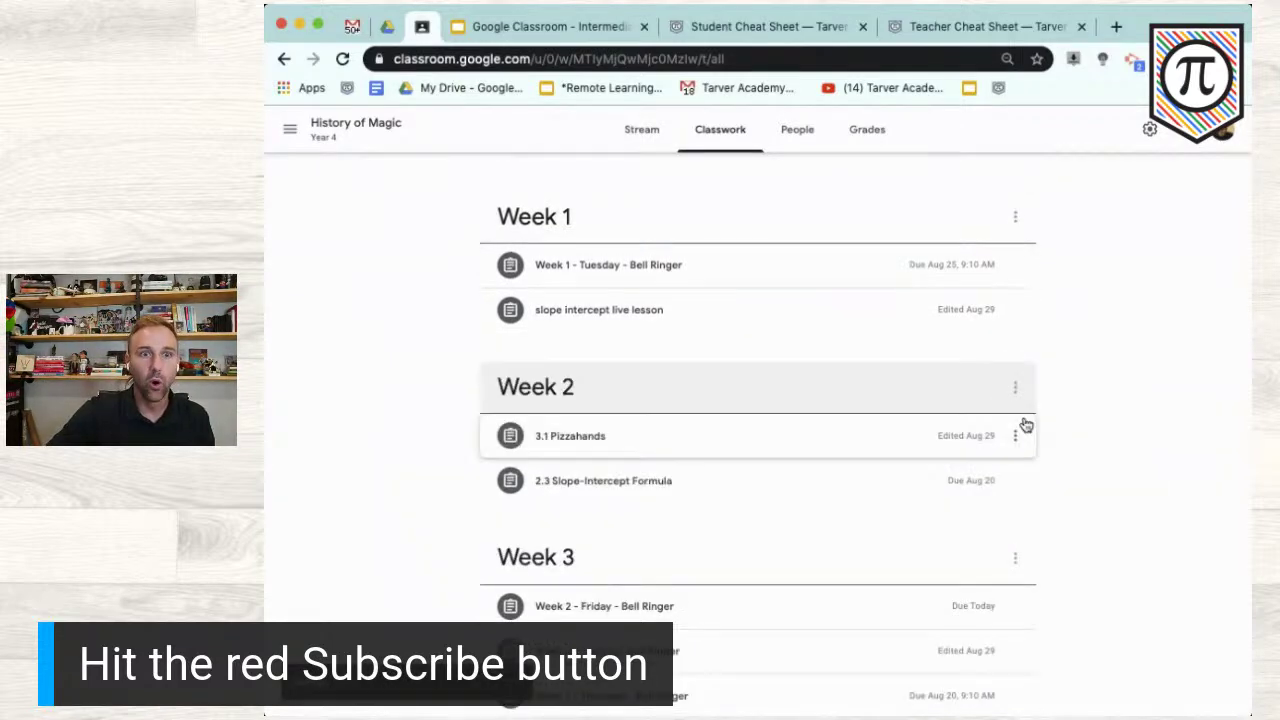
{"action": "scroll", "coordinate": [1023, 420], "scroll_direction": "up", "scroll_amount": 5}
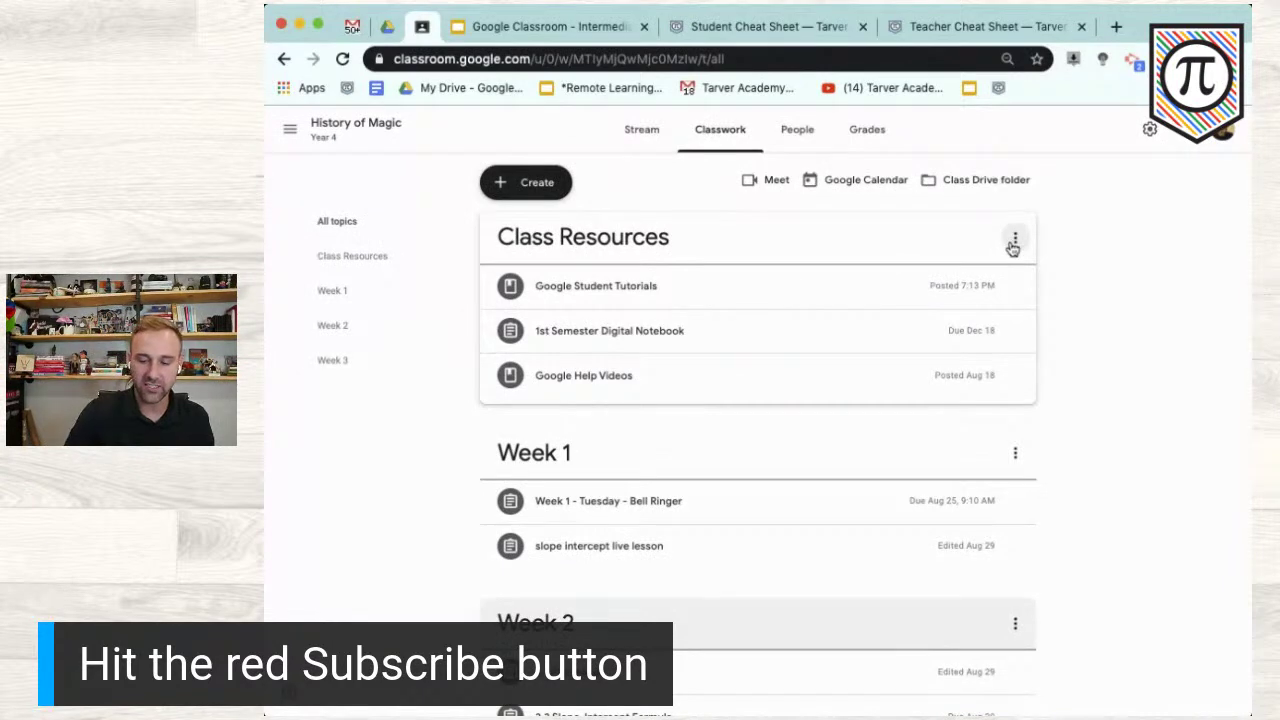
{"action": "key", "text": "super+plus"}
{"action": "key", "text": "super+plus"}
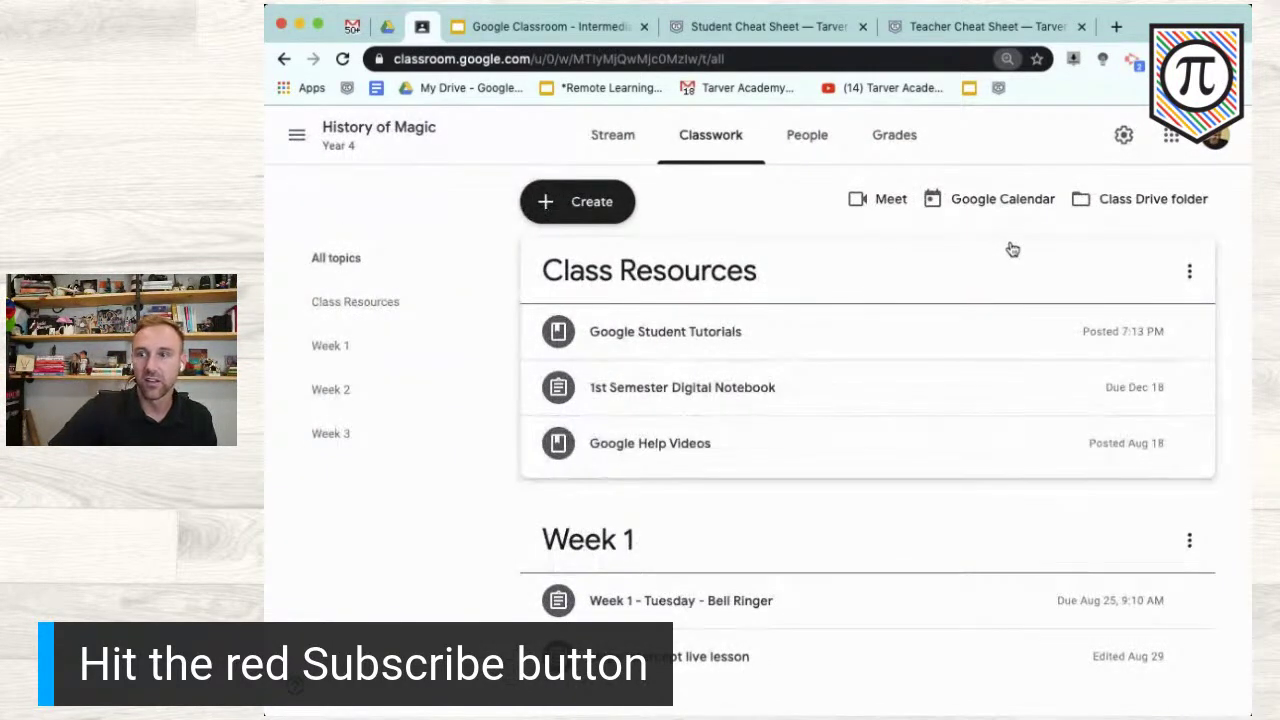
{"action": "left_click", "coordinate": [1191, 272]}
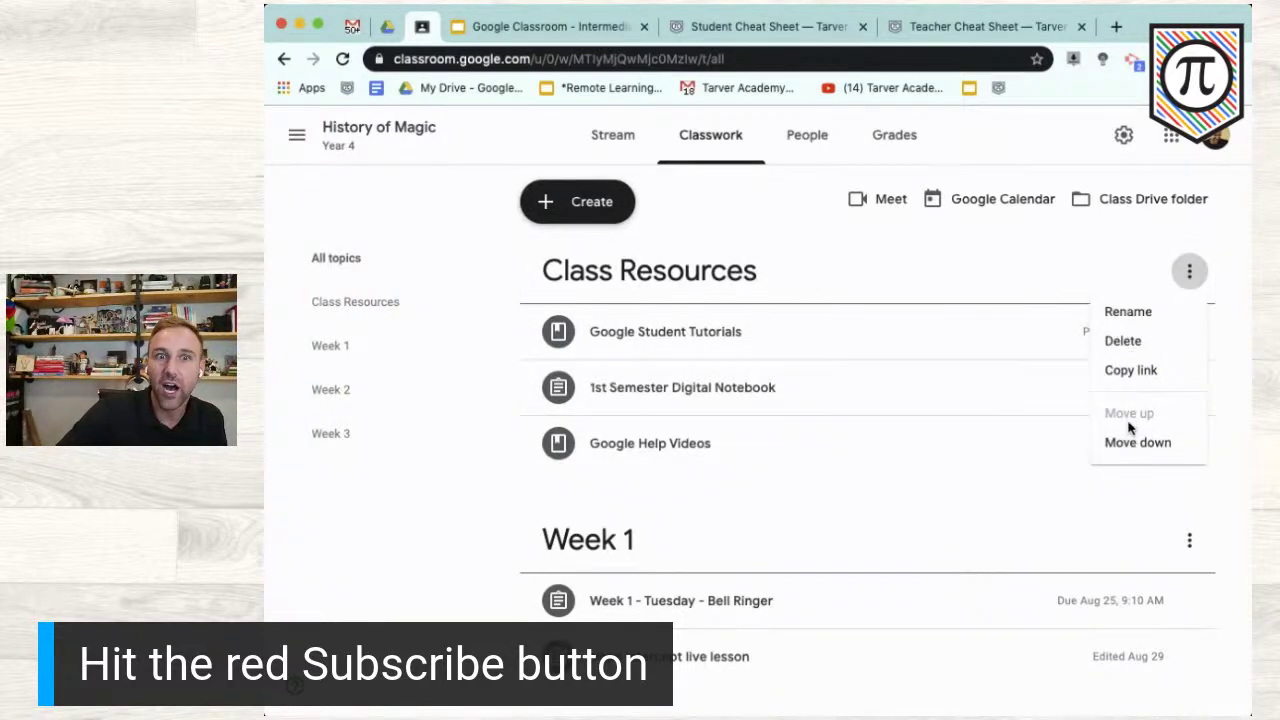
{"action": "scroll", "coordinate": [1140, 452], "scroll_direction": "up", "scroll_amount": 3}
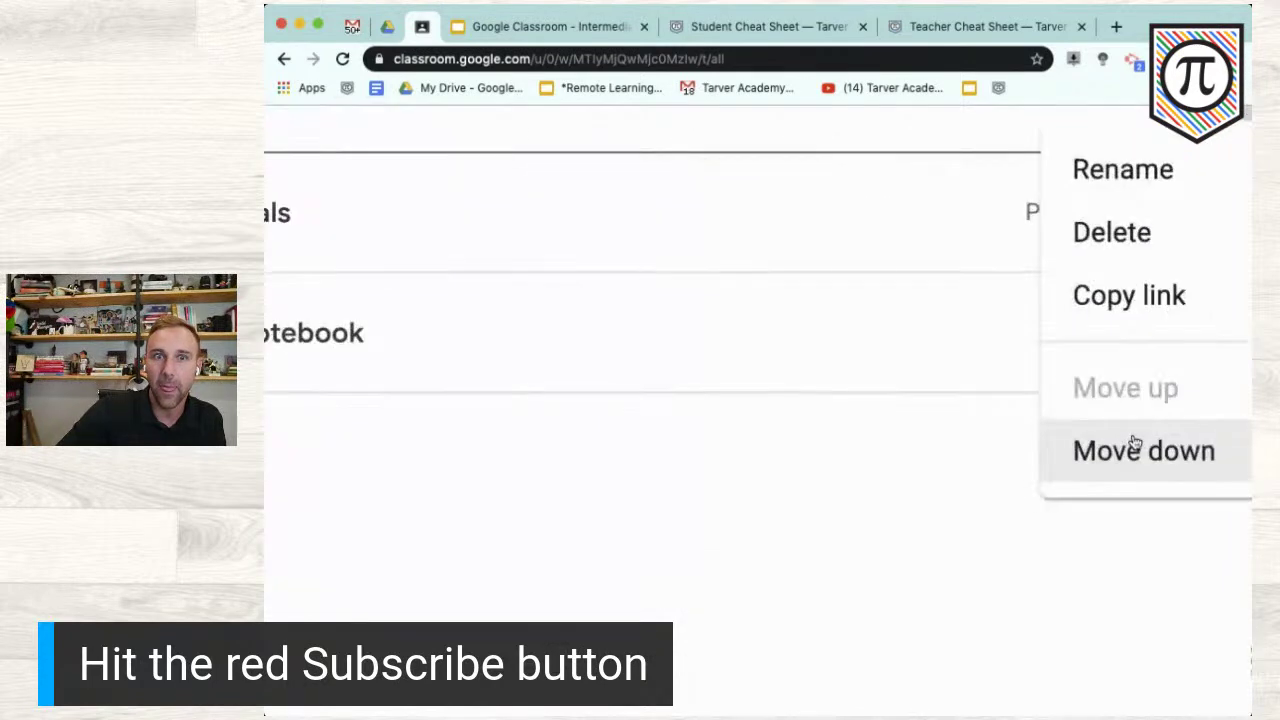
{"action": "scroll", "coordinate": [1135, 443], "scroll_direction": "up", "scroll_amount": 2}
{"action": "scroll", "coordinate": [1135, 443], "scroll_direction": "down", "scroll_amount": 5}
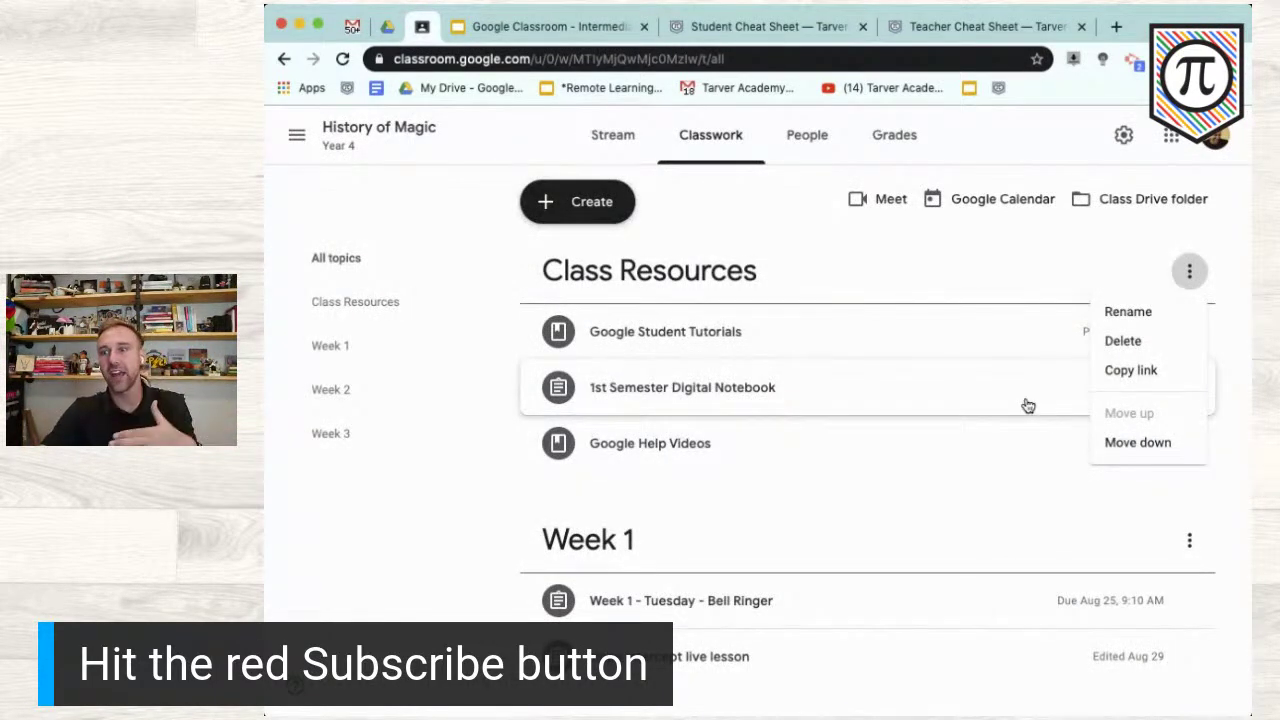
{"action": "left_click", "coordinate": [764, 230]}
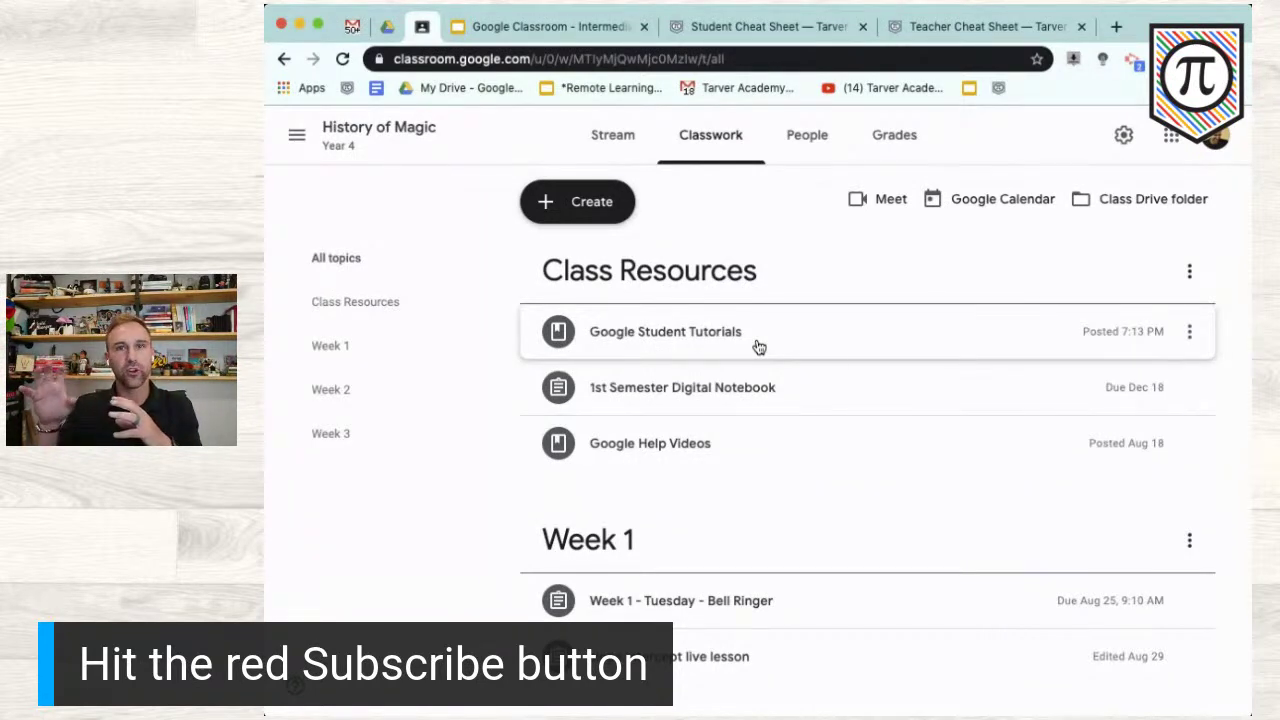
Step: Create a material titled 'Google Tips 2' with the description 'More Google STuff'
{"action": "left_click", "coordinate": [593, 206]}
{"action": "left_click", "coordinate": [617, 392]}
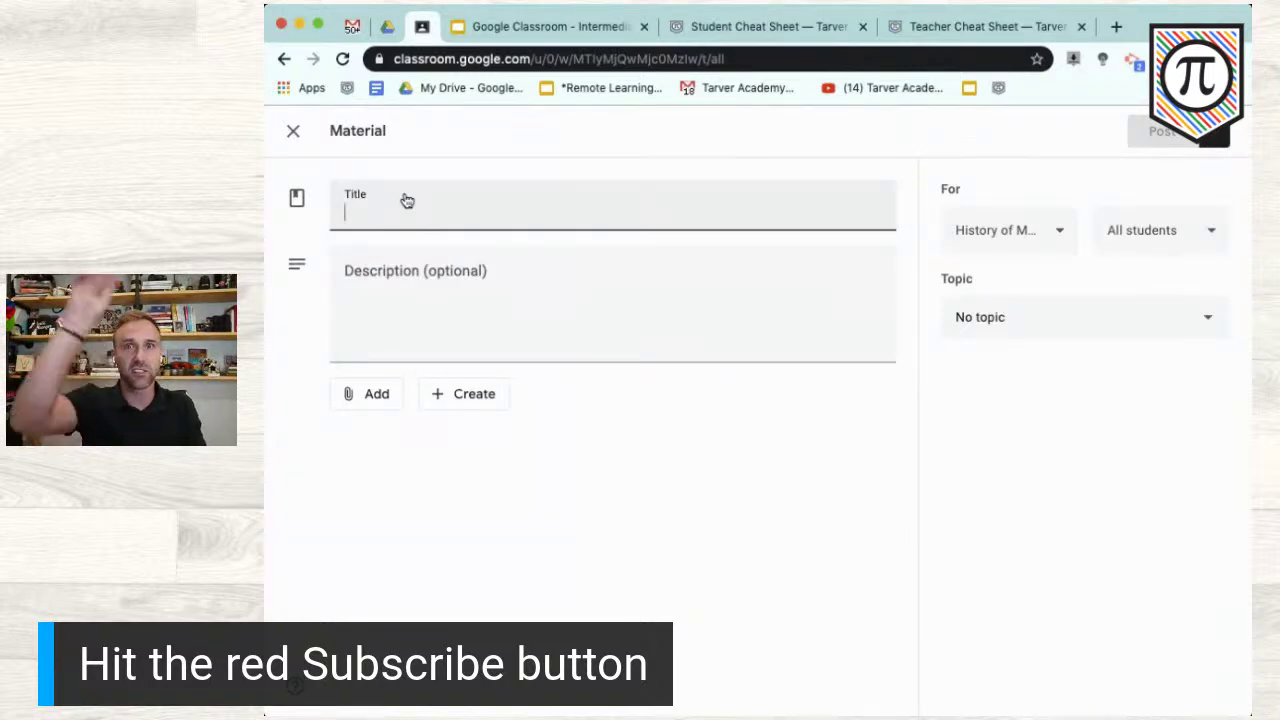
{"action": "type", "text": "Goog"}
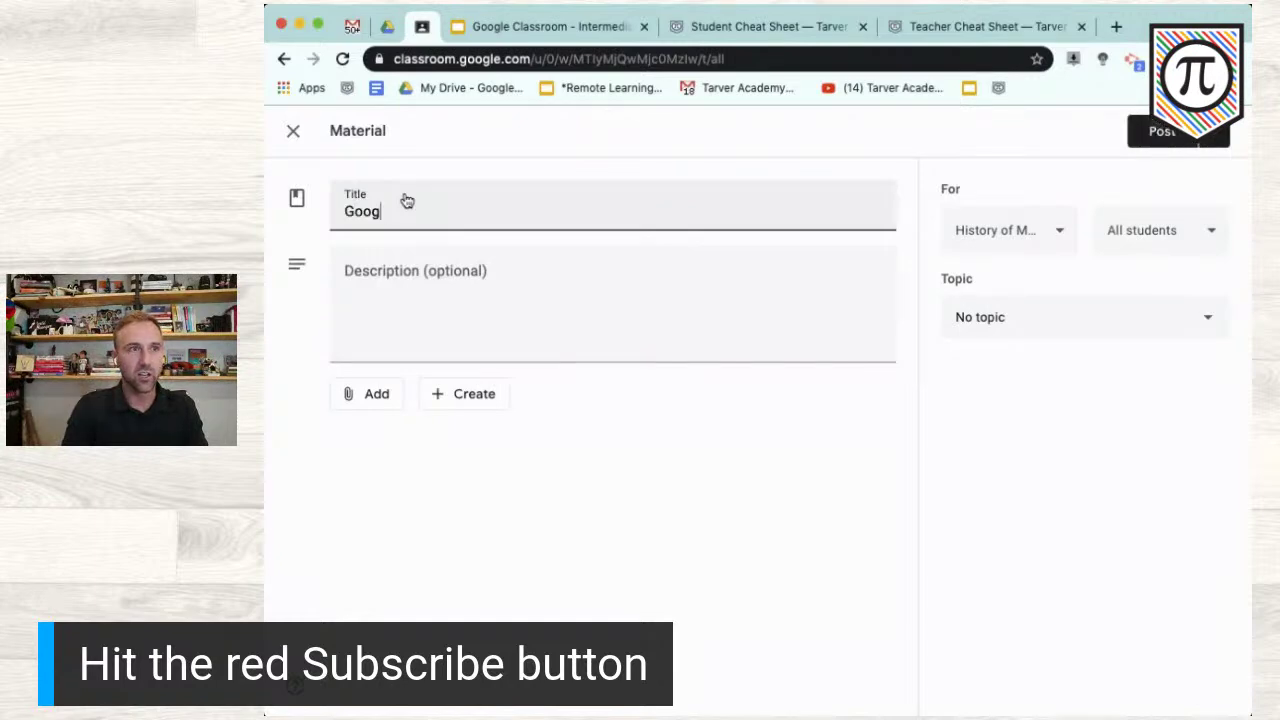
{"action": "type", "text": "le Tips 2"}
{"action": "left_click", "coordinate": [429, 300]}
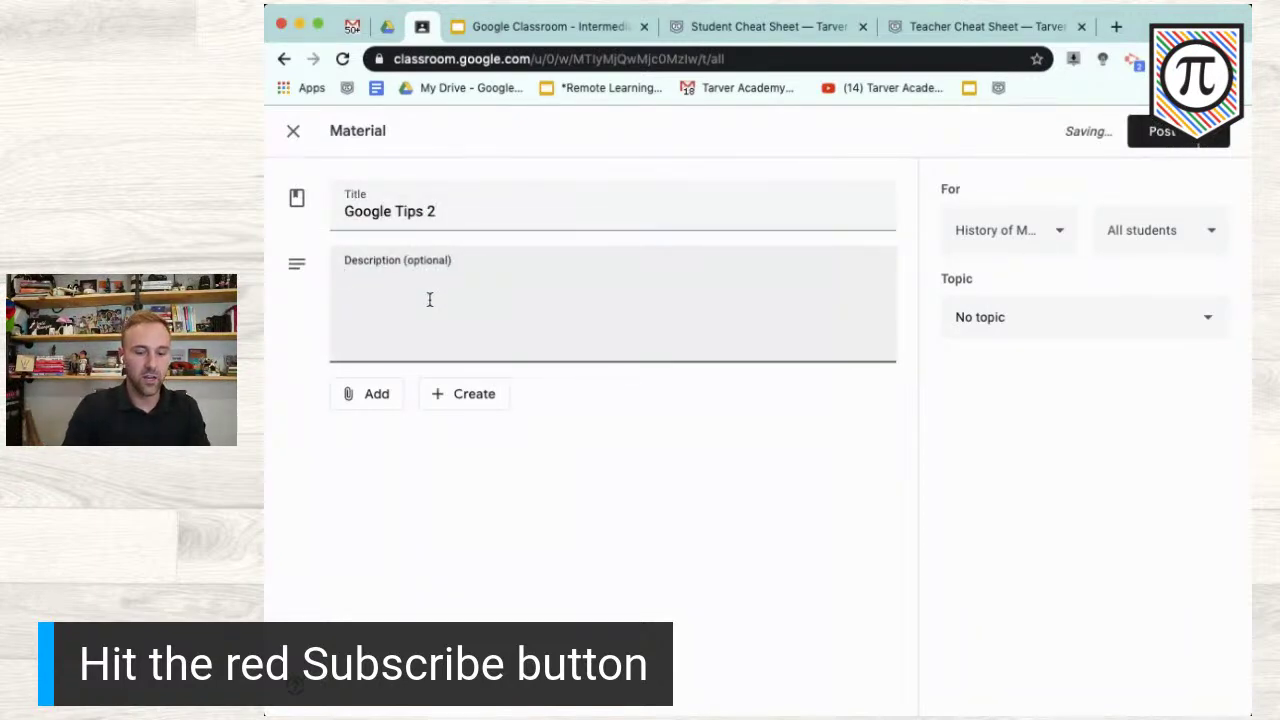
{"action": "type", "text": "More Google ST"}
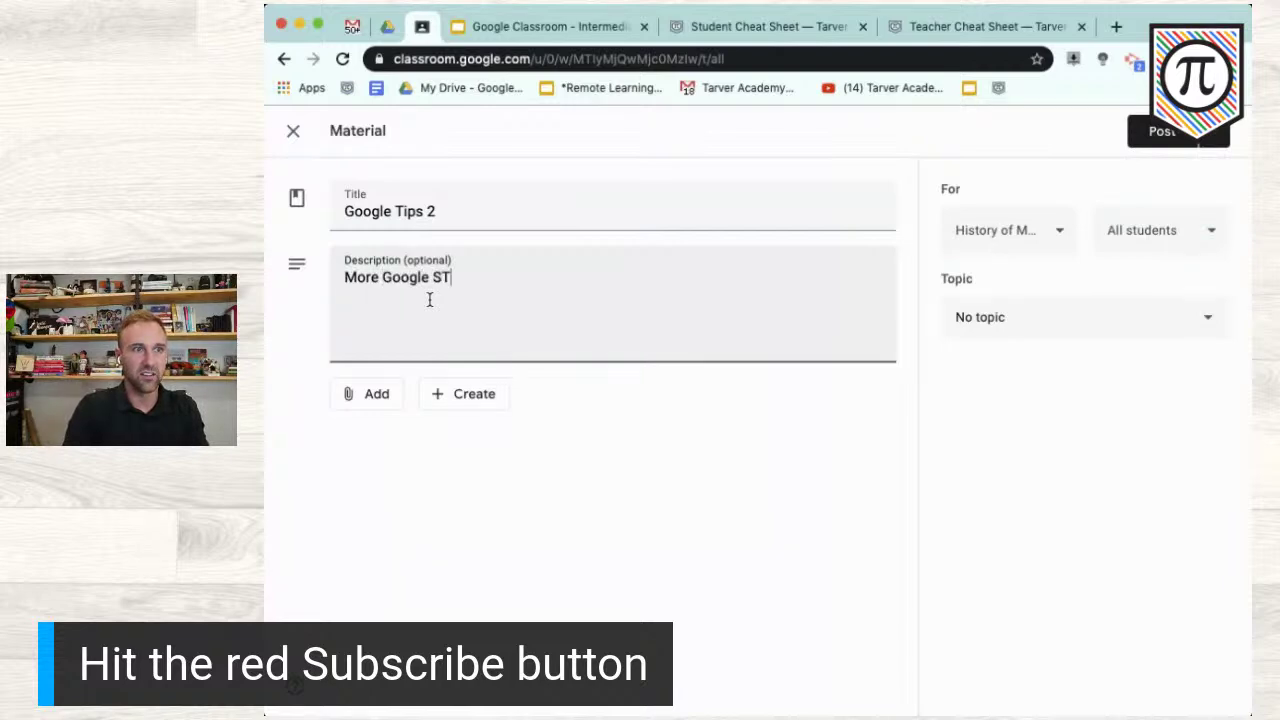
{"action": "type", "text": "uff"}
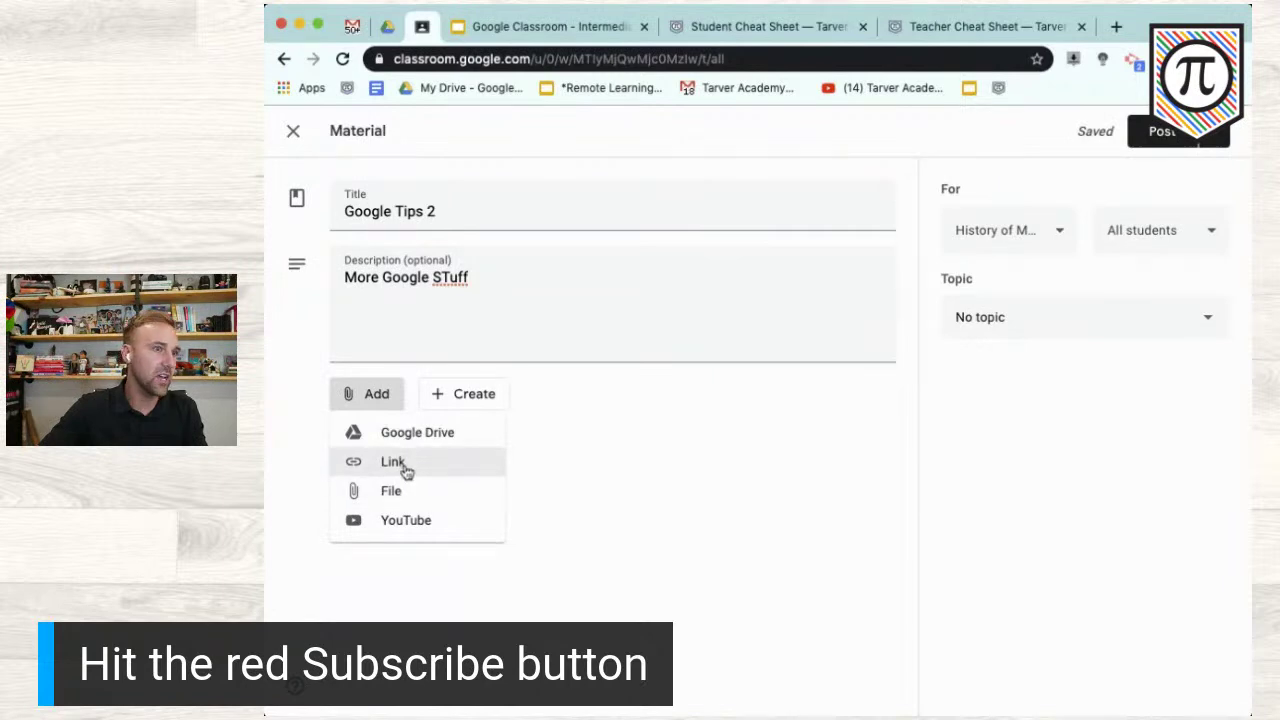
Step: Attach the link youtube.com/sirtylertarver and correct the description to 'More Google Stuff'
{"action": "left_click", "coordinate": [409, 461]}
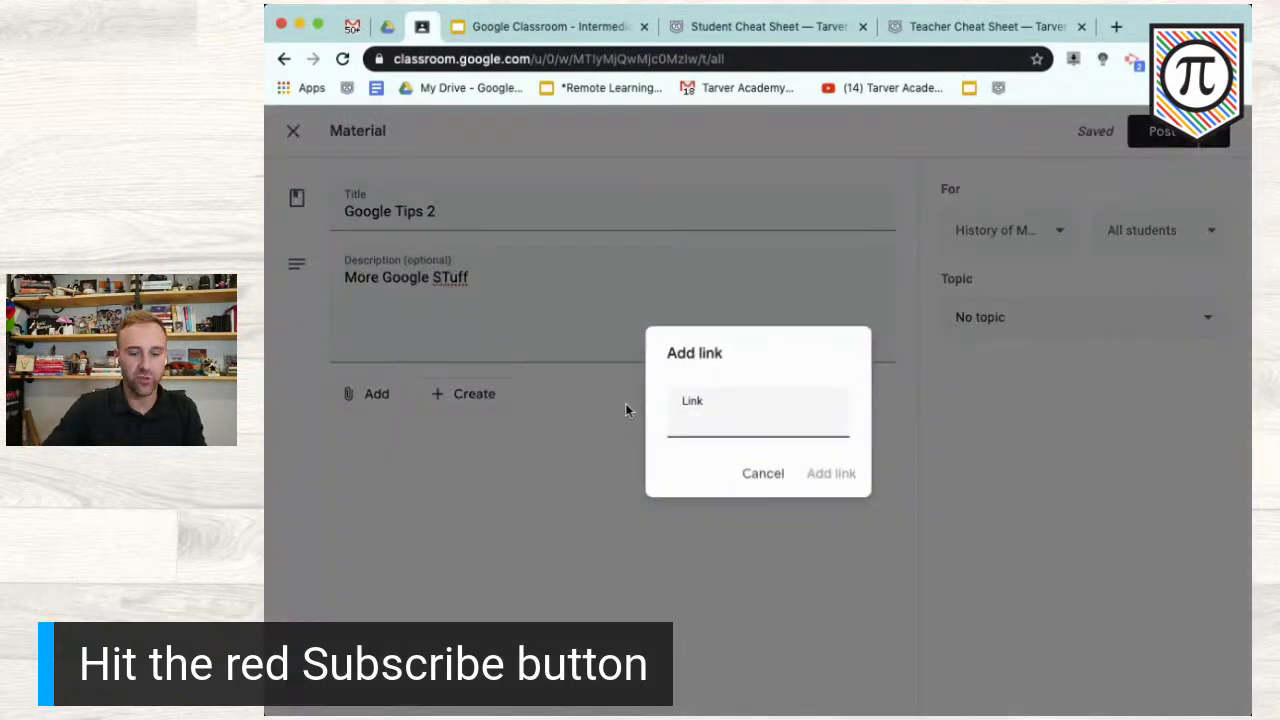
{"action": "type", "text": "youtube.com/sirtylertarver"}
{"action": "key", "text": "Return"}
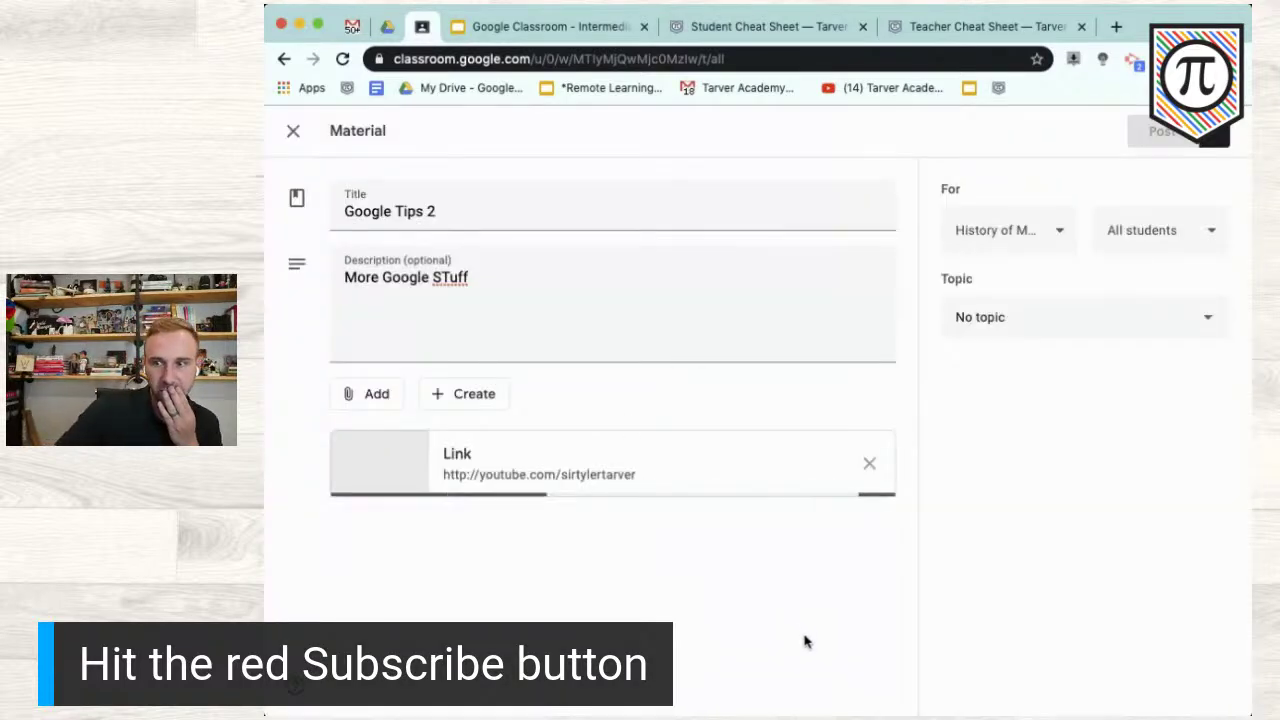
{"action": "left_click", "coordinate": [449, 277]}
{"action": "key", "text": "BackSpace"}
{"action": "type", "text": "t"}
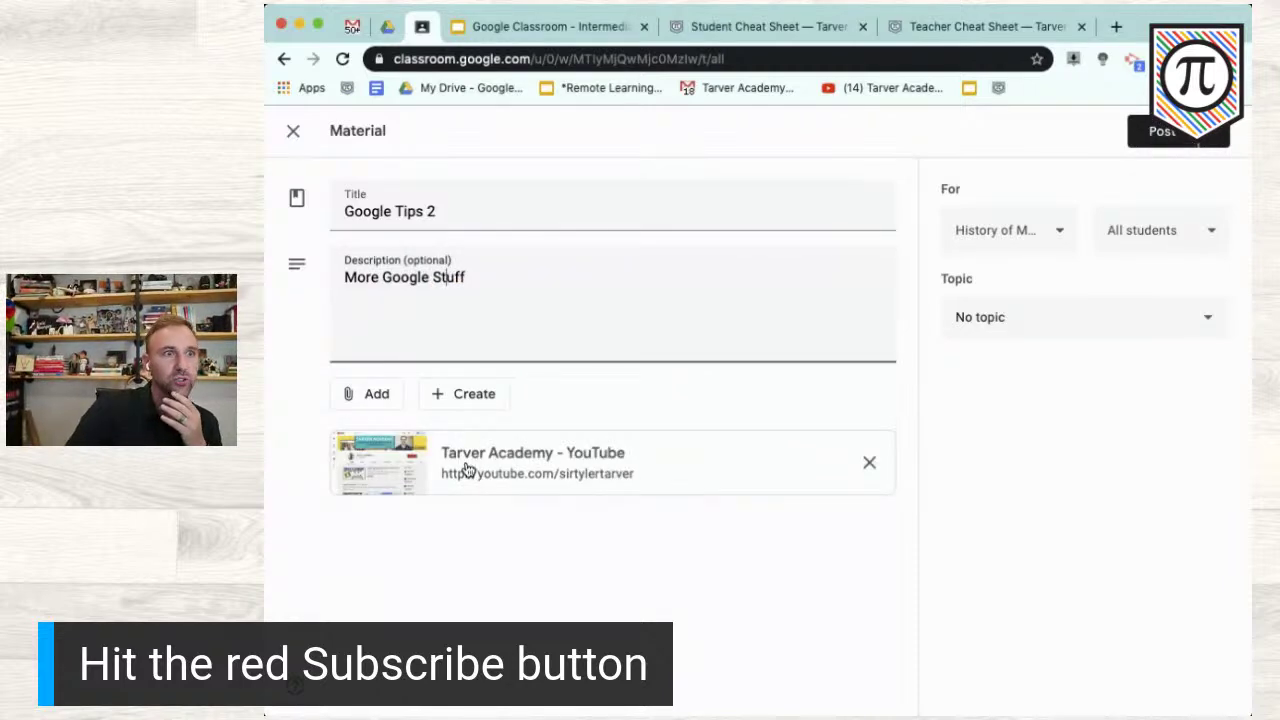
Step: Create a new topic 'Google Tutorials' for the material
{"action": "left_click", "coordinate": [1063, 336]}
{"action": "left_click", "coordinate": [1050, 374]}
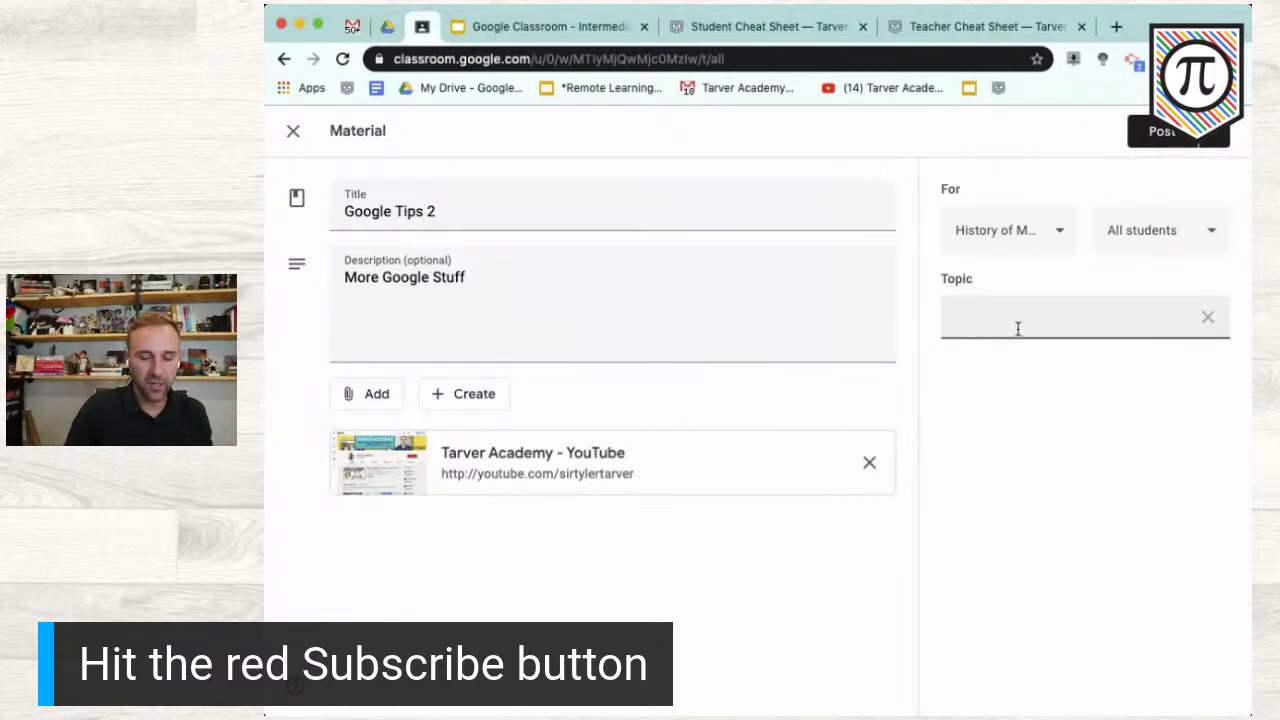
{"action": "type", "text": "Google Tutorials"}
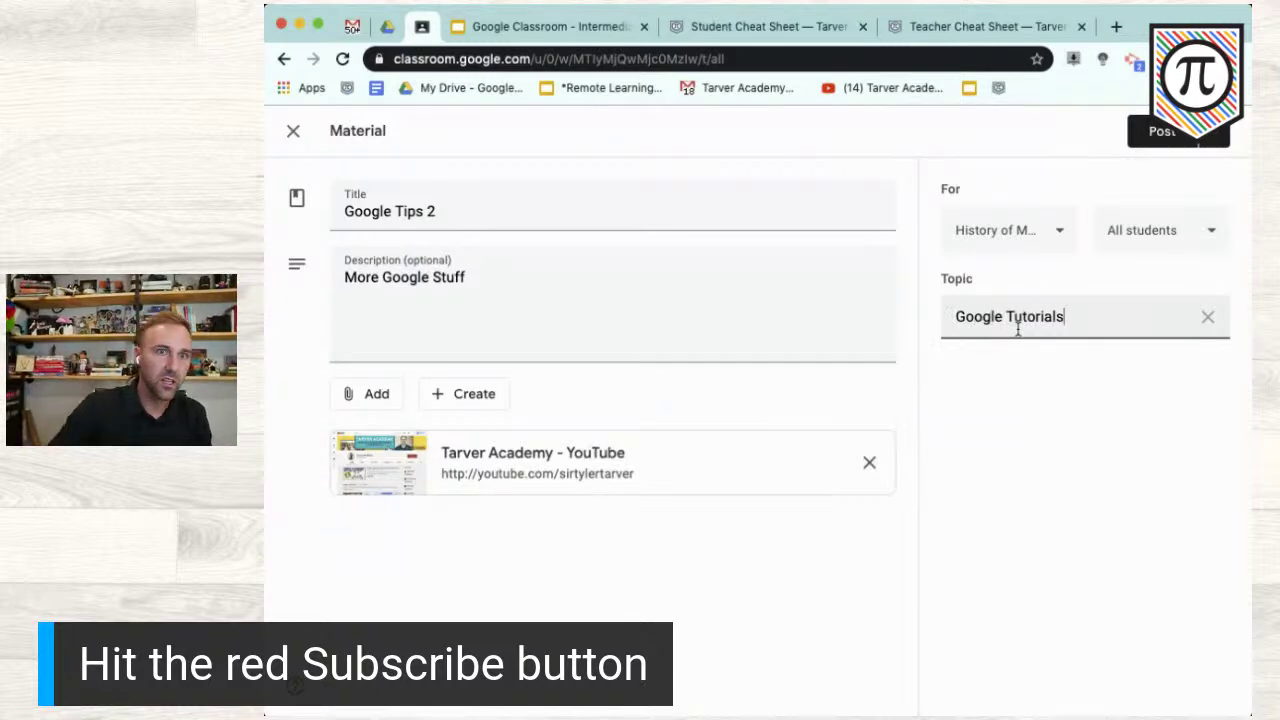
Step: Post Google Tips 2 and drag Class Resources back above Google Tutorials
{"action": "left_click", "coordinate": [1157, 137]}
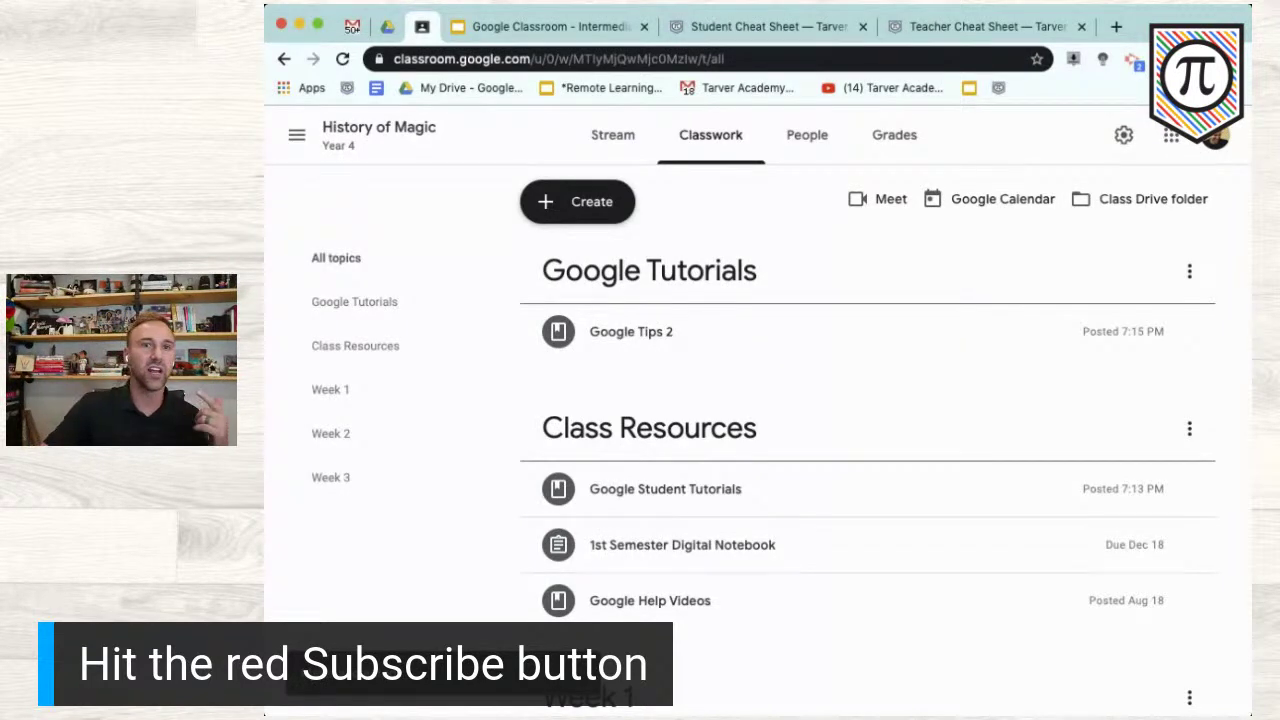
{"action": "left_click_drag", "start_coordinate": [1190, 440], "coordinate": [1184, 308]}
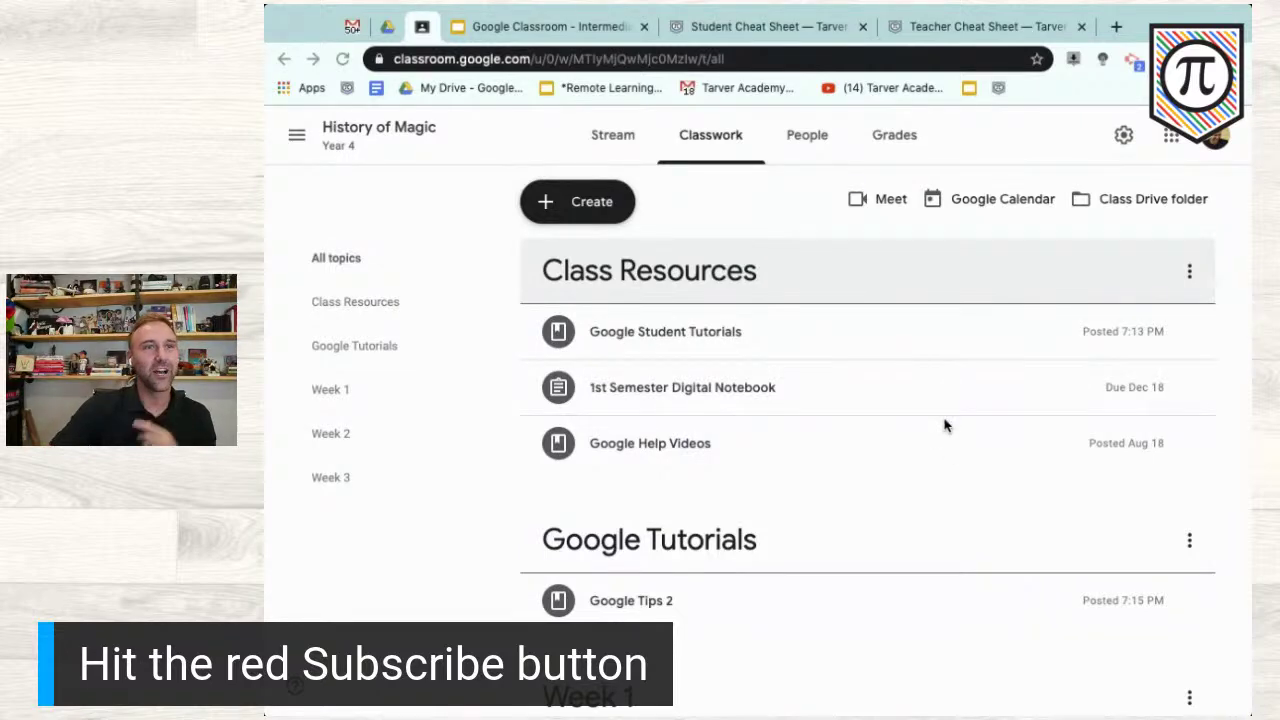
{"action": "left_click", "coordinate": [932, 497]}
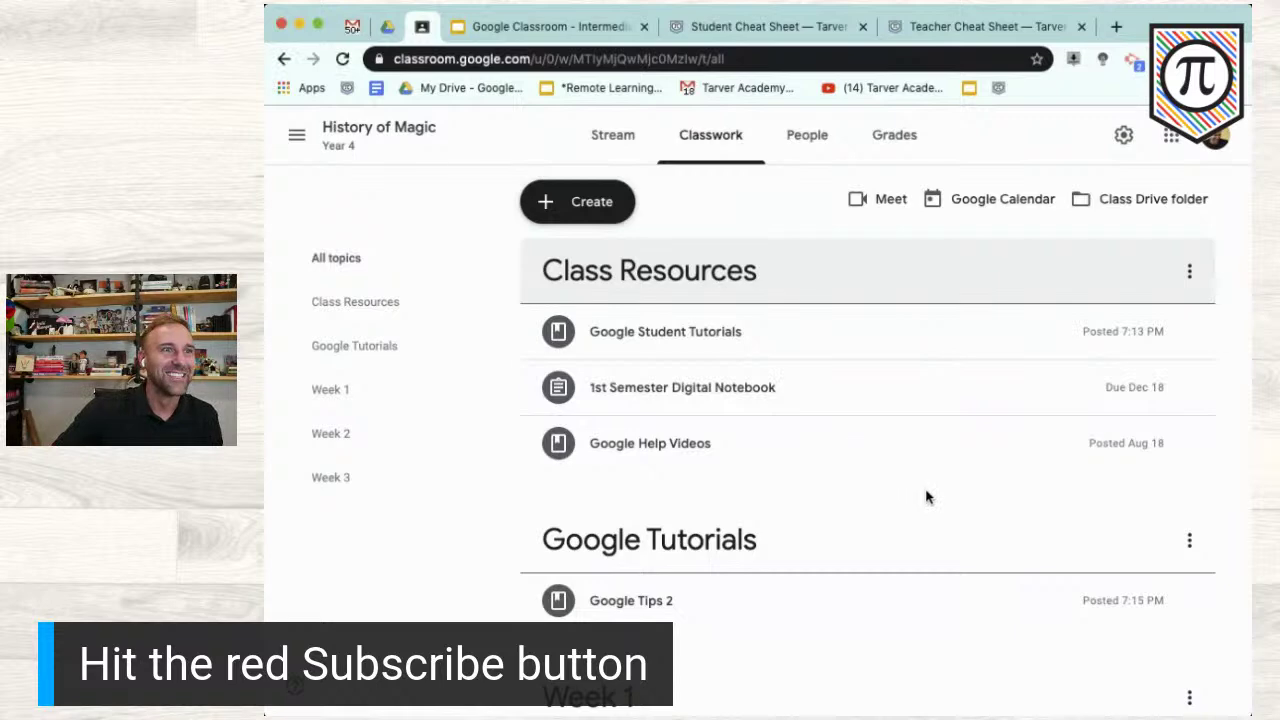
Step: Switch to the Intermediate Training deck and select slide 6, Digital Interactive Notebooks
{"action": "left_click", "coordinate": [496, 36]}
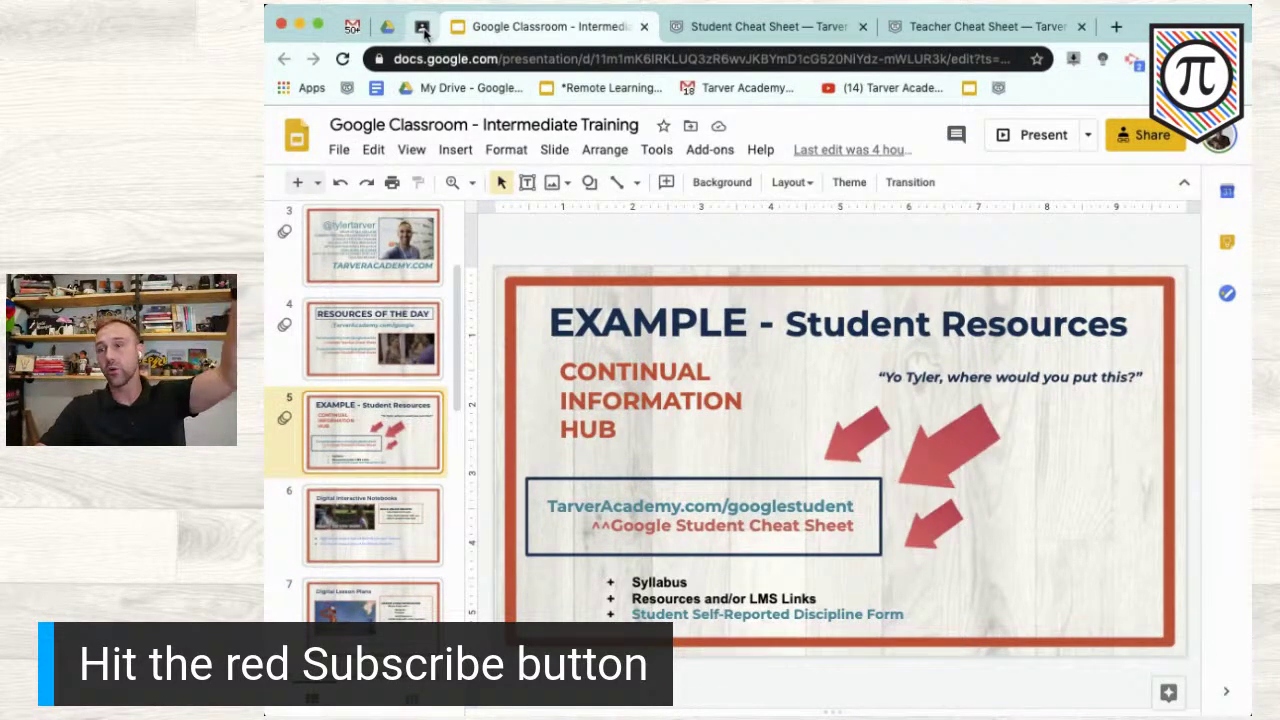
{"action": "left_click", "coordinate": [369, 521]}
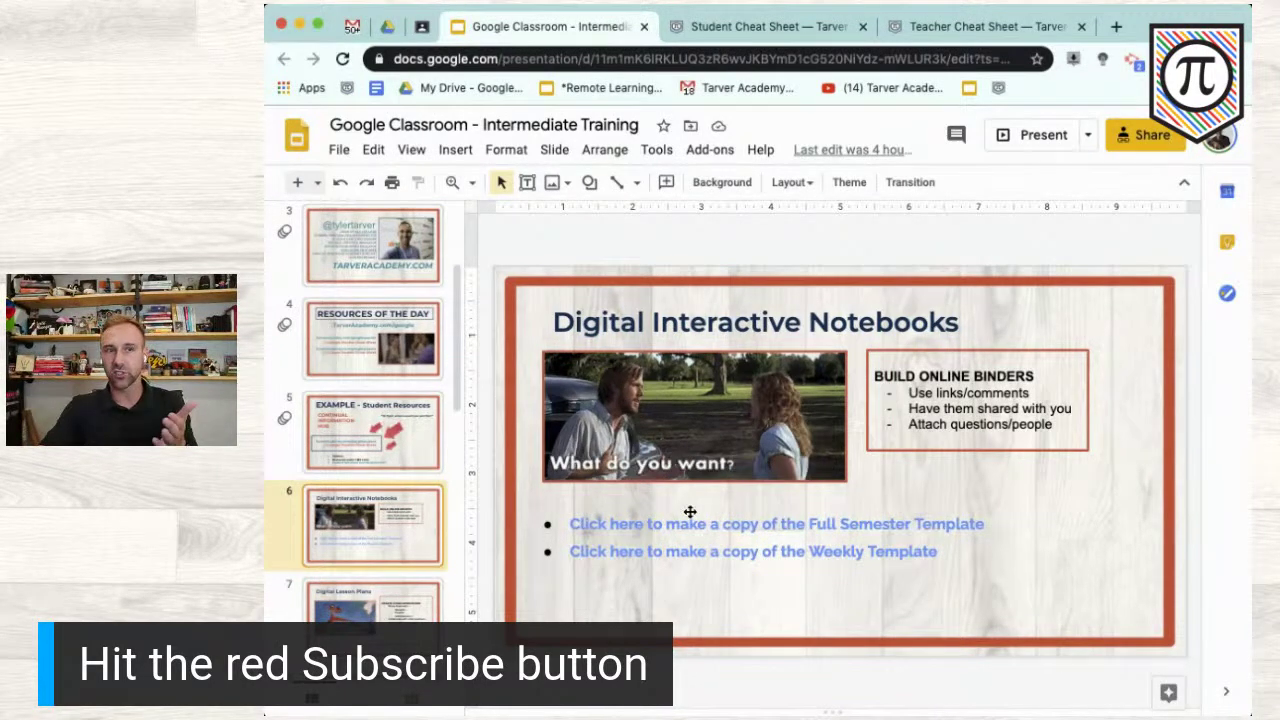
{"action": "left_click", "coordinate": [664, 552]}
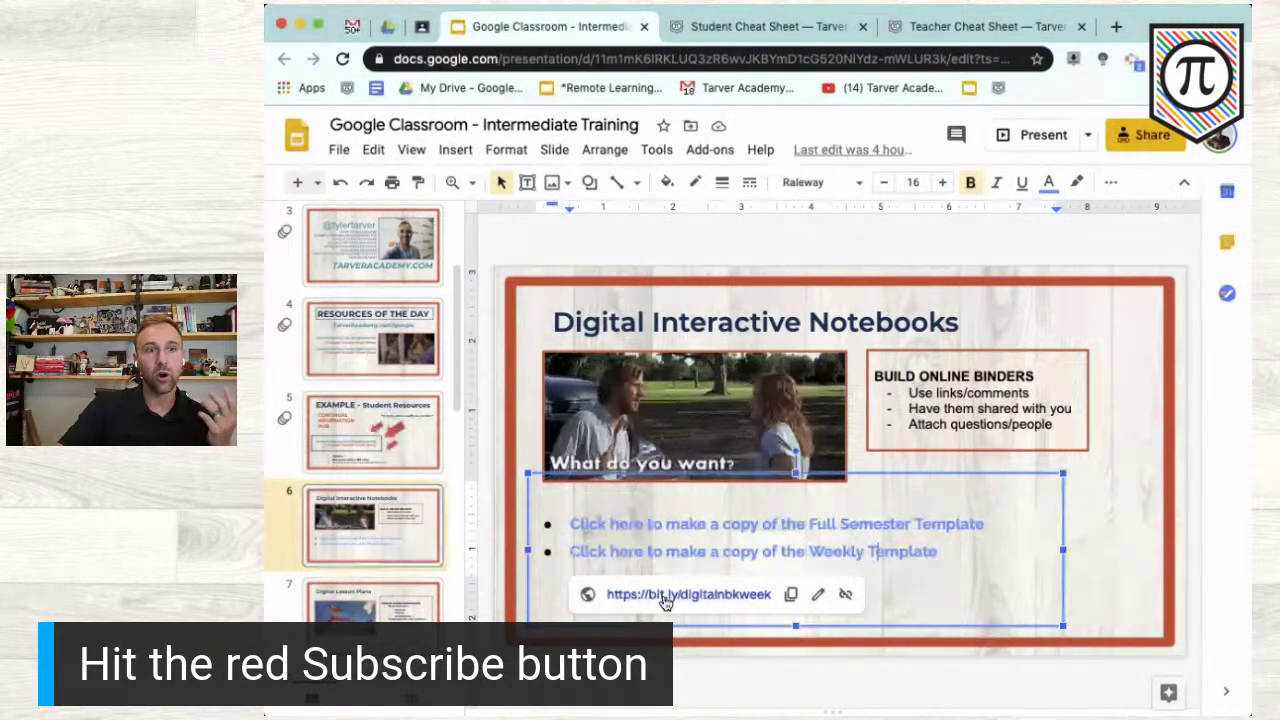
Step: Make a copy of the 'Digital Notebook - Week - TEMPLATE' deck from the bit.ly link and view slide 2
{"action": "left_click", "coordinate": [665, 597]}
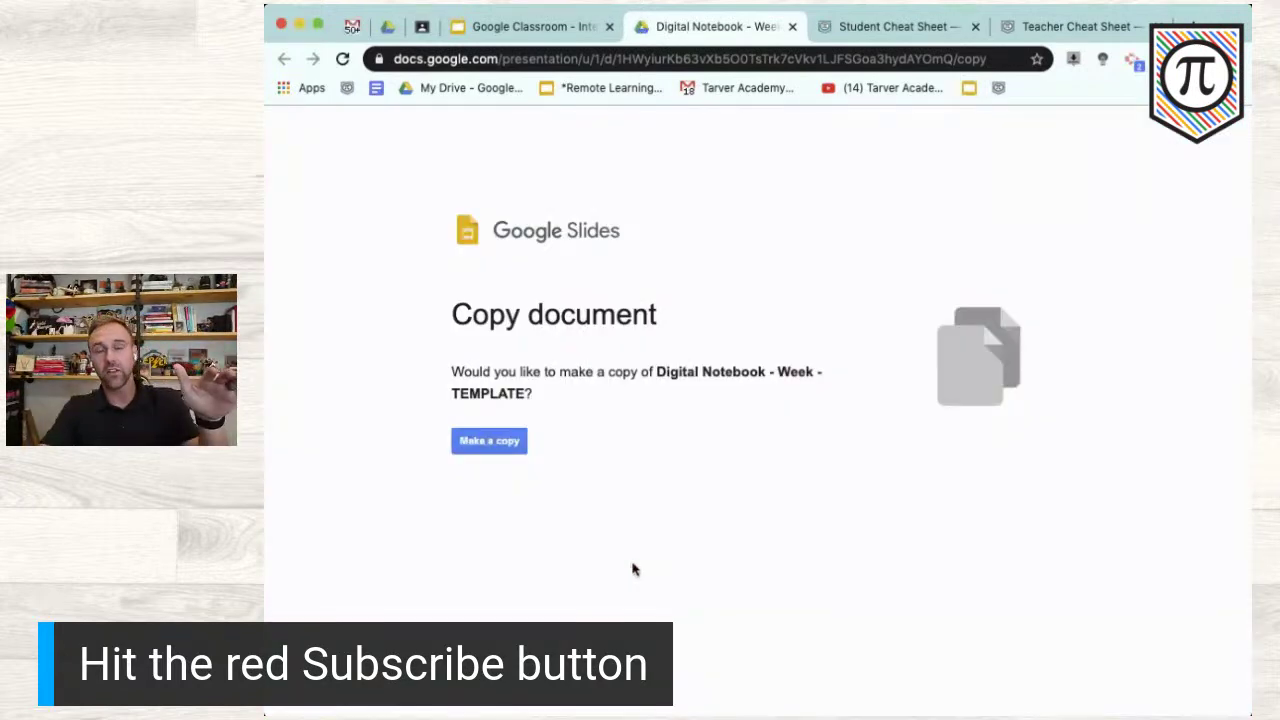
{"action": "left_click", "coordinate": [482, 447]}
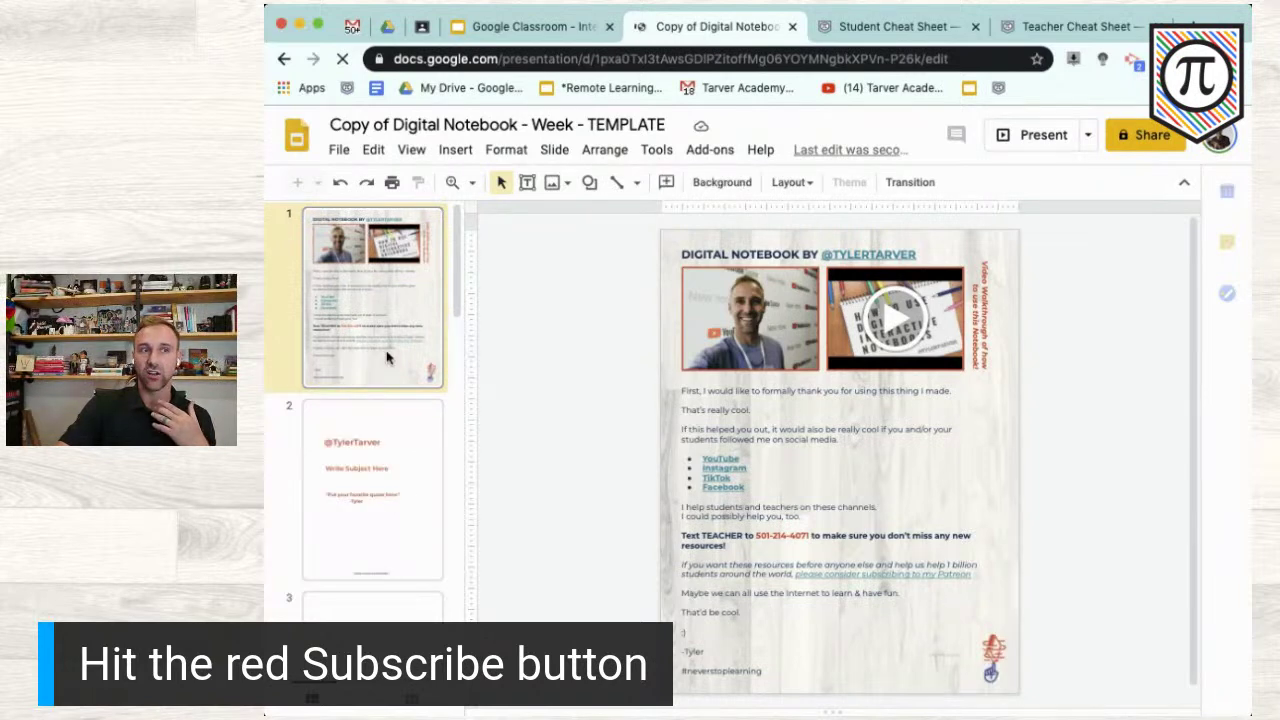
{"action": "left_click", "coordinate": [404, 448]}
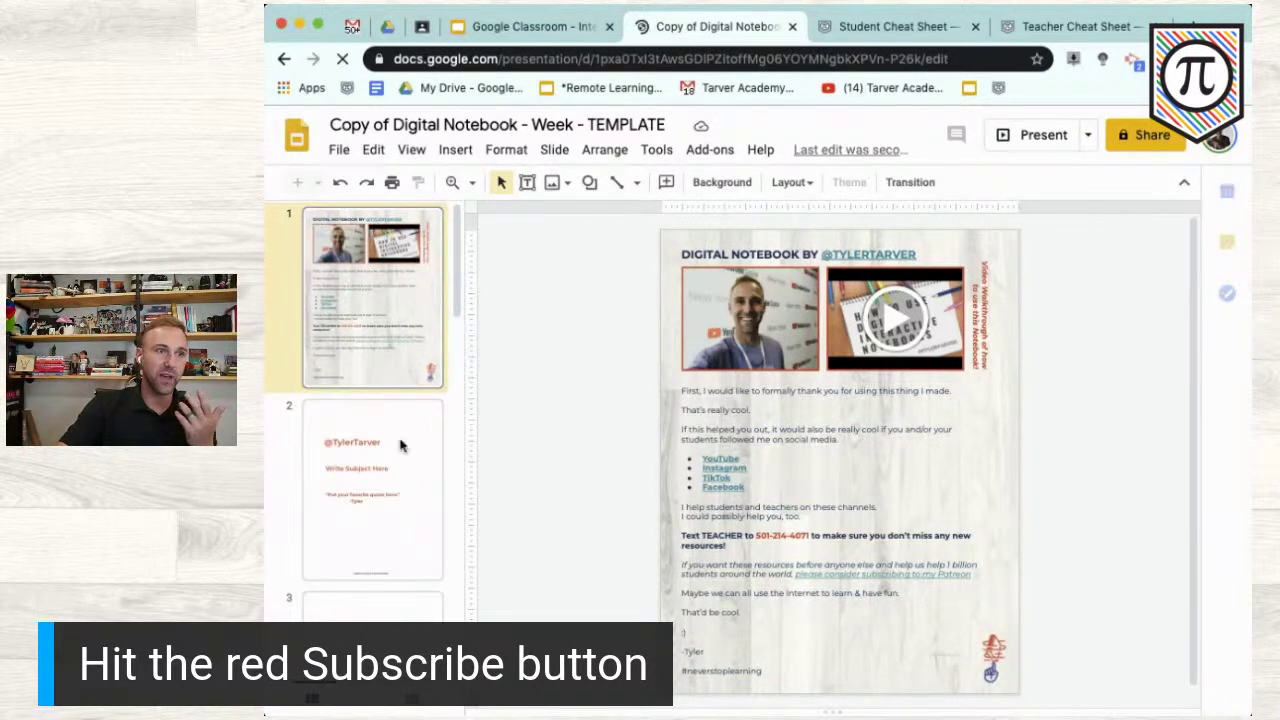
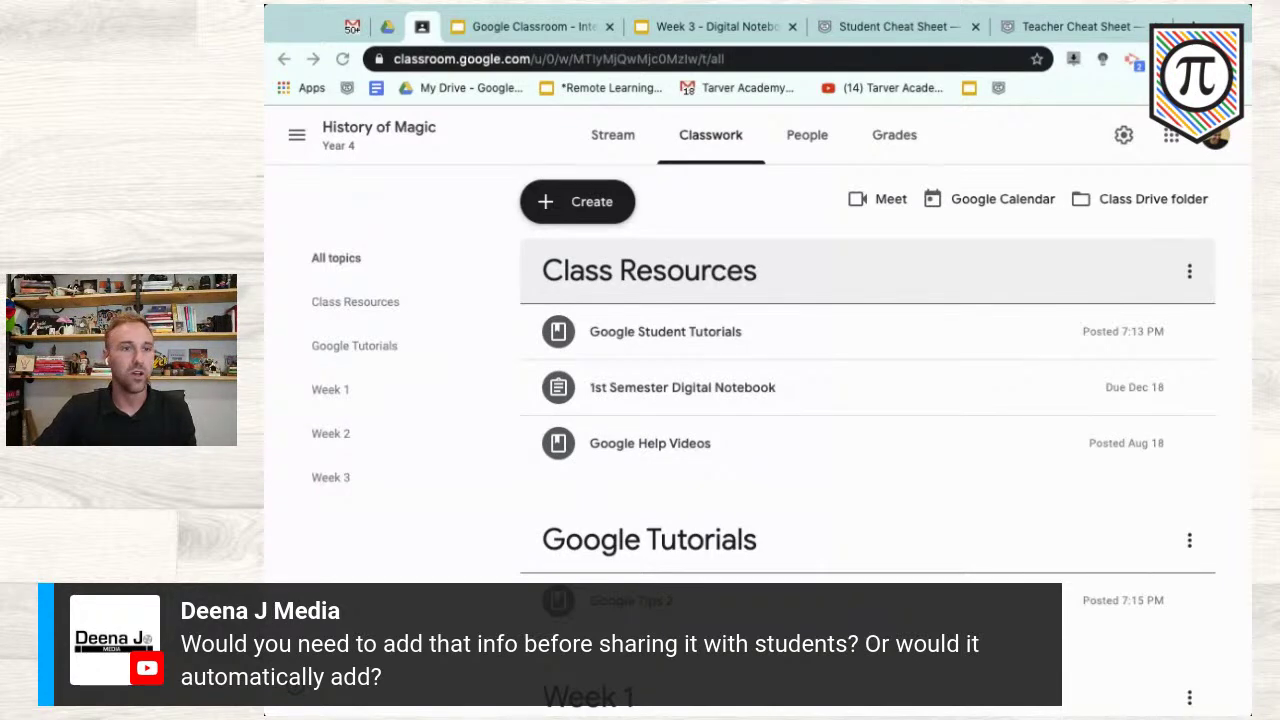
Step: Open the Create menu on History of Magic's Classwork page to see the classwork types
{"action": "left_click", "coordinate": [886, 443]}
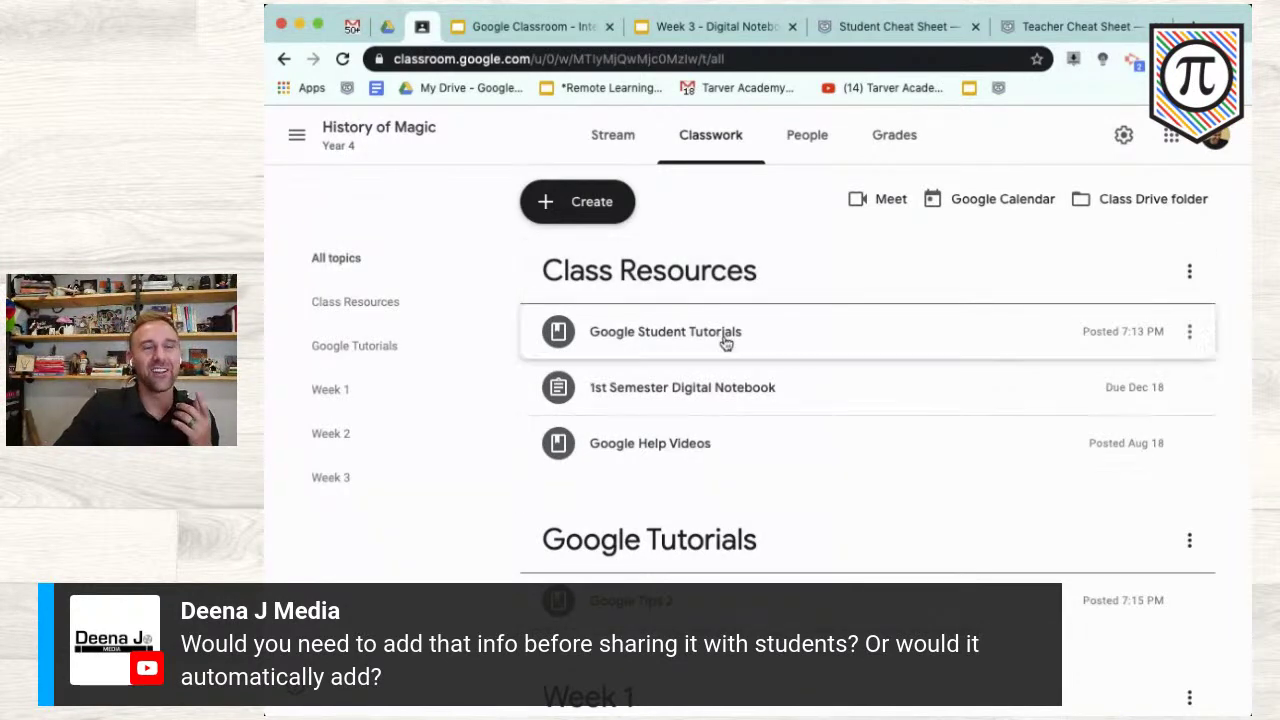
{"action": "left_click", "coordinate": [578, 203]}
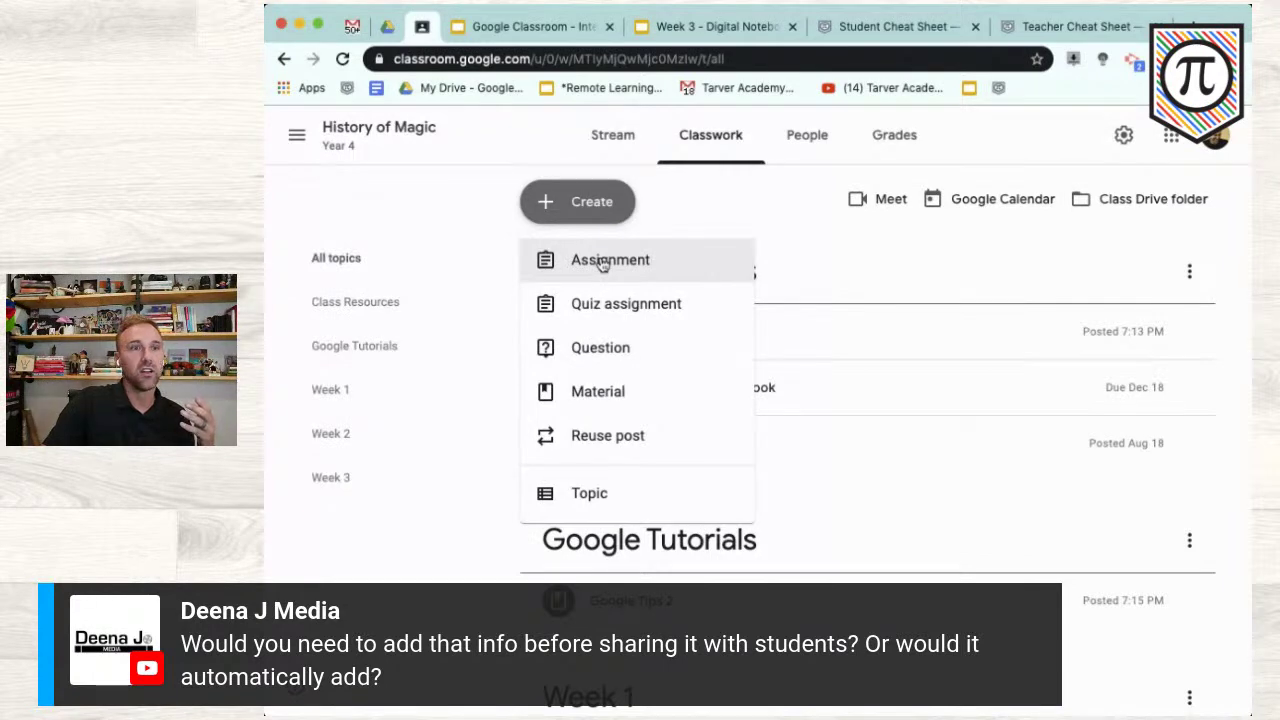
Step: Start a new Assignment and title it 'Week 3 - Digital Notebook'
{"action": "left_click", "coordinate": [602, 261]}
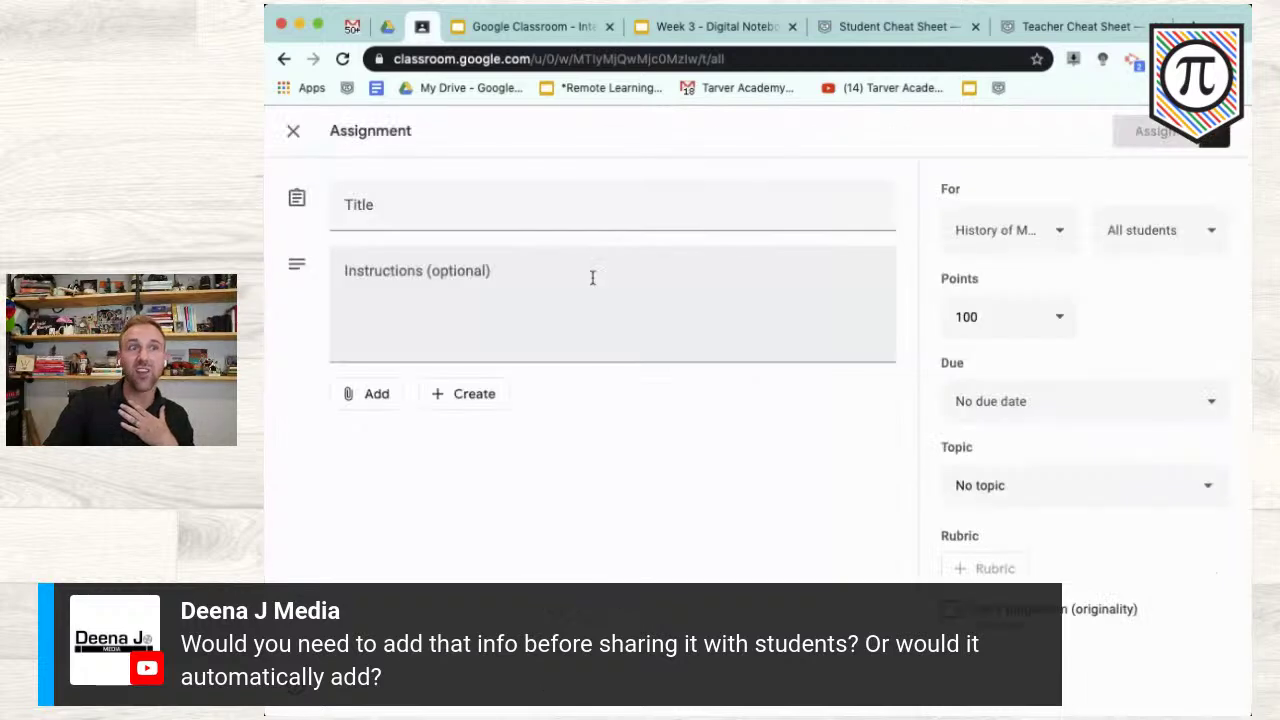
{"action": "left_click", "coordinate": [424, 212]}
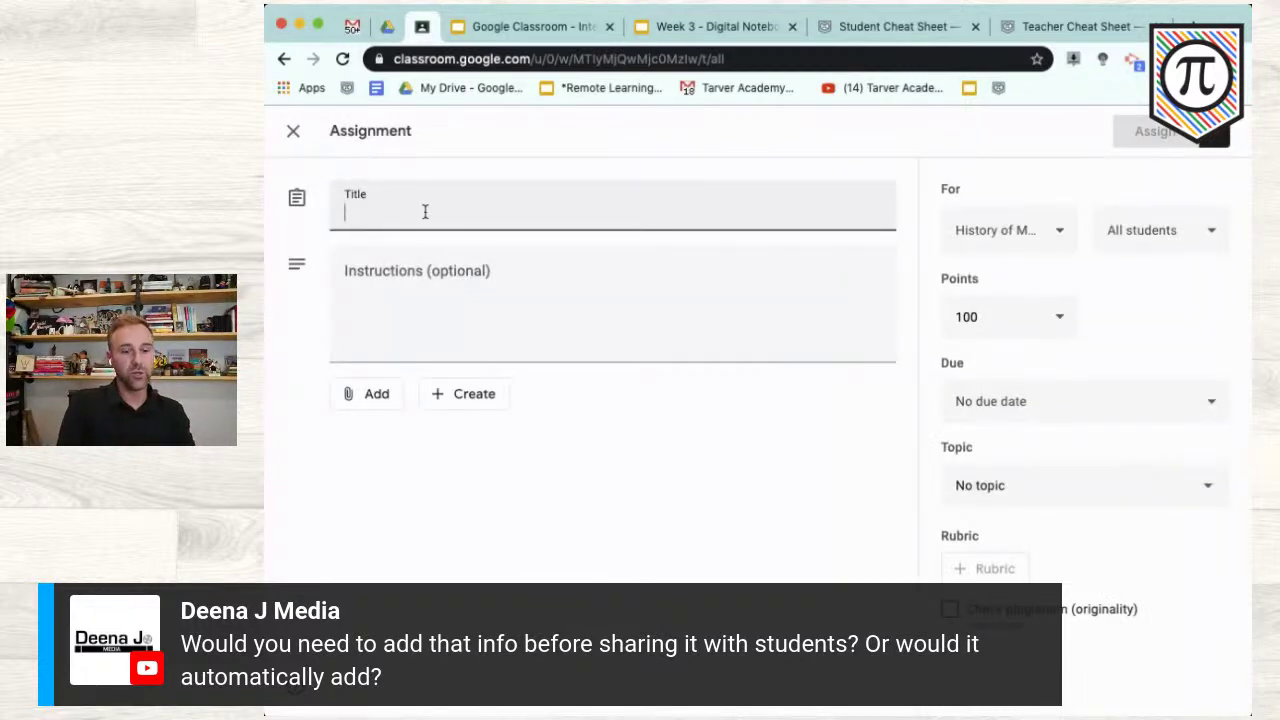
{"action": "type", "text": "Week 3 - Digital Notebook"}
{"action": "left_click", "coordinate": [449, 292]}
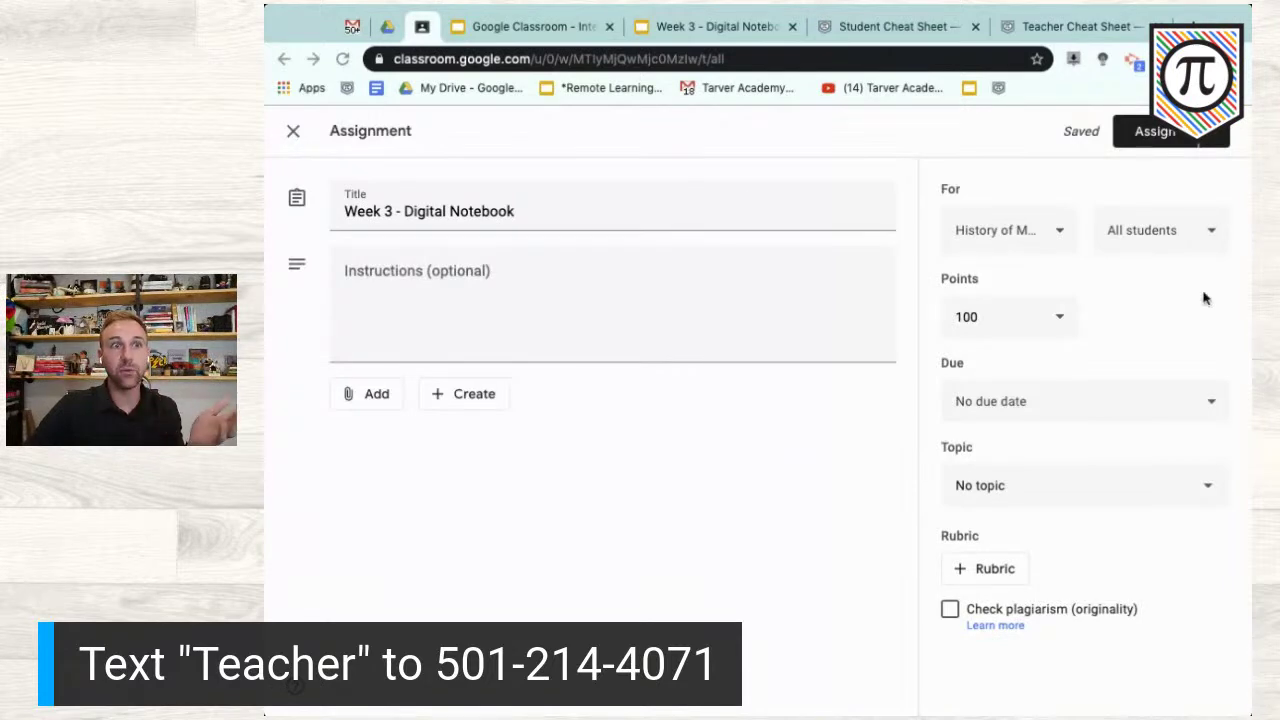
{"action": "left_click", "coordinate": [621, 306]}
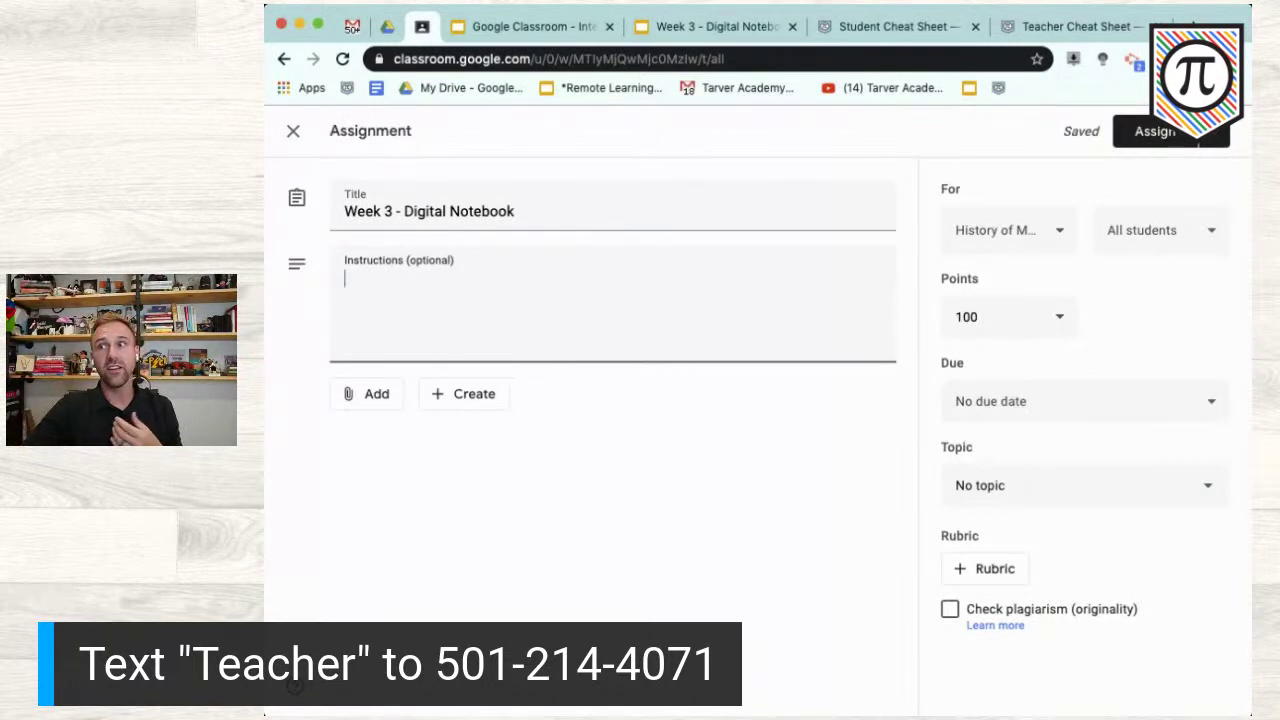
Step: Write instruction lines '1. Review what you need to do for the week' and '2. will in your to-do list…'
{"action": "key", "text": "super+Tab"}
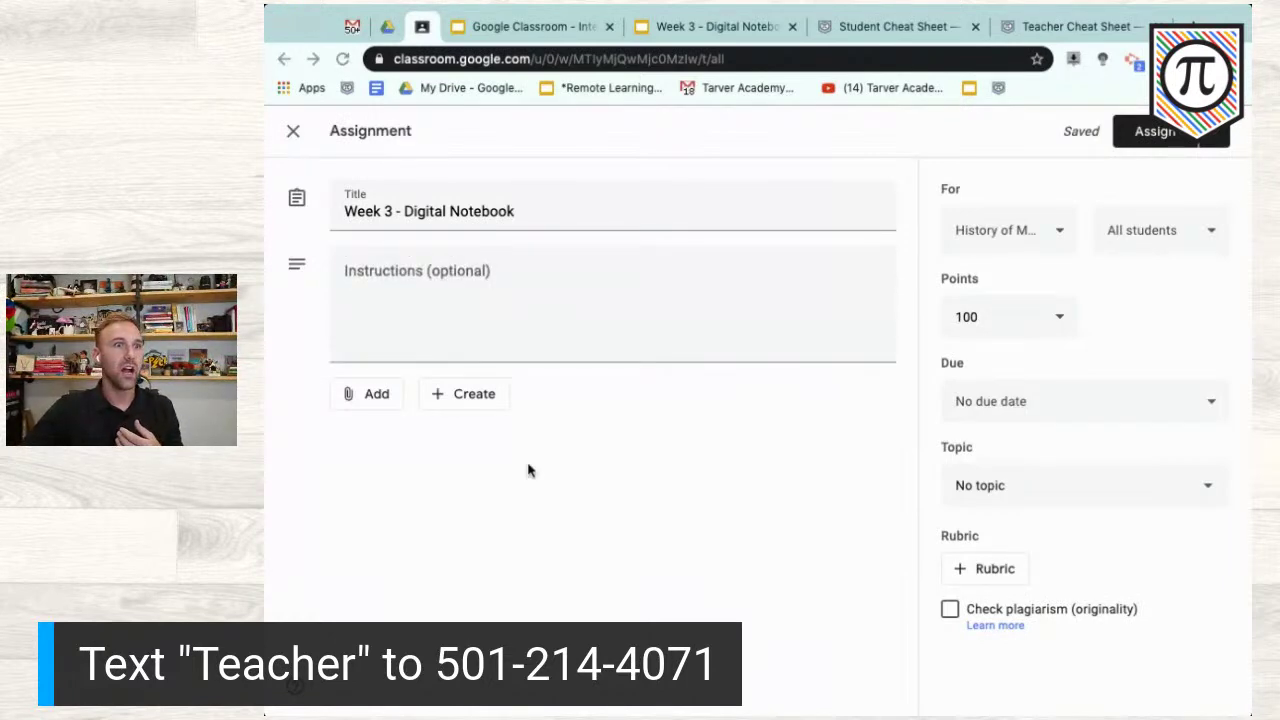
{"action": "left_click", "coordinate": [360, 287]}
{"action": "type", "text": "1."}
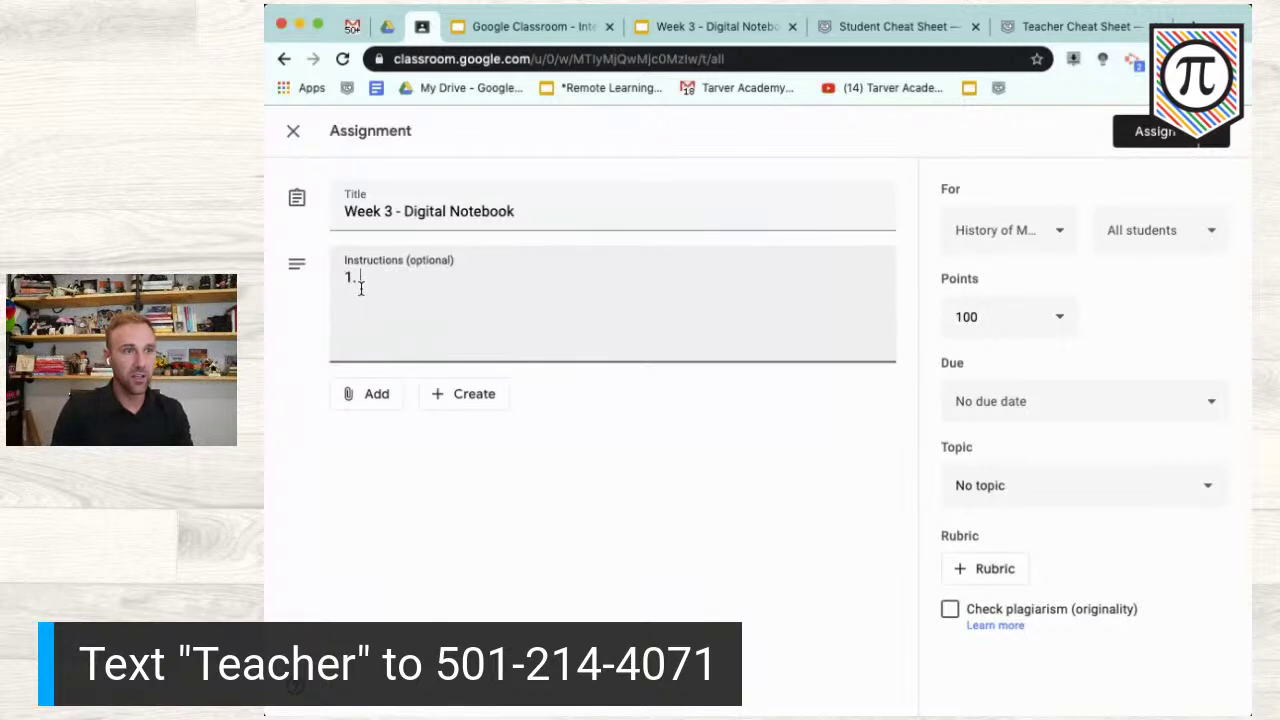
{"action": "type", "text": " Rev"}
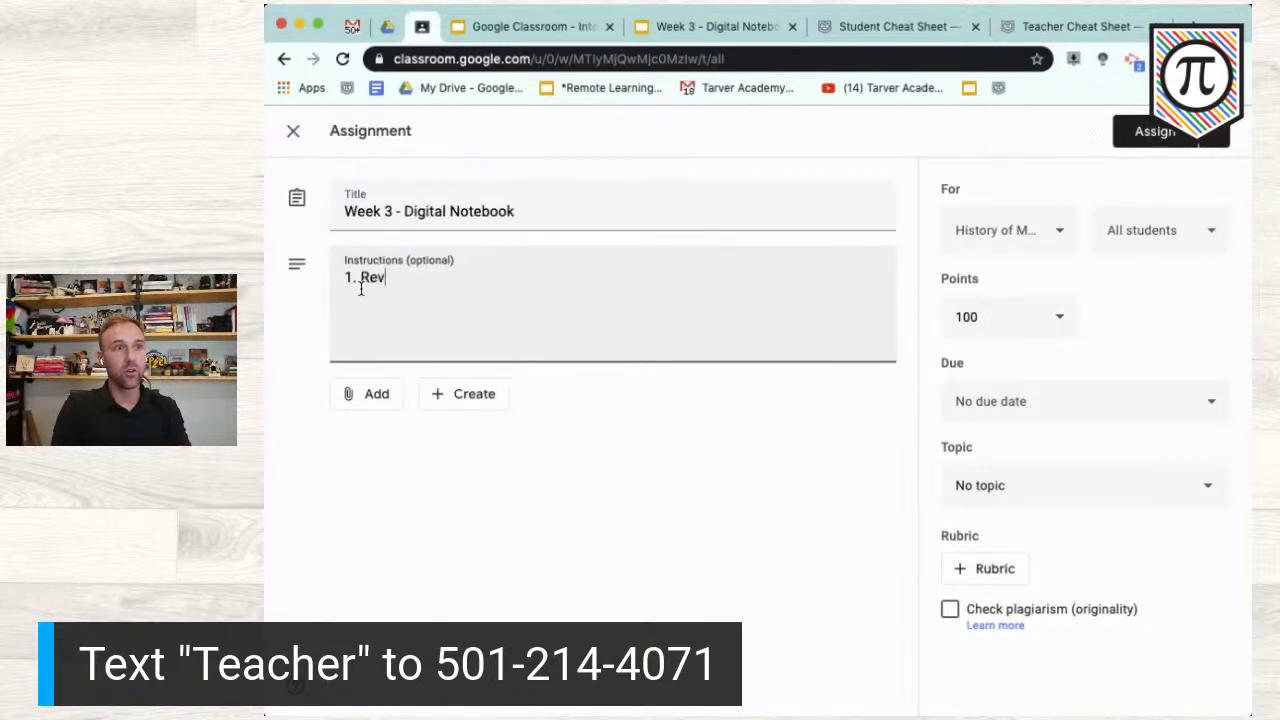
{"action": "type", "text": "iew what you ne"}
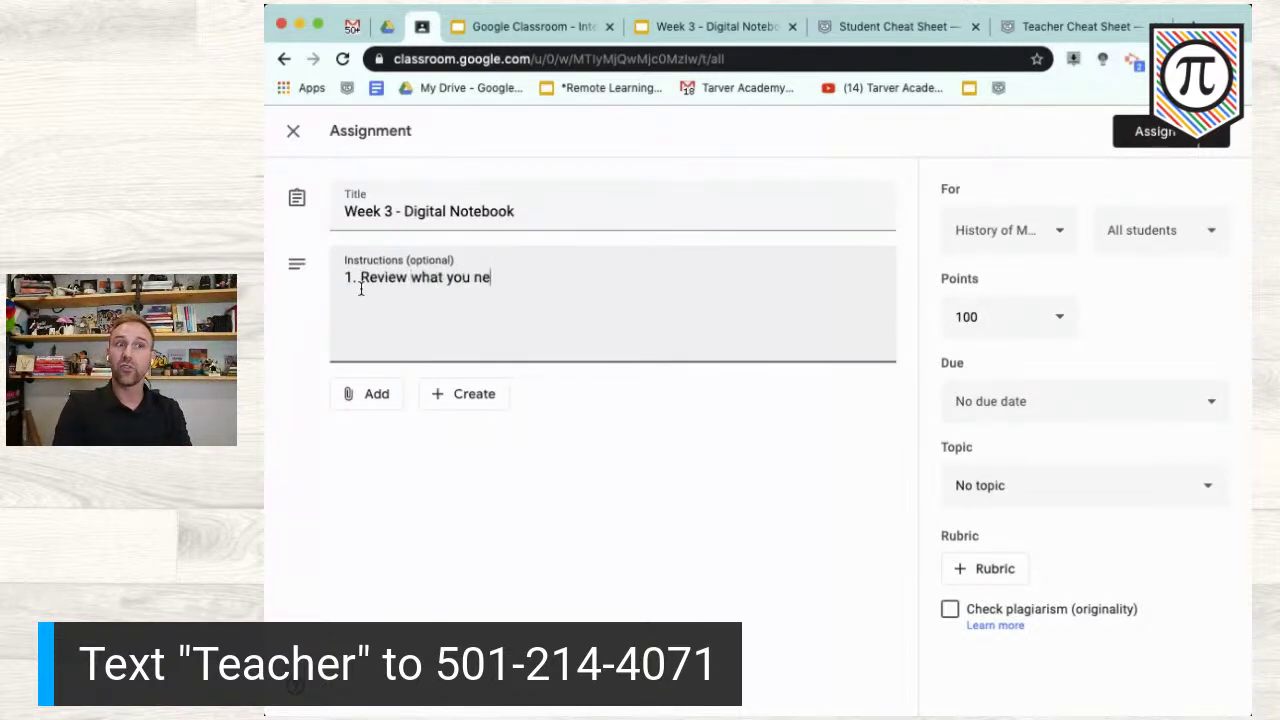
{"action": "type", "text": "ed to do for"}
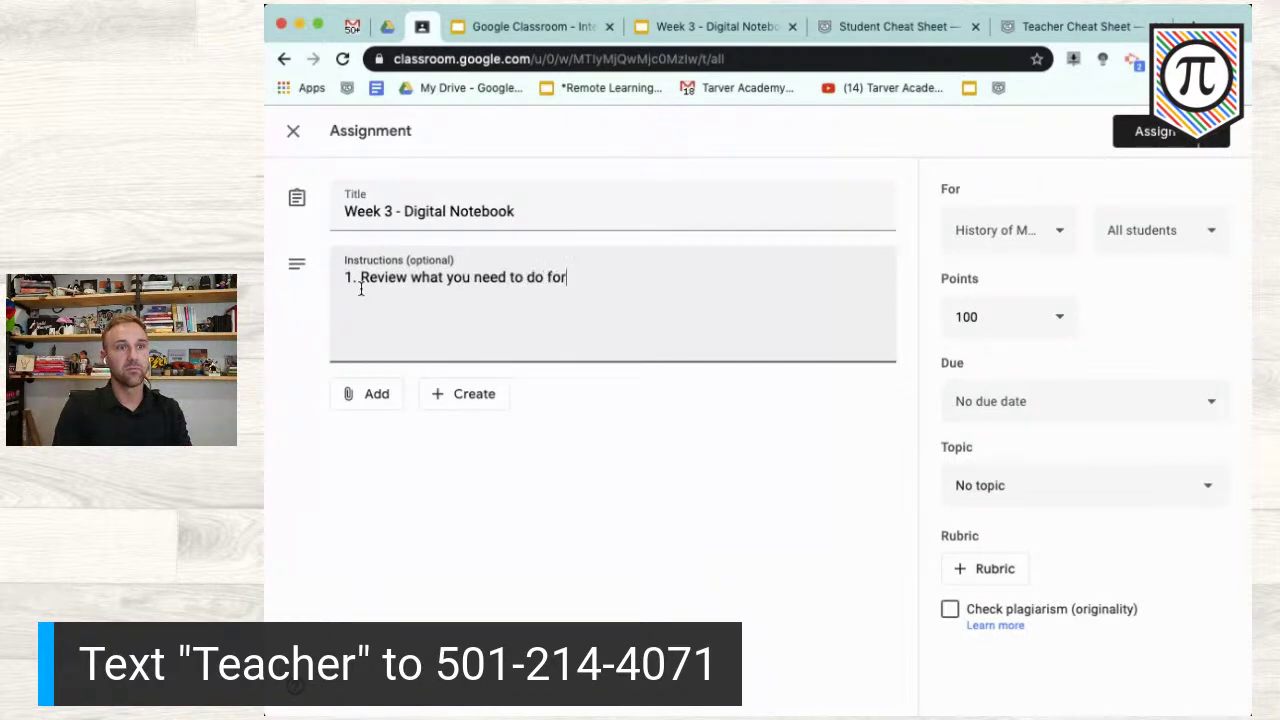
{"action": "type", "text": " the week"}
{"action": "key", "text": "Return"}
{"action": "type", "text": "2. "}
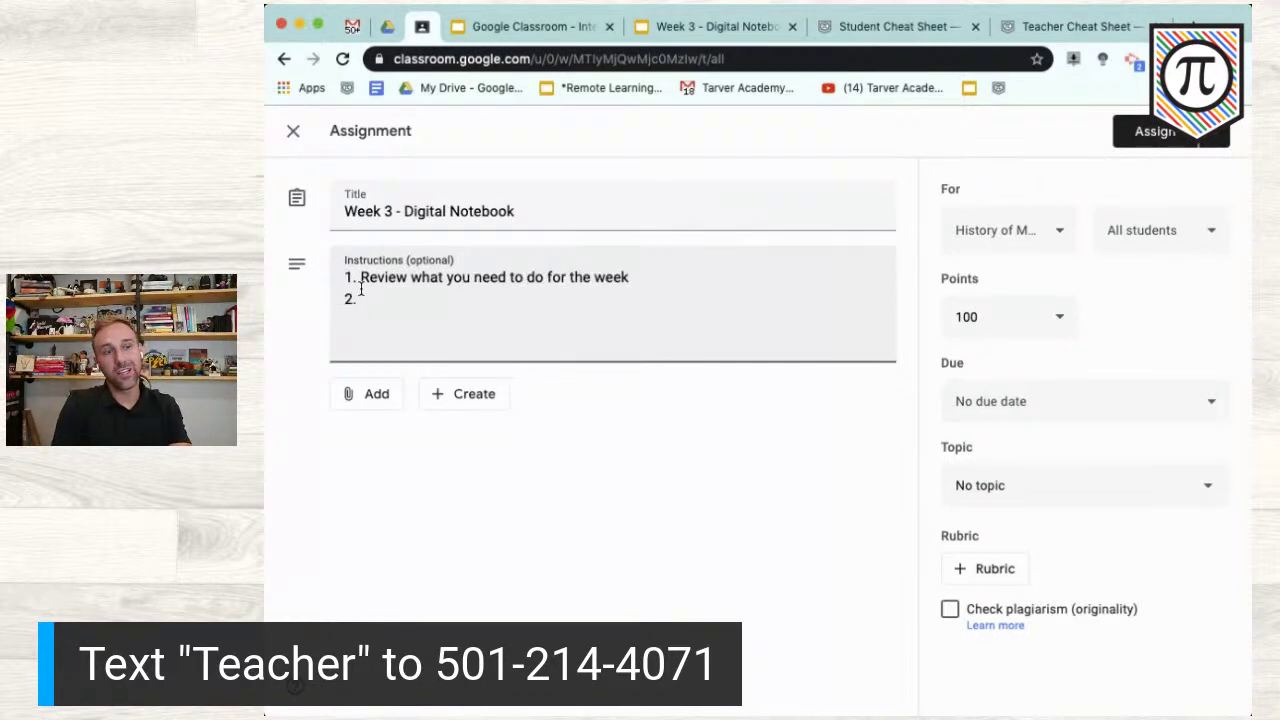
{"action": "type", "text": "will in "}
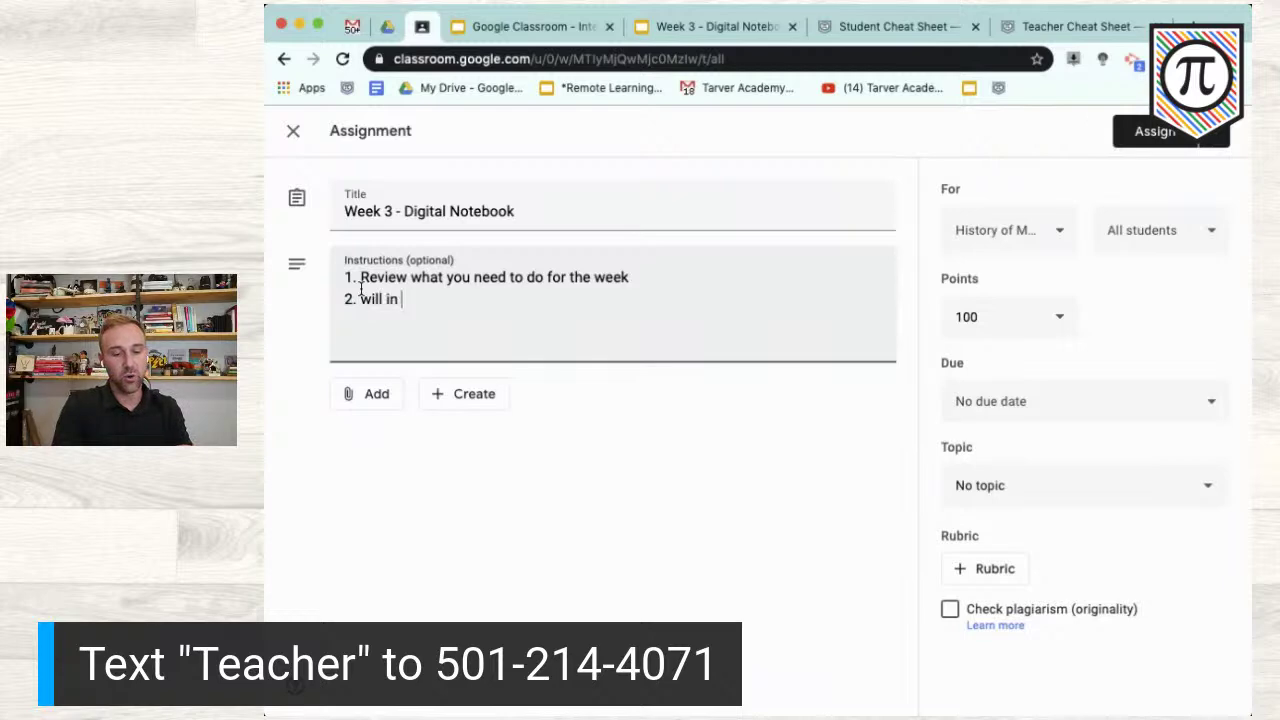
{"action": "type", "text": "your to-do list"}
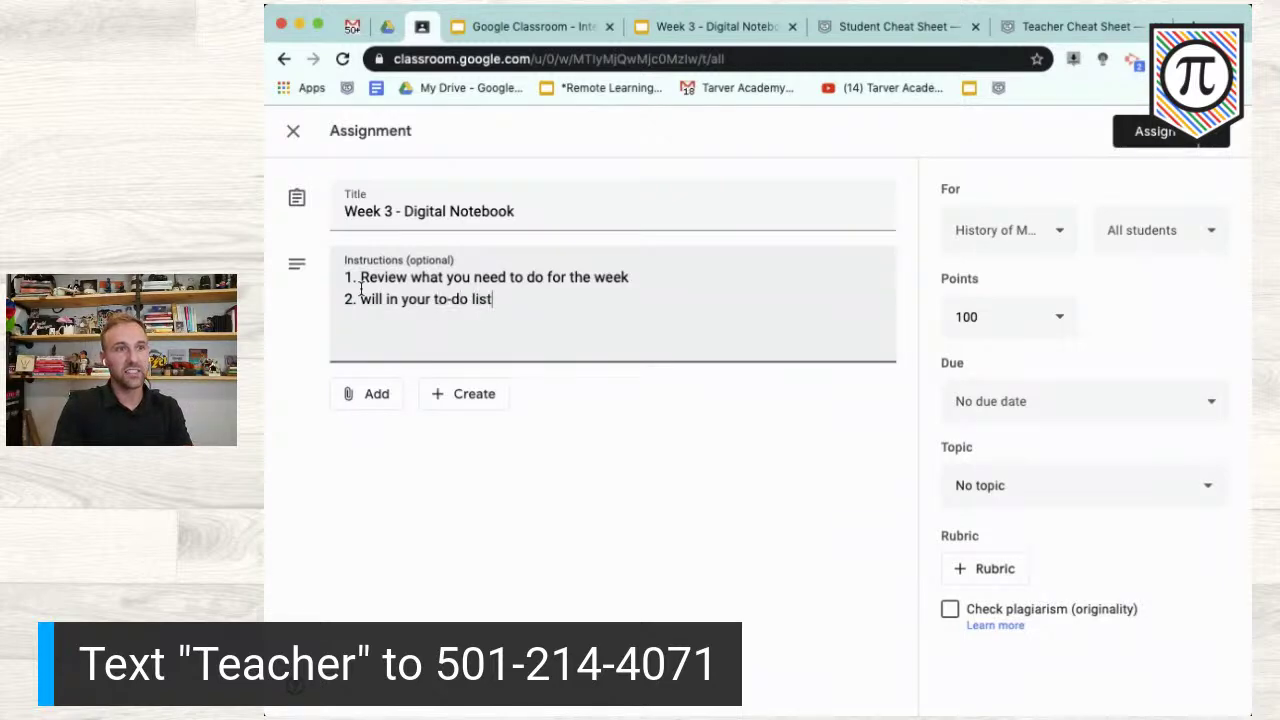
{"action": "type", "text": " of what you're doing"}
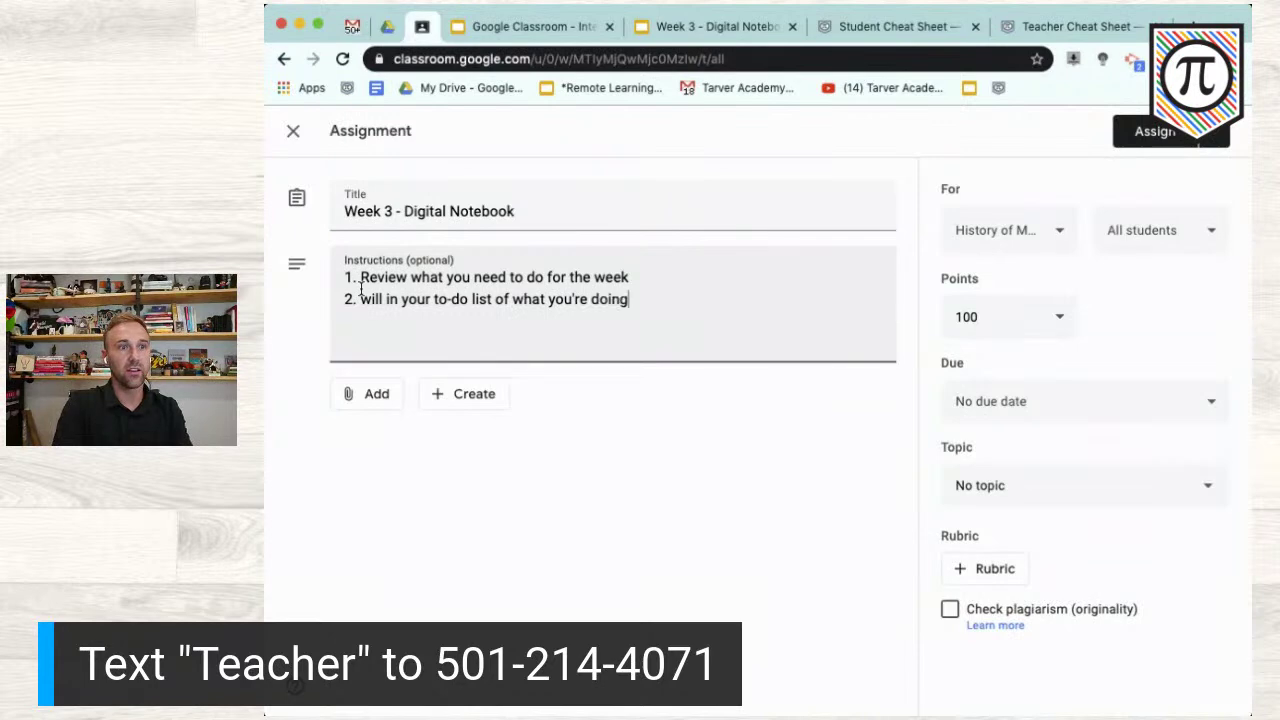
{"action": "key", "text": "Return"}
Step: Add the third instruction '3. make sure you submit at the end of the week' and finish editing
{"action": "type", "text": "3. mak"}
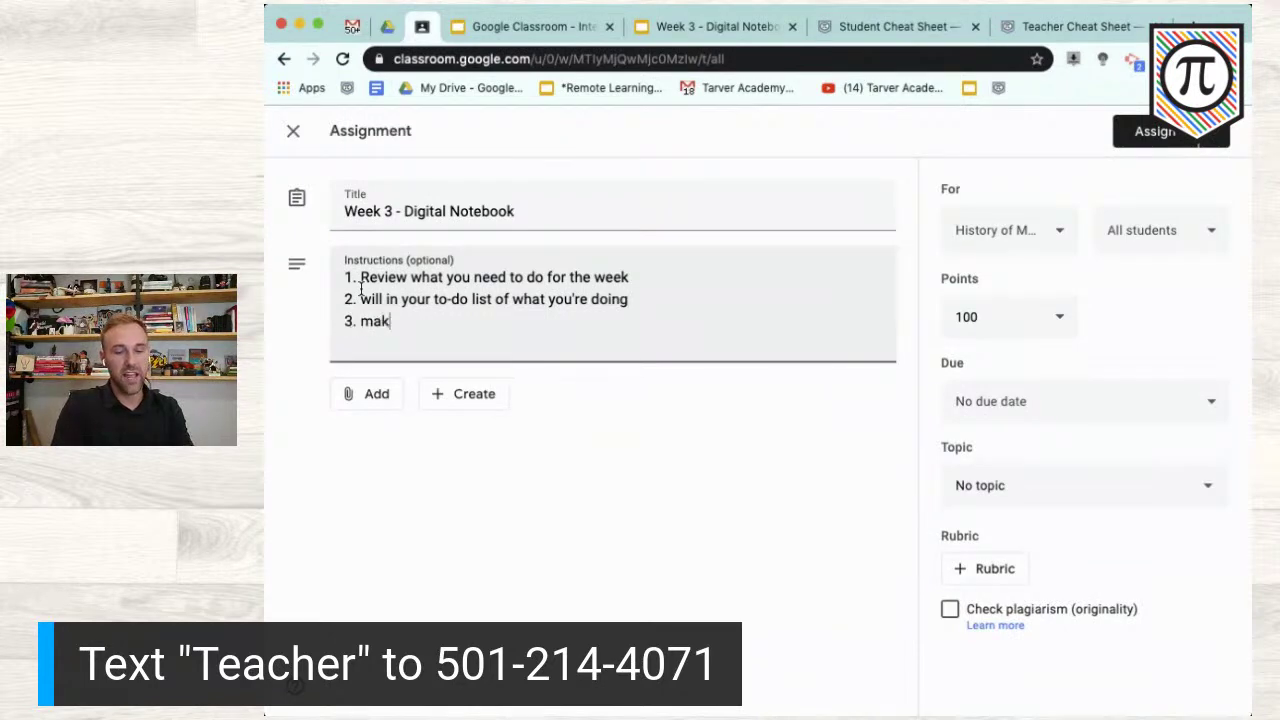
{"action": "type", "text": "es ure you"}
{"action": "key", "text": "BackSpace"}
{"action": "key", "text": "BackSpace"}
{"action": "key", "text": "BackSpace"}
{"action": "key", "text": "BackSpace"}
{"action": "key", "text": "BackSpace"}
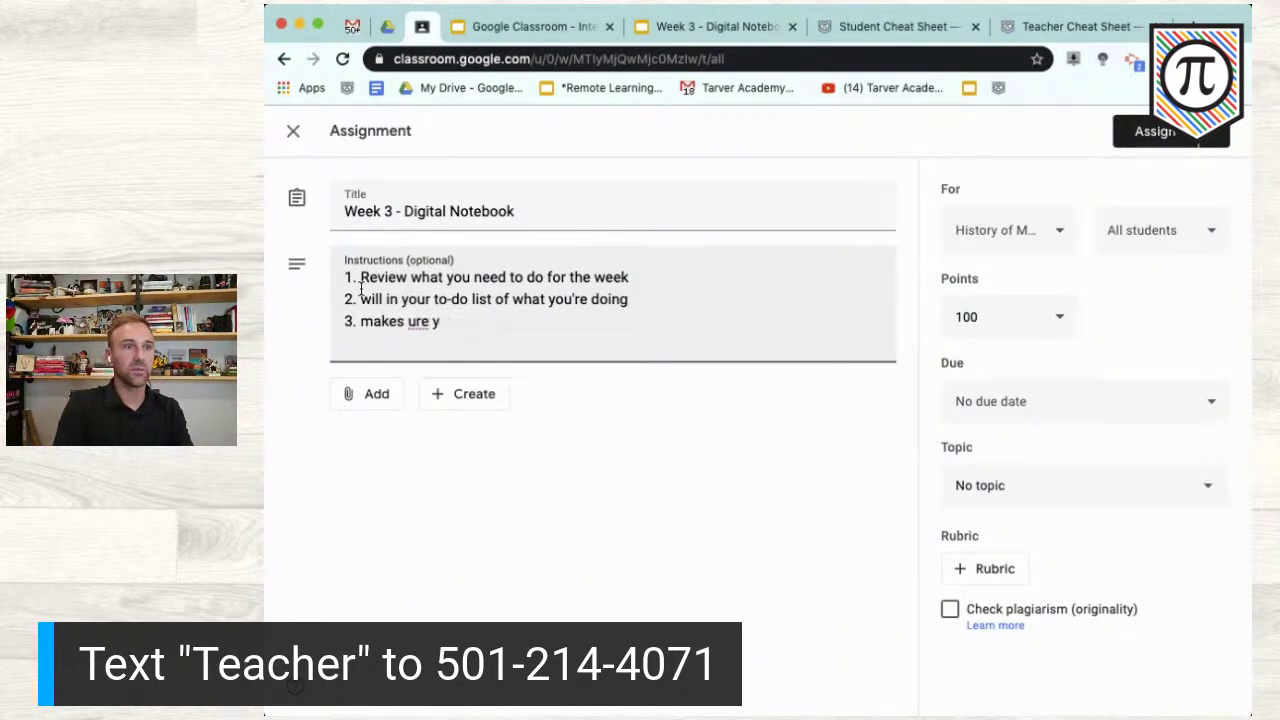
{"action": "key", "text": "BackSpace"}
{"action": "key", "text": "BackSpace"}
{"action": "key", "text": "BackSpace"}
{"action": "key", "text": "BackSpace"}
{"action": "type", "text": "s"}
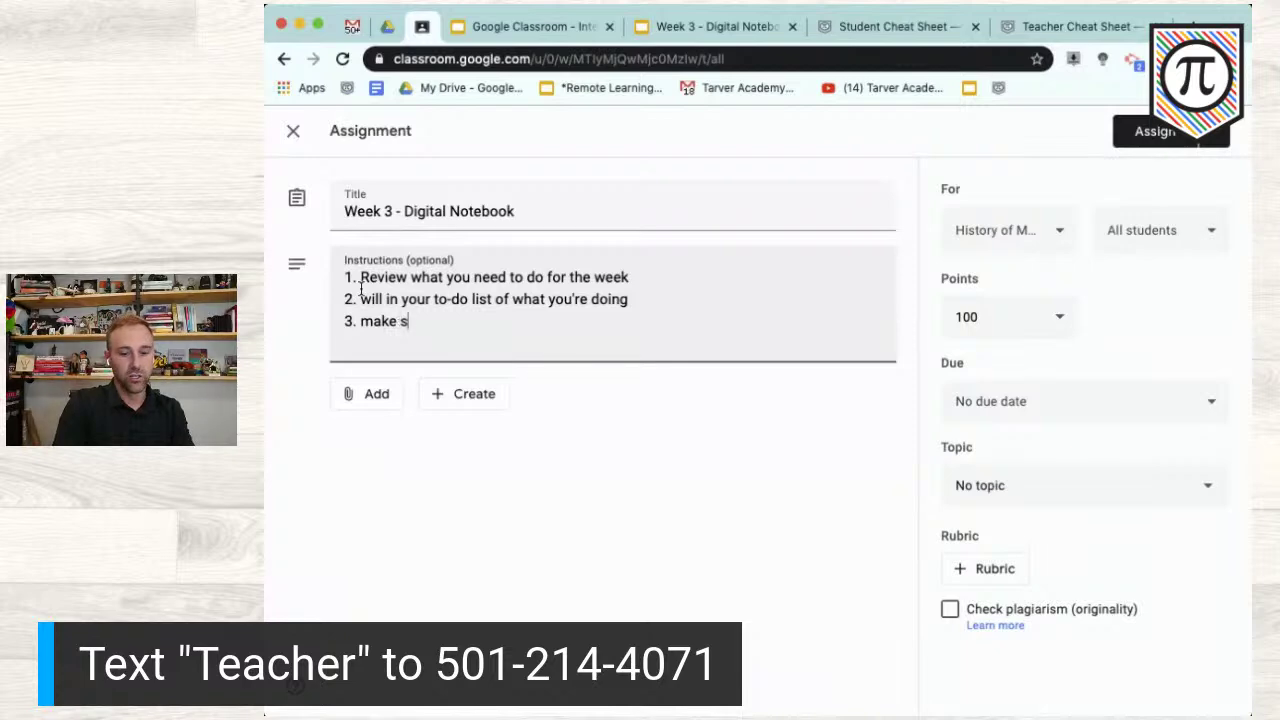
{"action": "type", "text": "ure you submit at"}
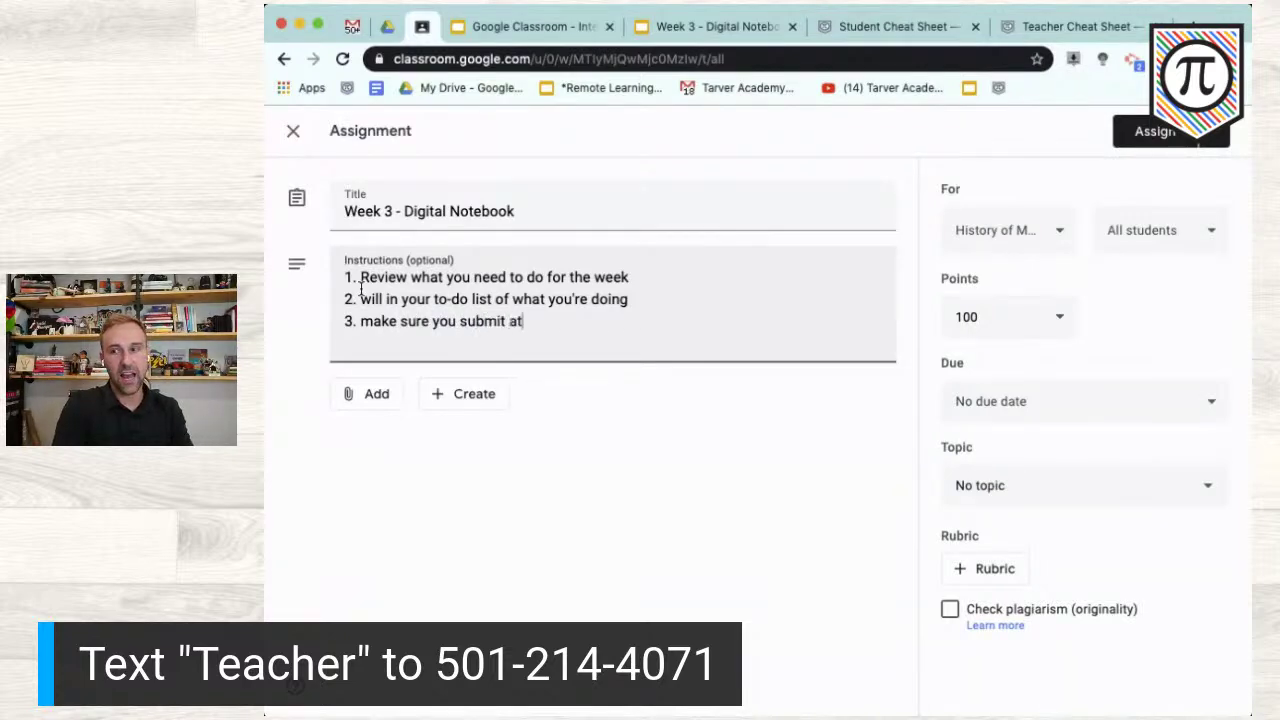
{"action": "type", "text": " the end o"}
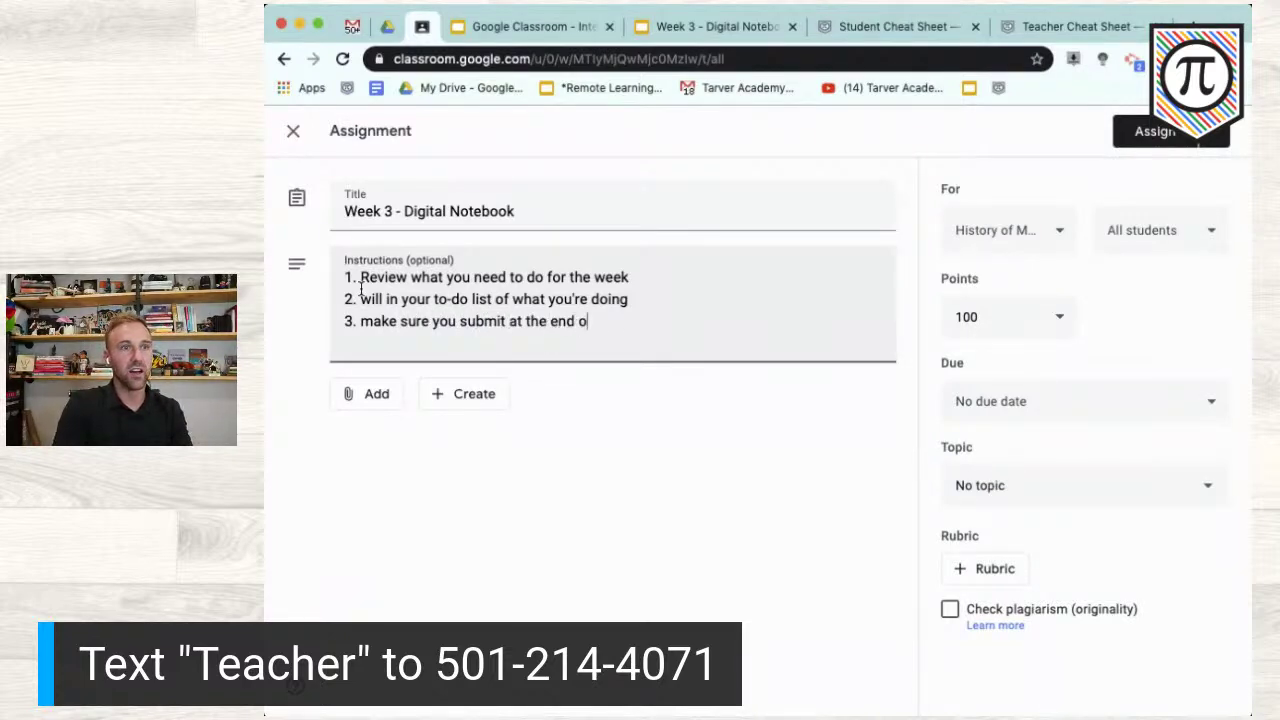
{"action": "type", "text": "f the week."}
{"action": "key", "text": "BackSpace"}
{"action": "left_click", "coordinate": [366, 473]}
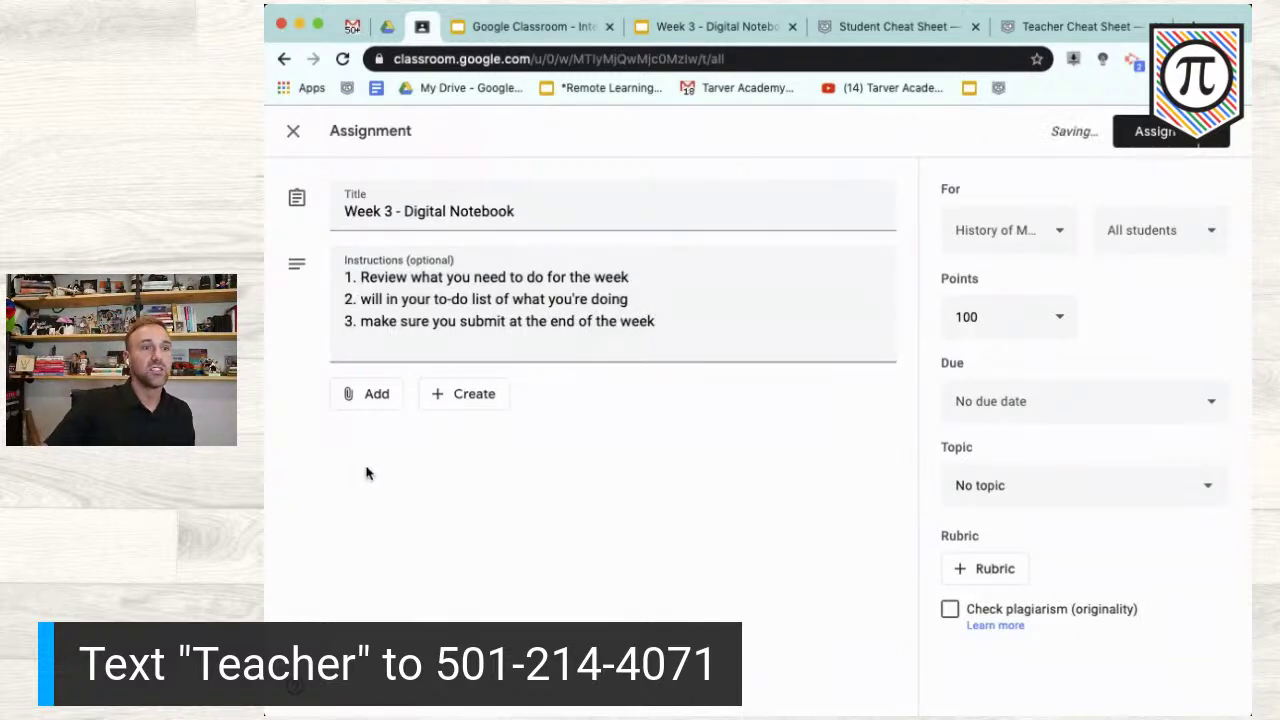
Step: Open the Google Drive attachment picker, then switch to the Week 3 - Digital Notebook - TEMPLATE tab
{"action": "left_click", "coordinate": [366, 393]}
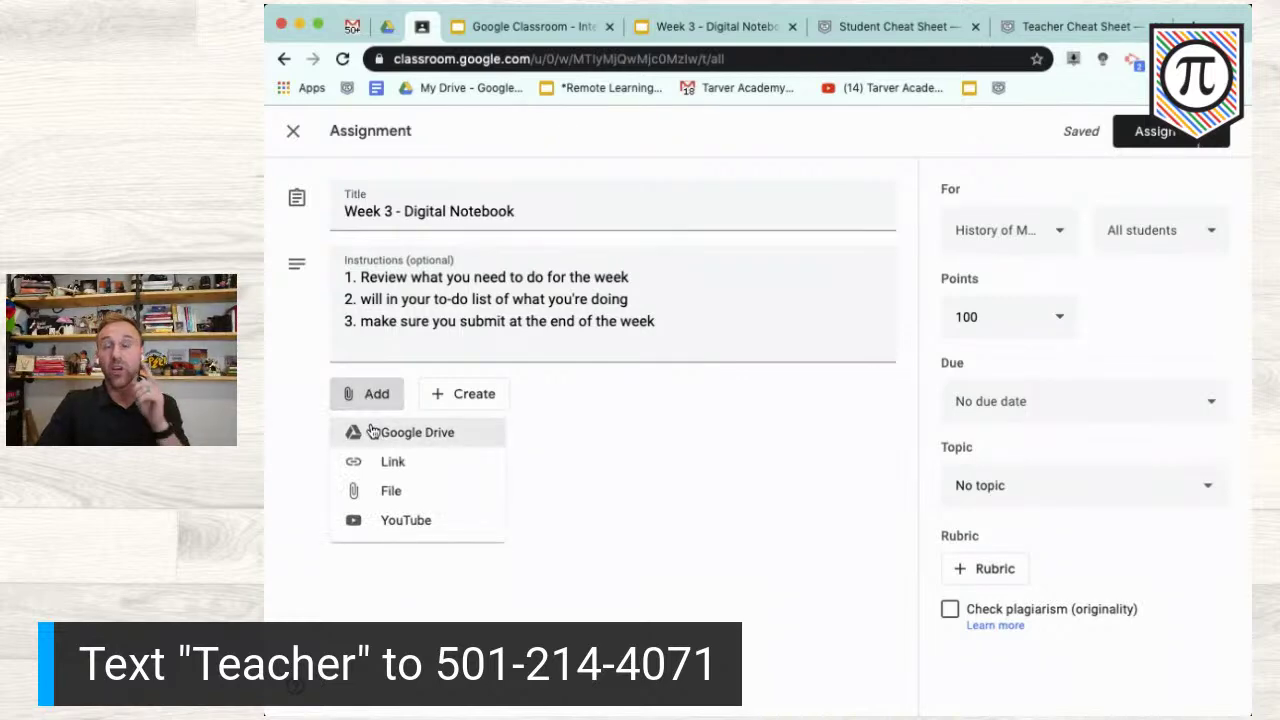
{"action": "left_click", "coordinate": [372, 431]}
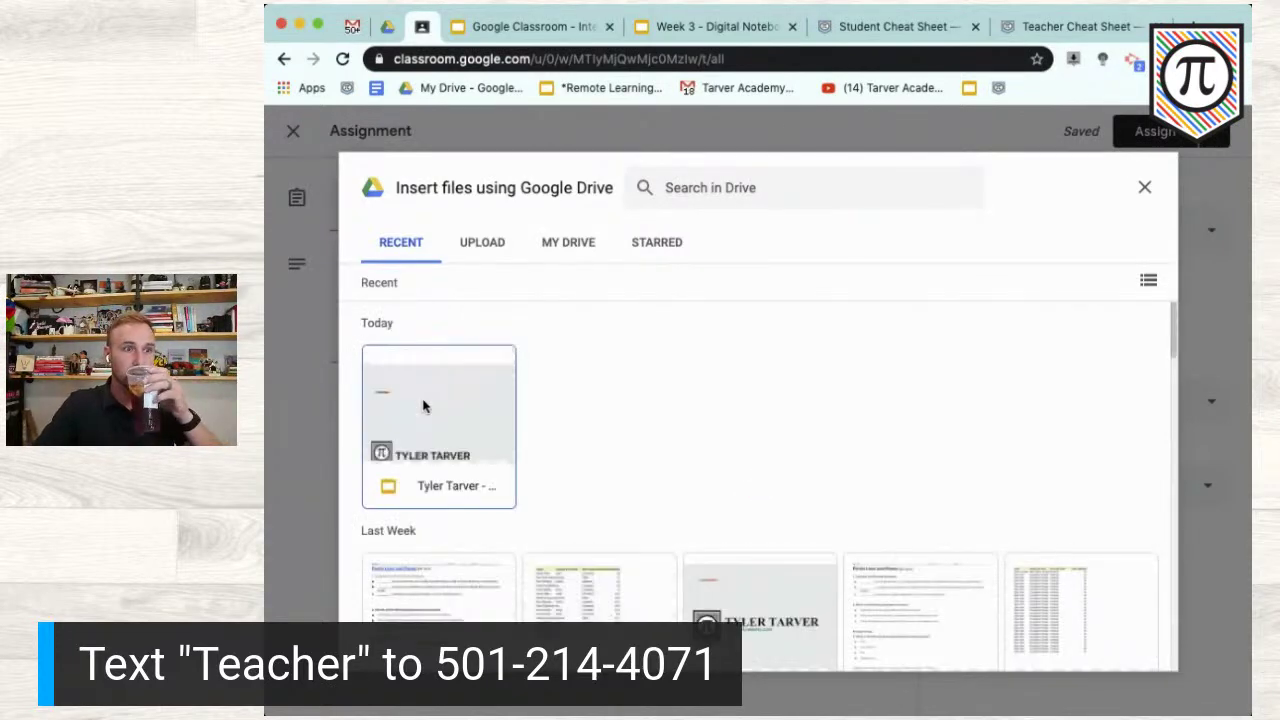
{"action": "scroll", "coordinate": [674, 546], "scroll_direction": "down", "scroll_amount": 3}
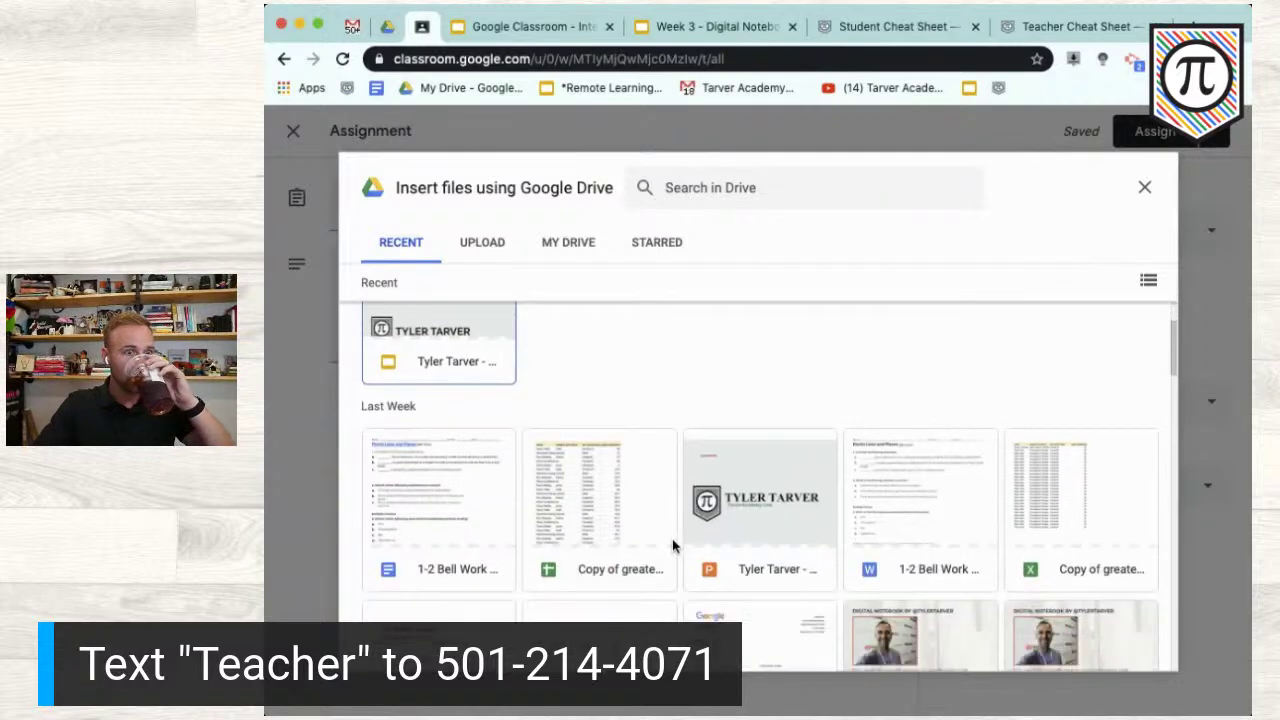
{"action": "scroll", "coordinate": [674, 546], "scroll_direction": "down", "scroll_amount": 1}
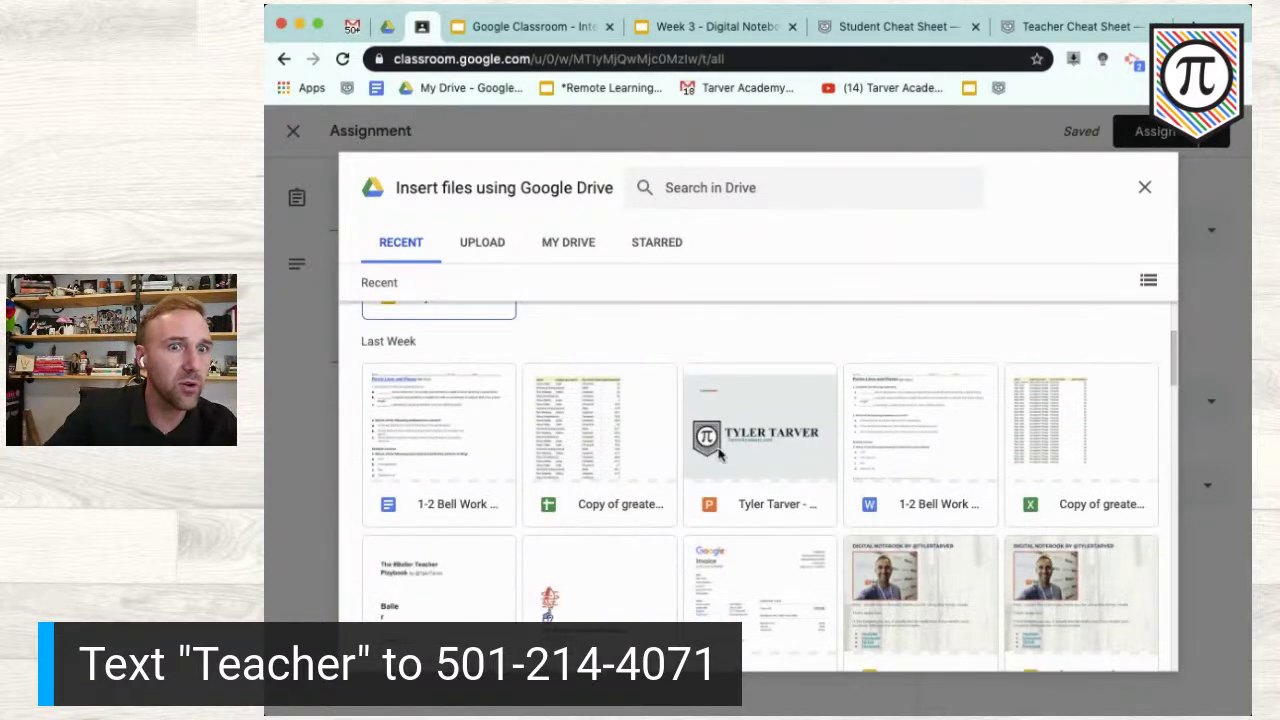
{"action": "scroll", "coordinate": [731, 446], "scroll_direction": "up", "scroll_amount": 4}
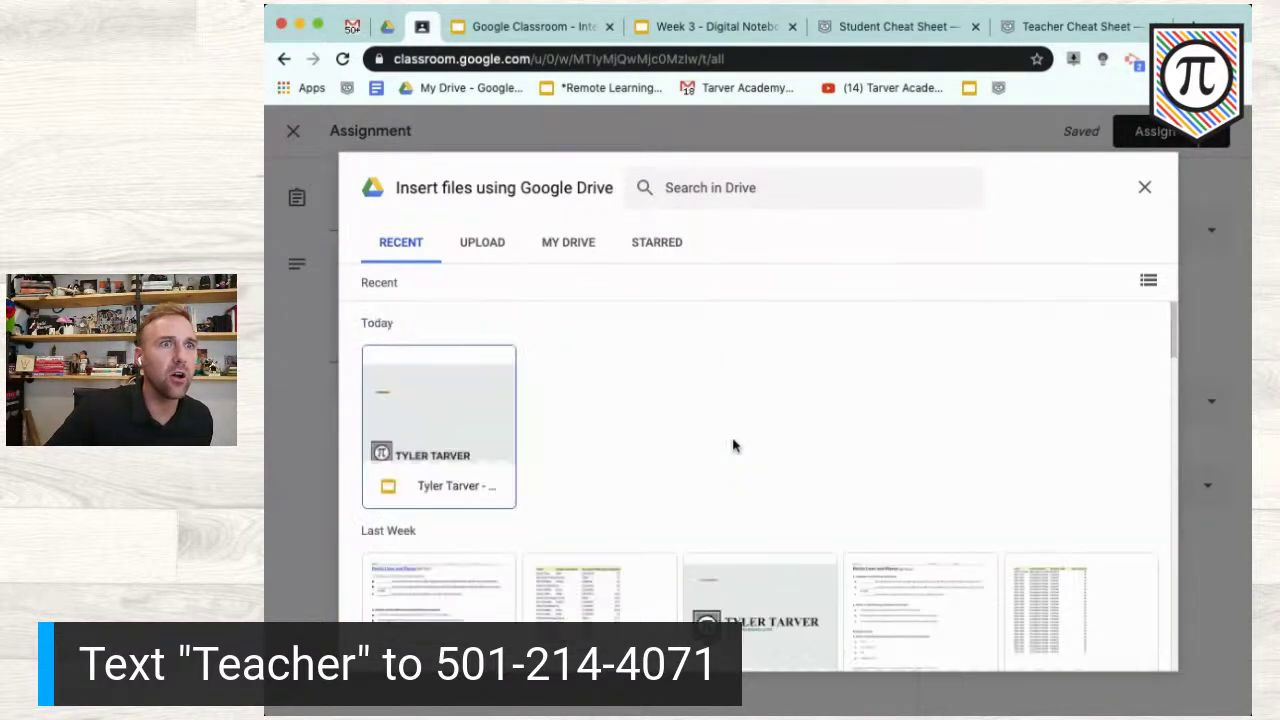
{"action": "left_click", "coordinate": [693, 22]}
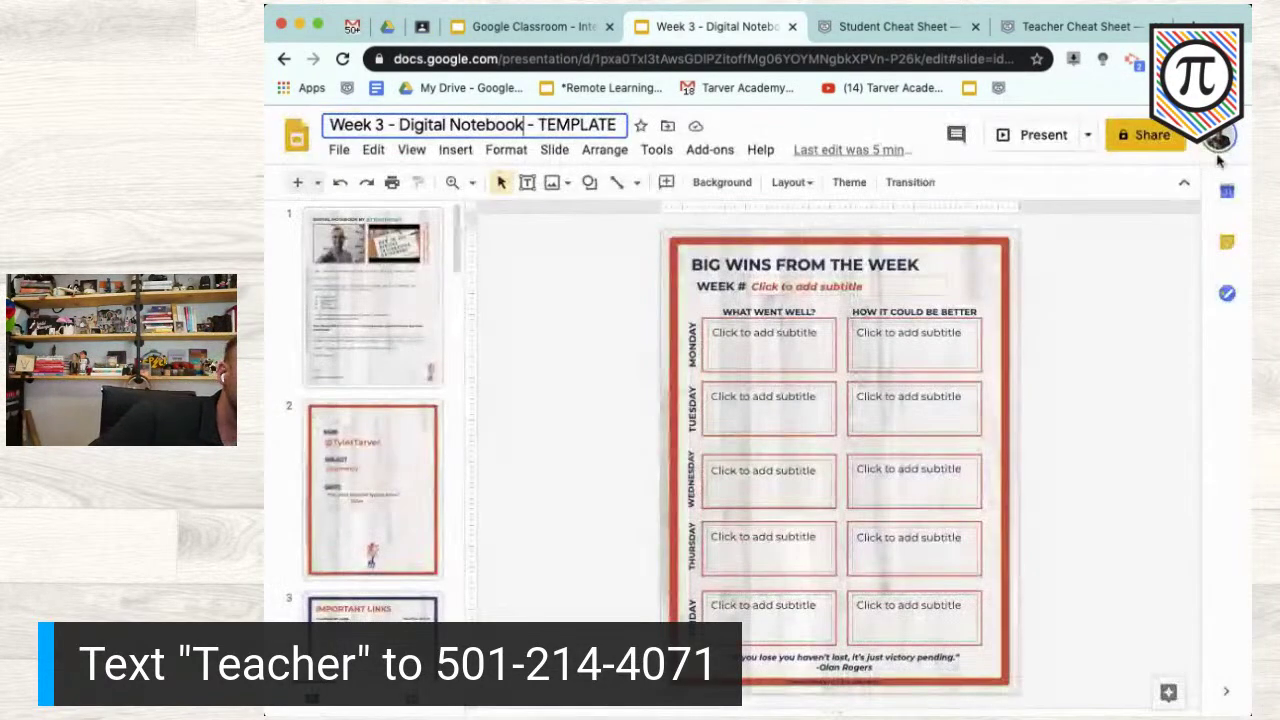
Step: Try opening the deck with the school account, then close the access-denied page
{"action": "left_click", "coordinate": [1218, 145]}
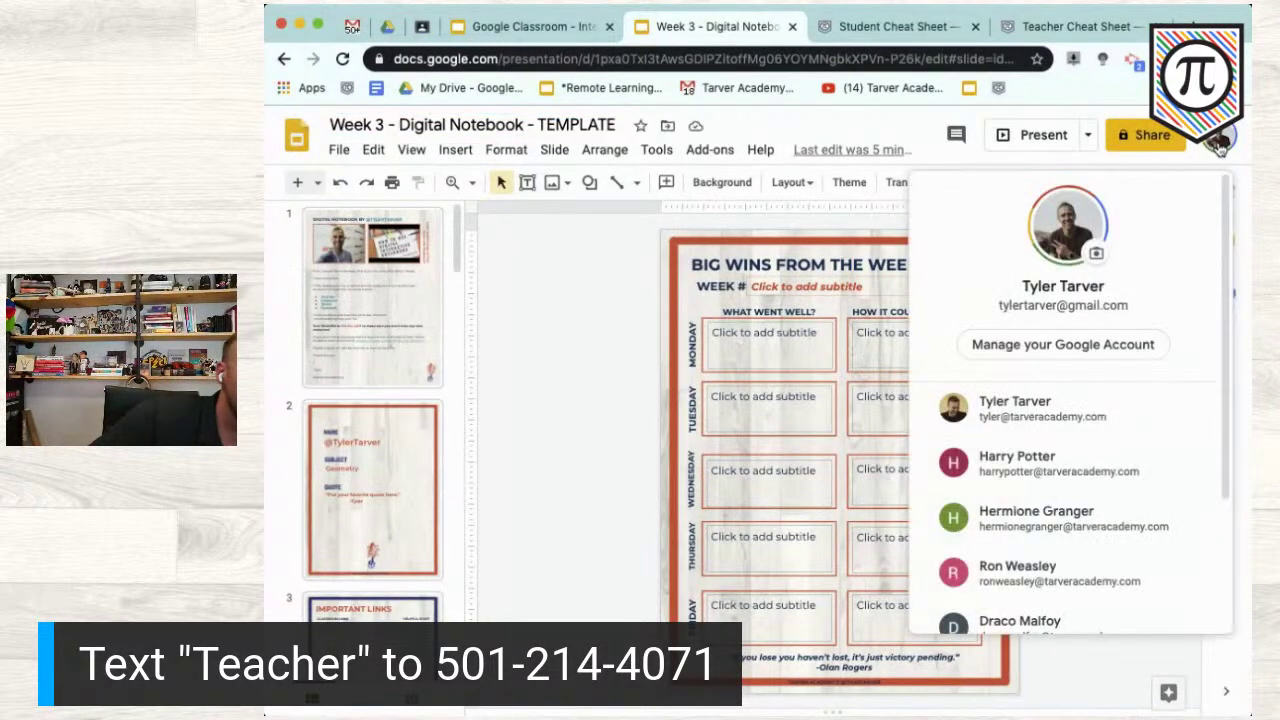
{"action": "left_click", "coordinate": [984, 424]}
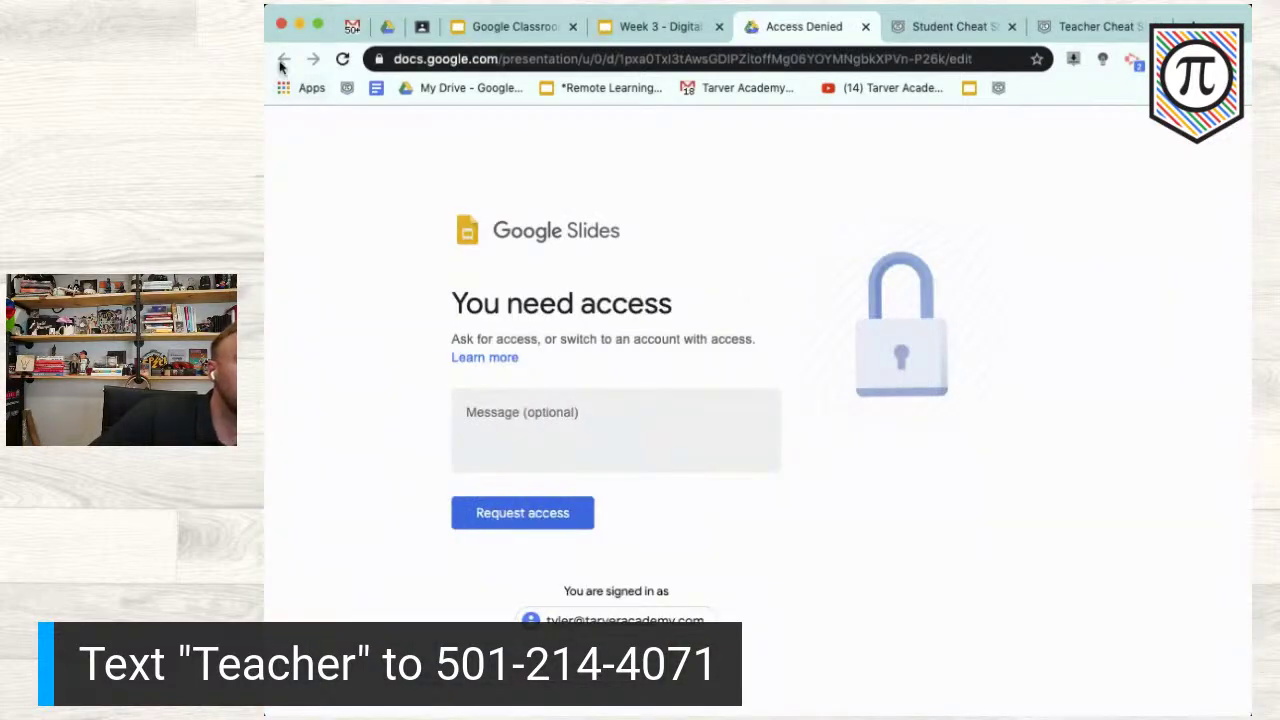
{"action": "left_click", "coordinate": [866, 27]}
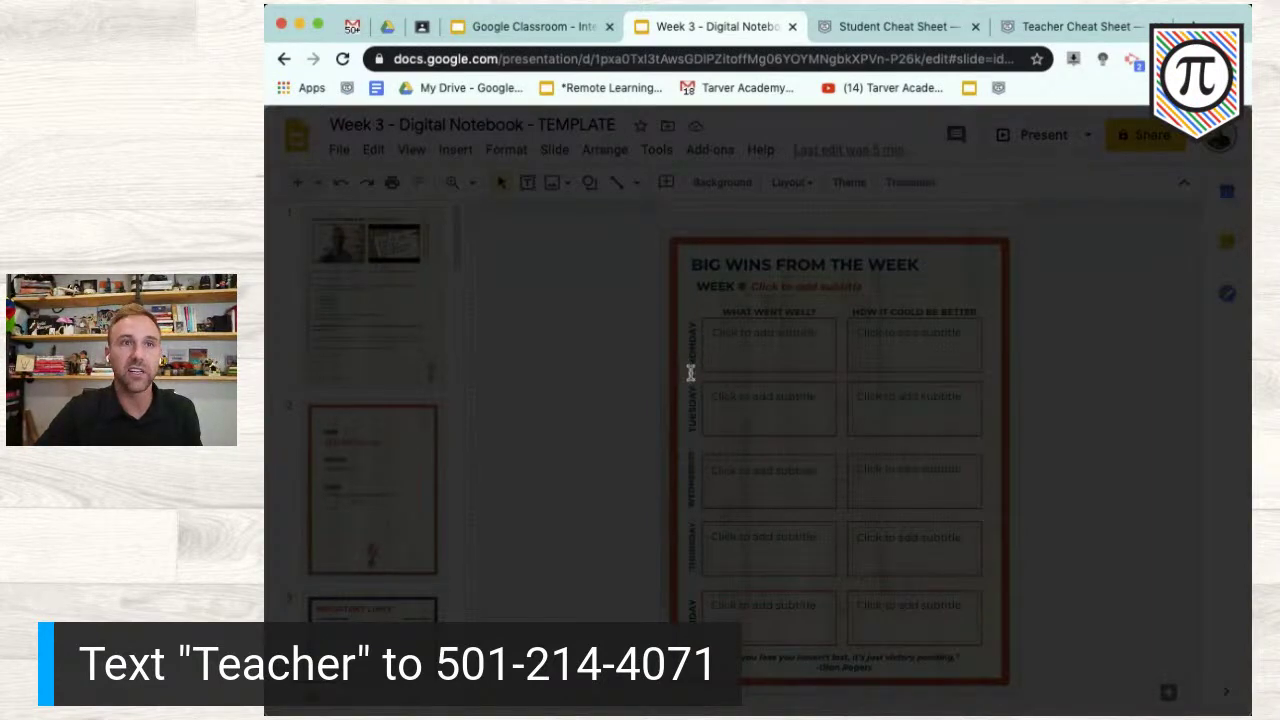
Step: Share the template deck with the school account as Editor and send the invitation
{"action": "type", "text": "tyler@"}
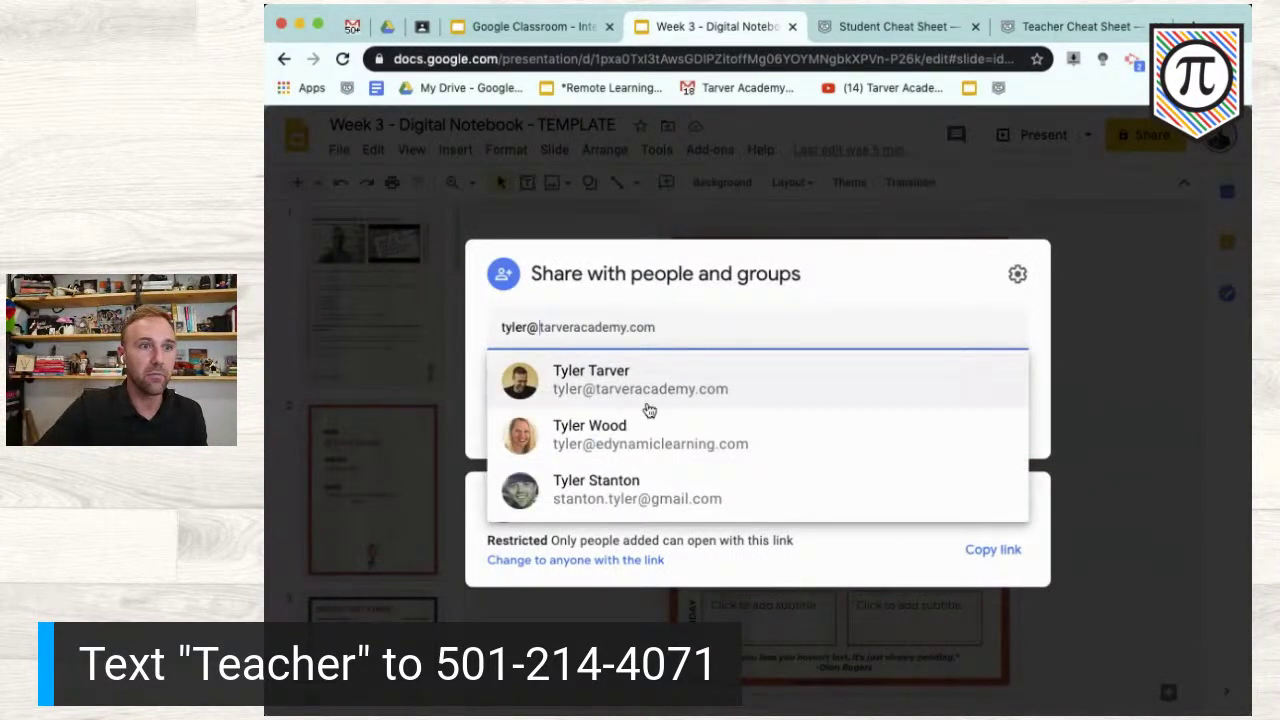
{"action": "left_click", "coordinate": [649, 405]}
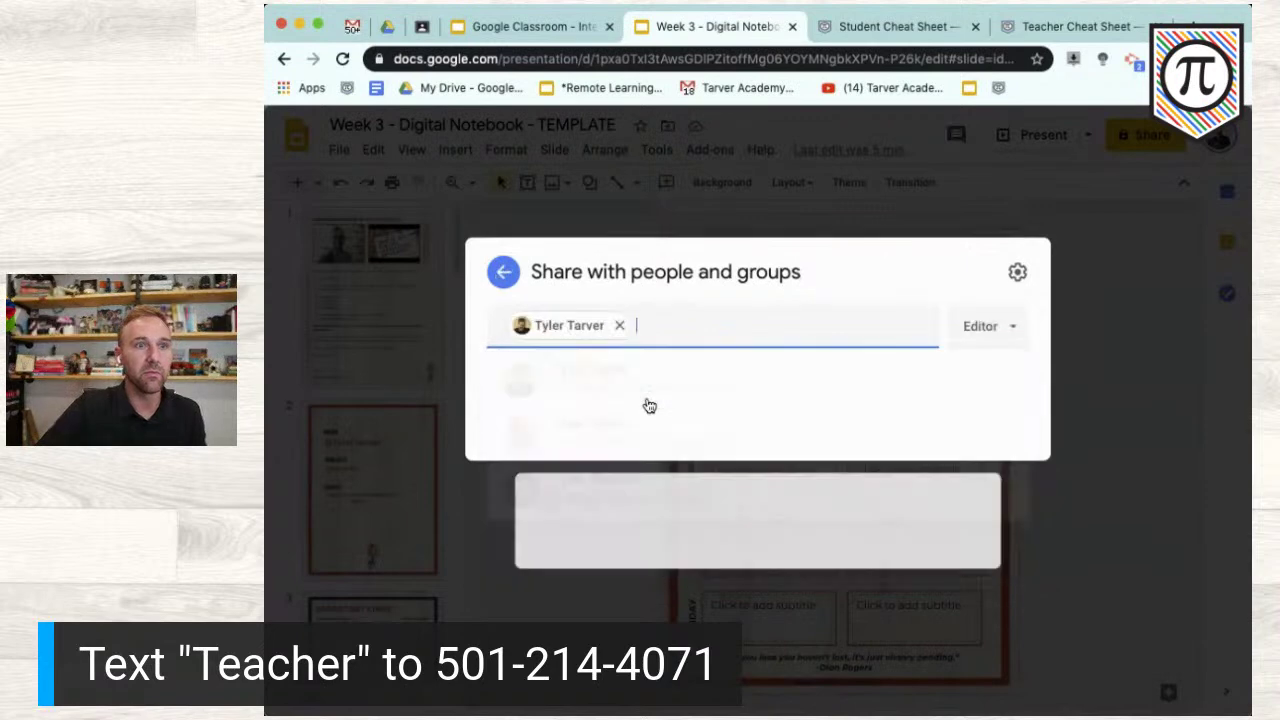
{"action": "left_click", "coordinate": [892, 436]}
{"action": "type", "text": "asdfasdfsdfasdf"}
{"action": "left_click", "coordinate": [978, 565]}
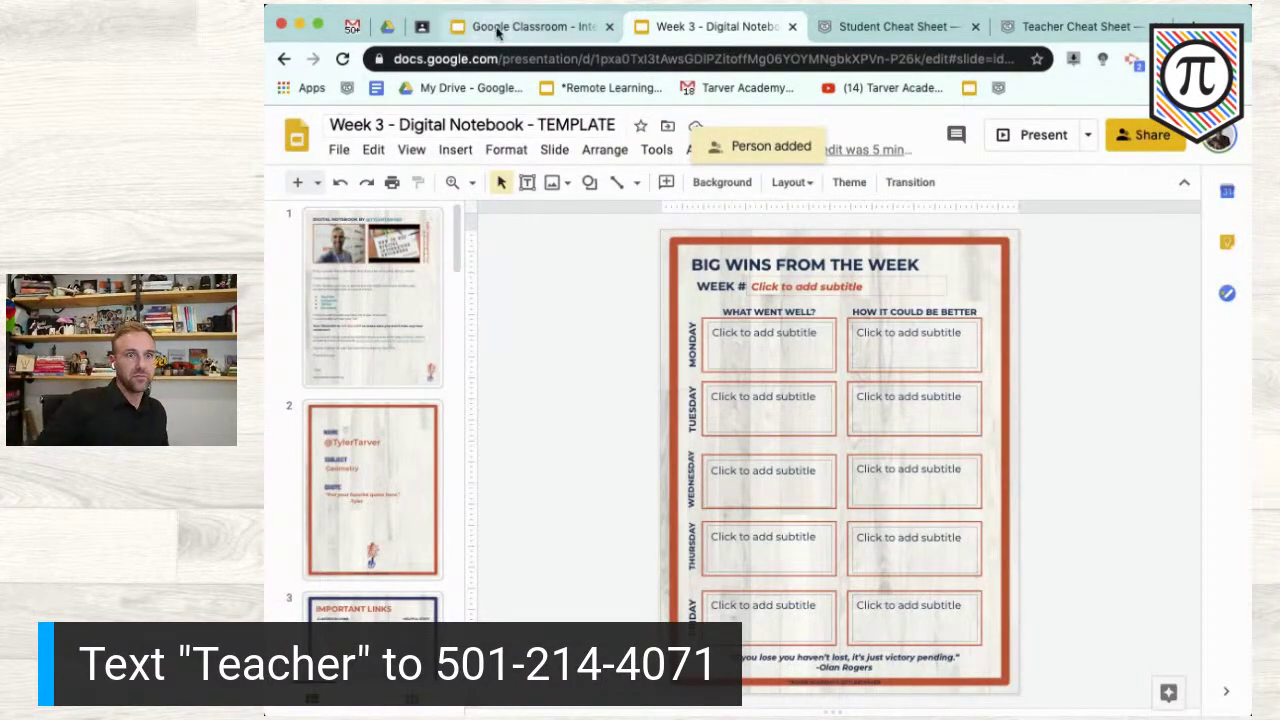
{"action": "left_click", "coordinate": [497, 33]}
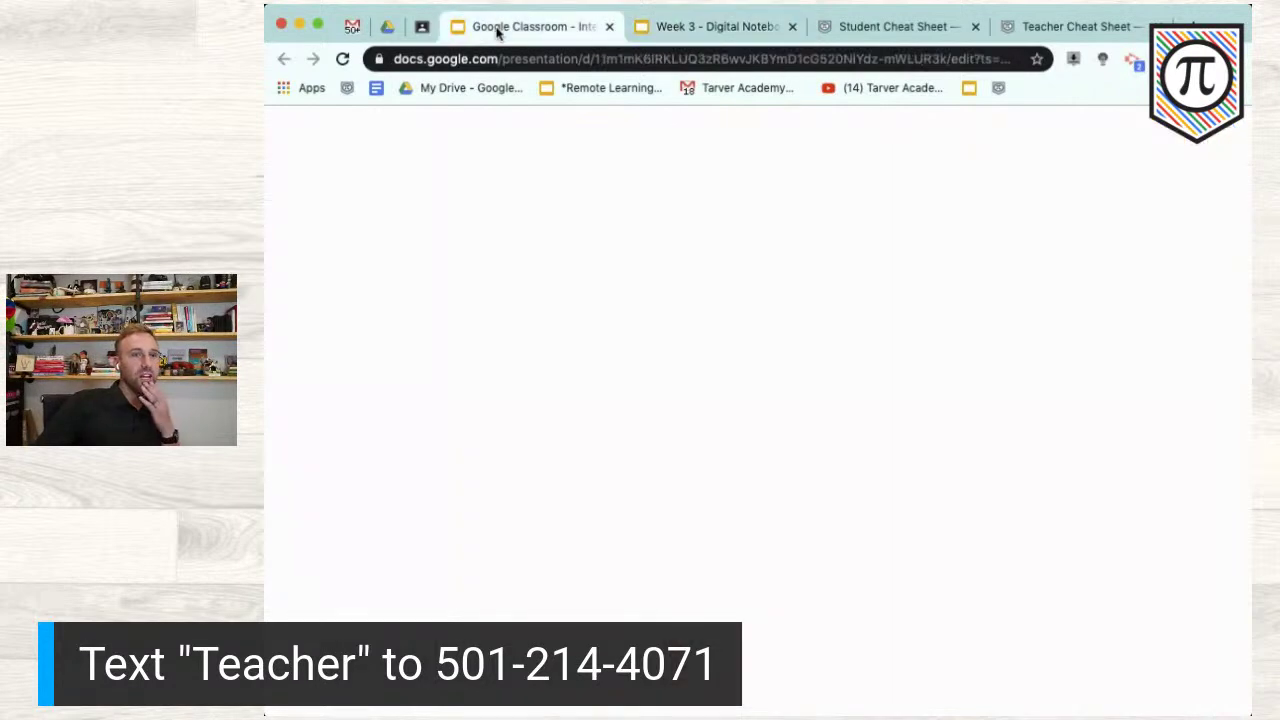
Step: Search Drive for 'week 3' and insert the Week 3 - Digital Notebook Slides file
{"action": "key", "text": "ctrl+Tab"}
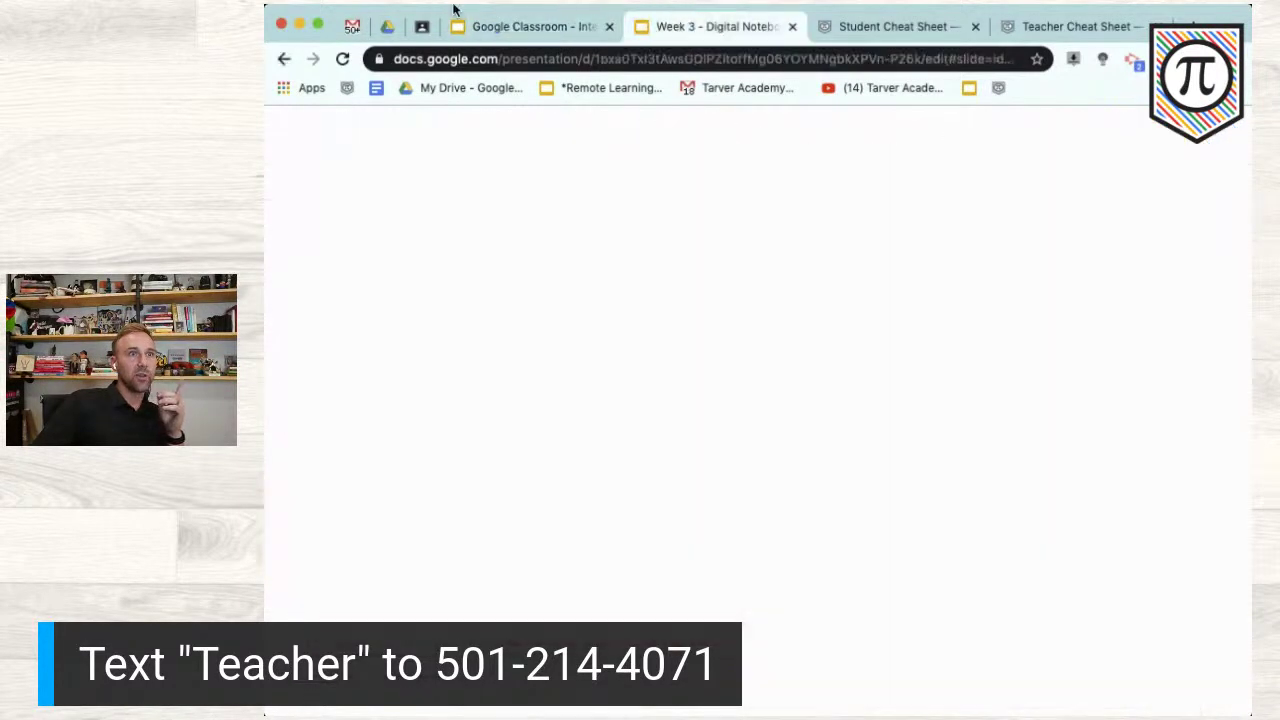
{"action": "key", "text": "ctrl+shift+Tab"}
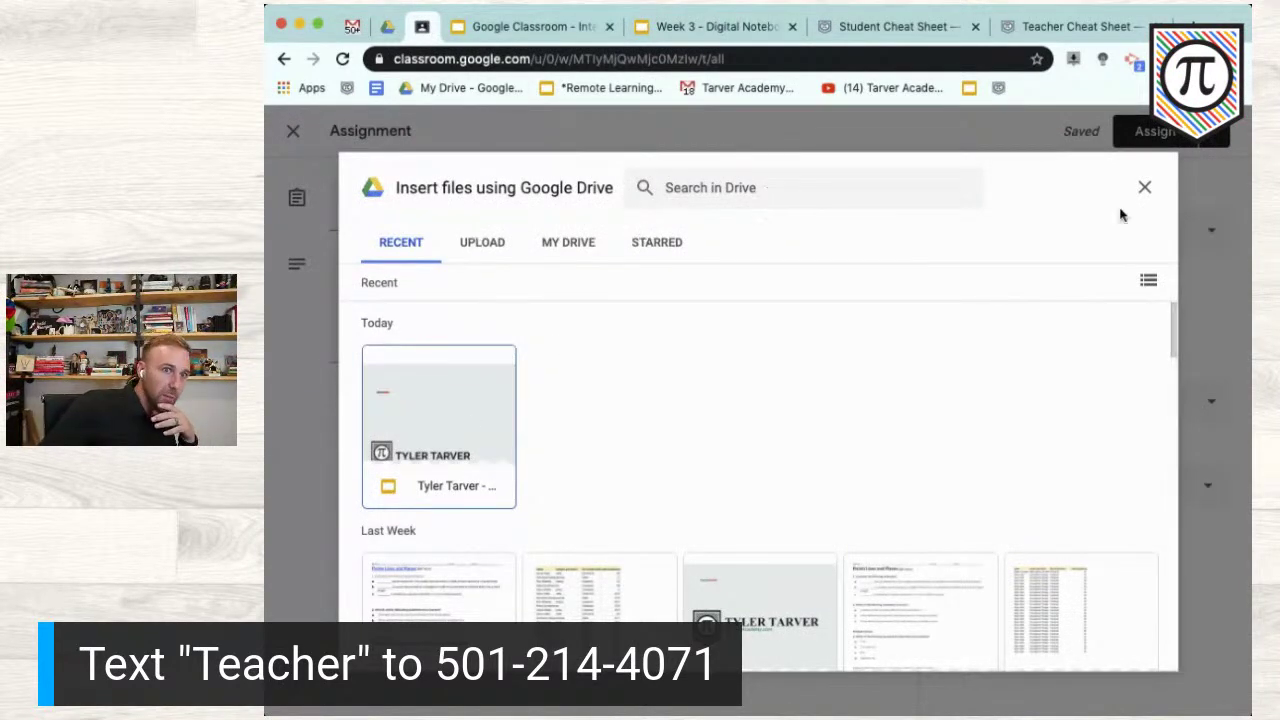
{"action": "left_click", "coordinate": [801, 178]}
{"action": "type", "text": "wek 3"}
{"action": "key", "text": "Return"}
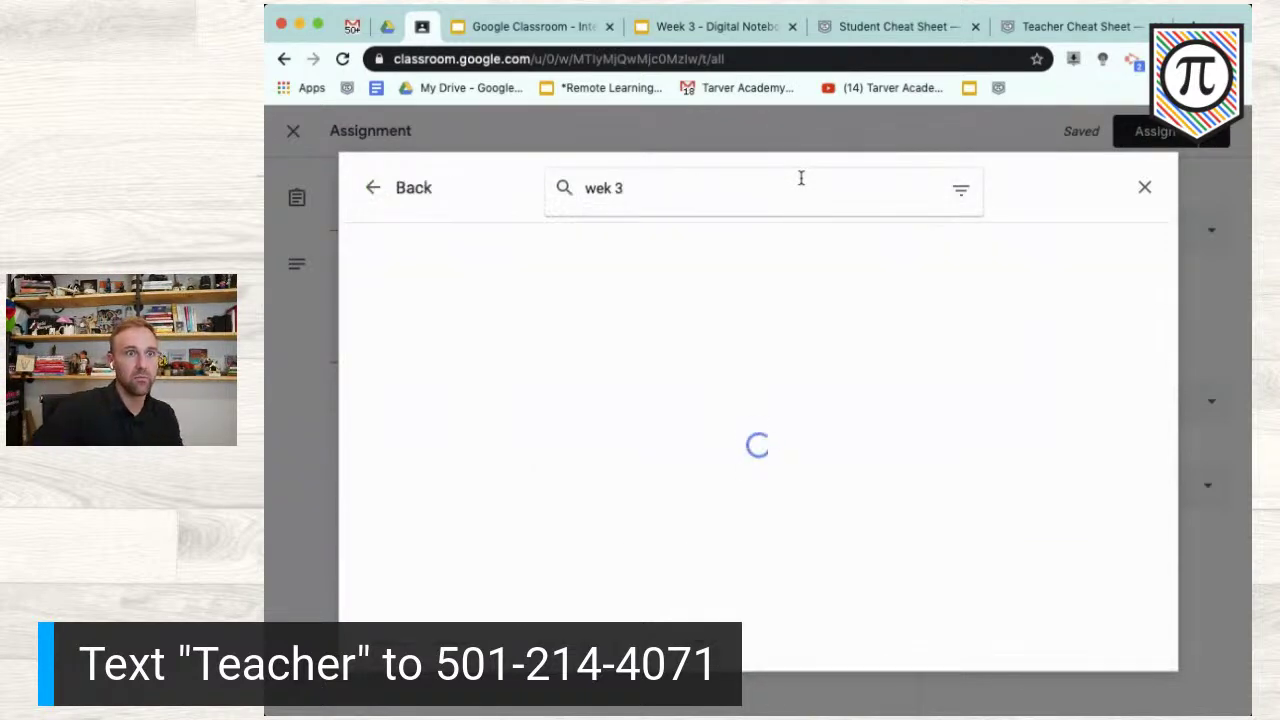
{"action": "left_click", "coordinate": [604, 188]}
{"action": "type", "text": "e"}
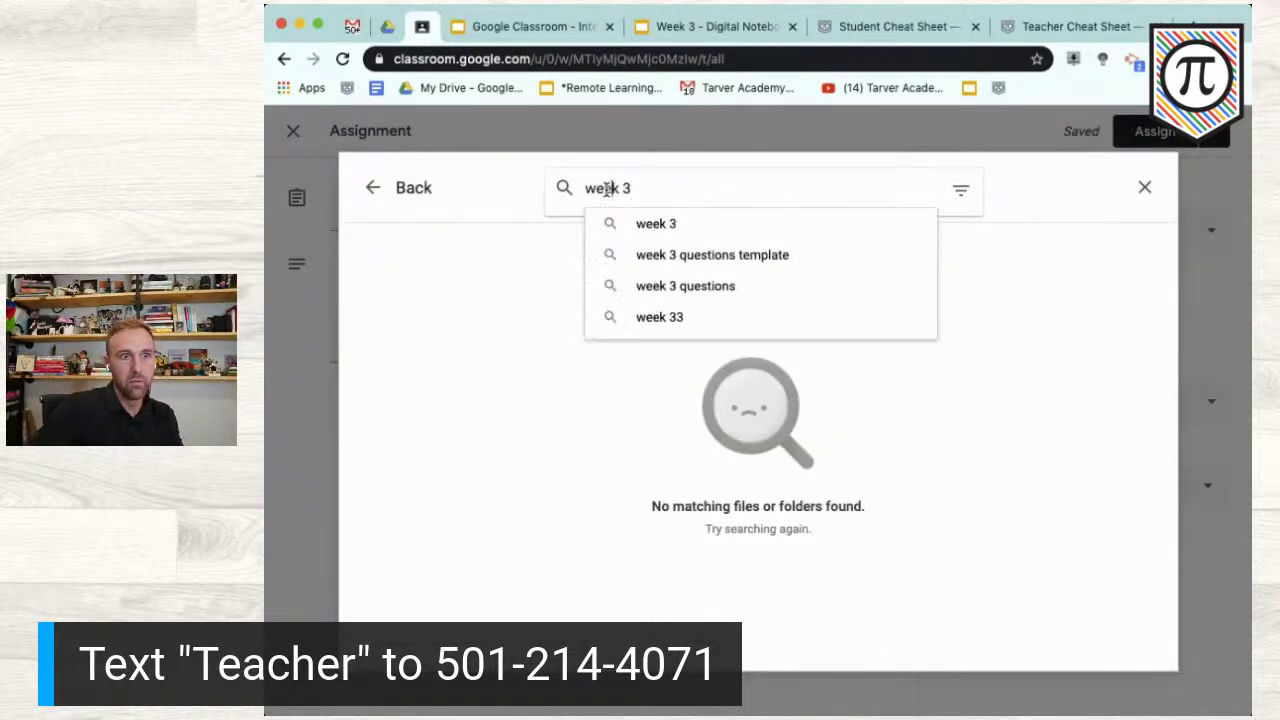
{"action": "key", "text": "Return"}
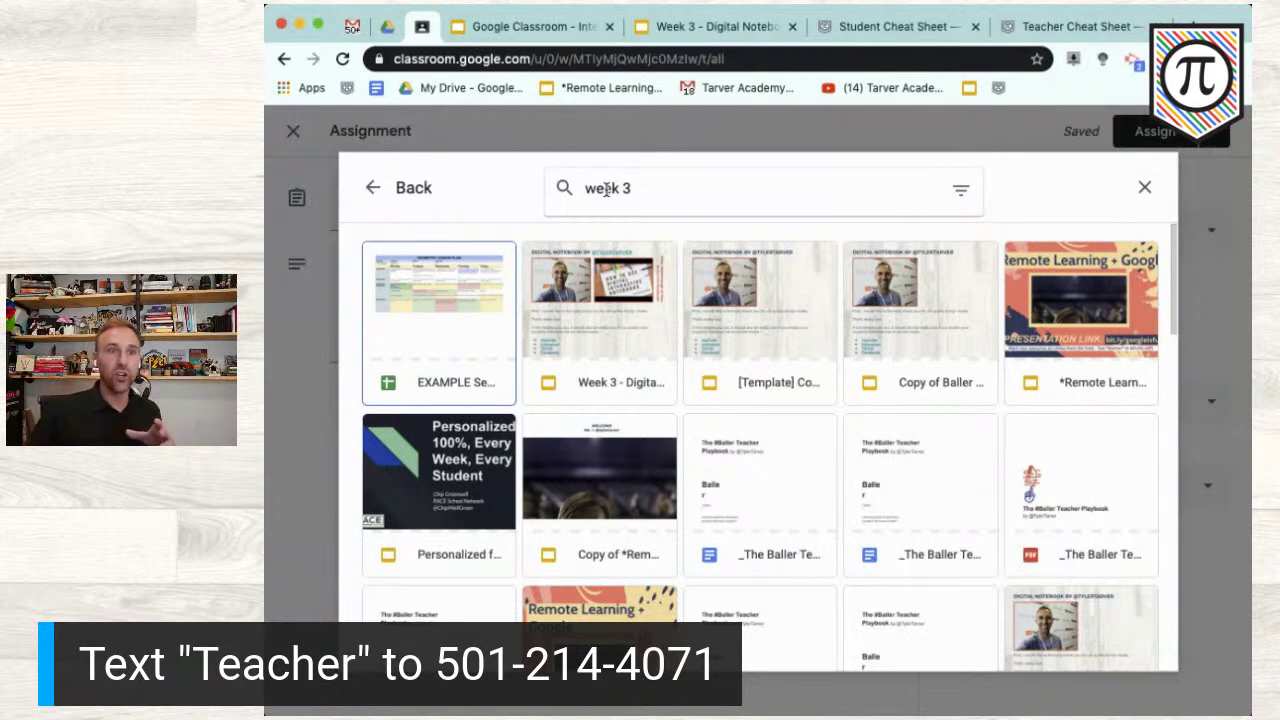
{"action": "left_click", "coordinate": [651, 334]}
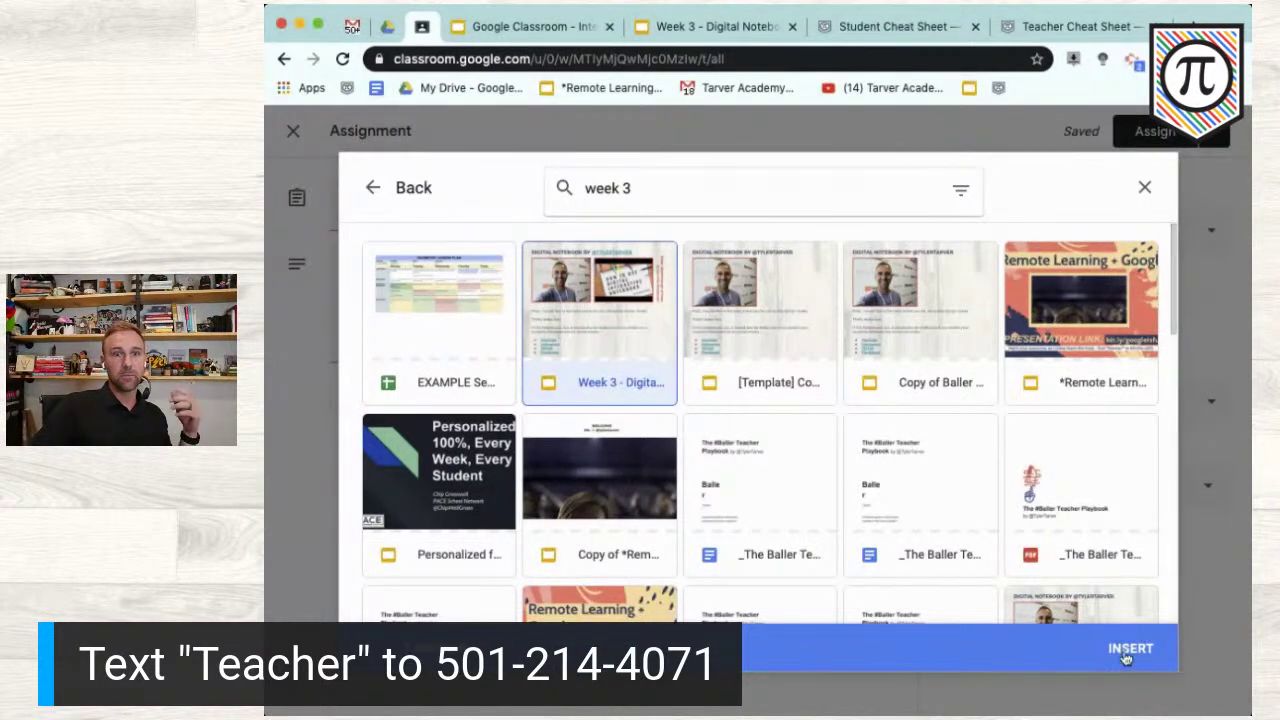
{"action": "left_click", "coordinate": [1126, 655]}
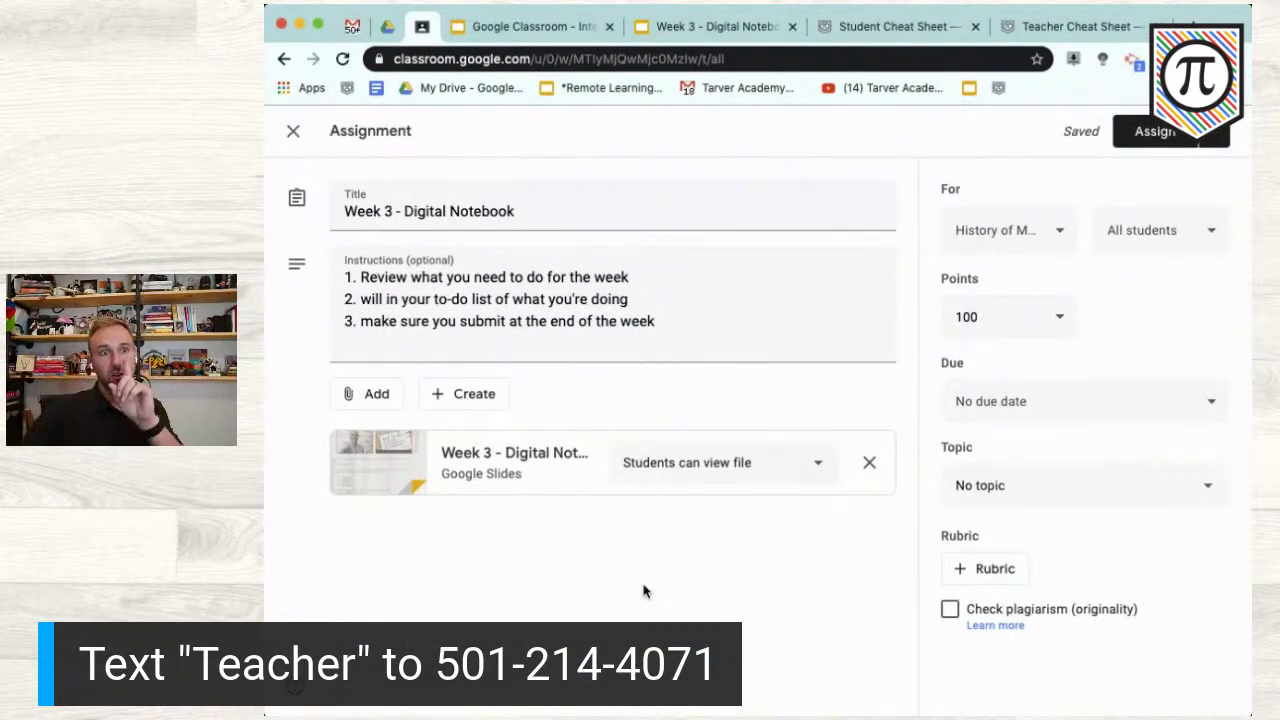
Step: Change the attached notebook's access from 'Students can view file' to 'Make a copy for each student'
{"action": "scroll", "coordinate": [598, 488], "scroll_direction": "up", "scroll_amount": 5, "text": "ctrl"}
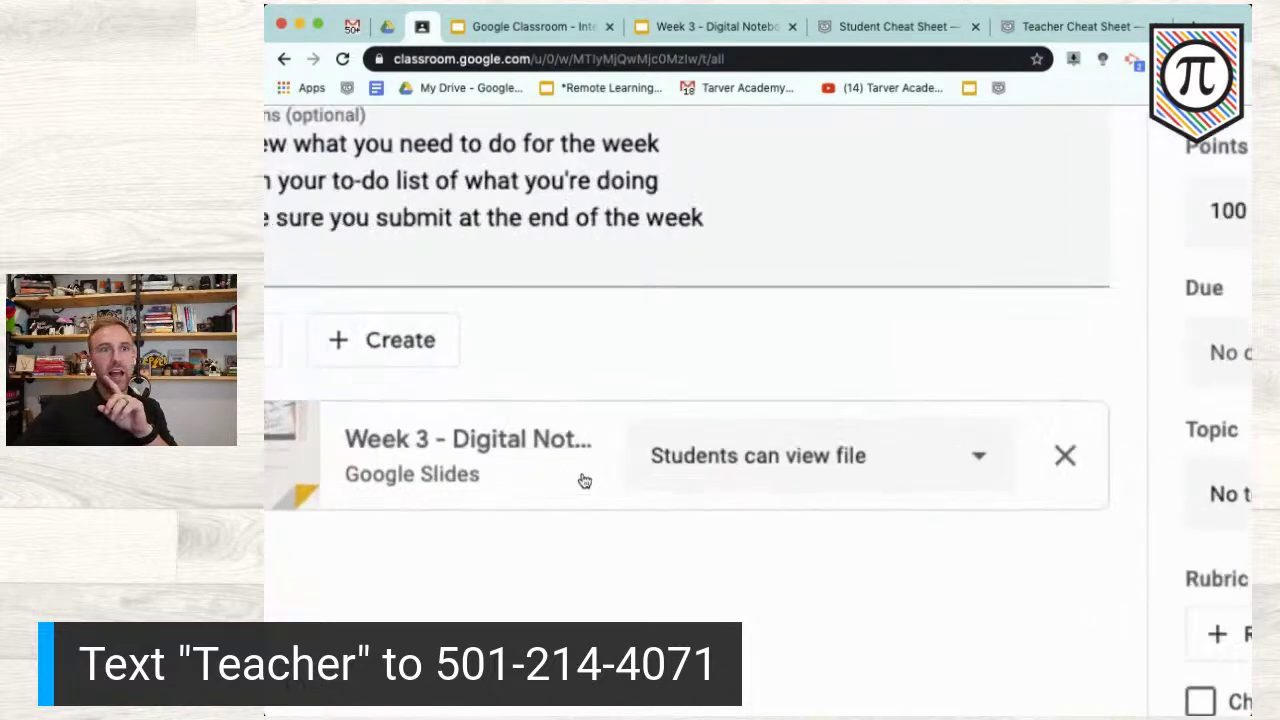
{"action": "scroll", "coordinate": [581, 478], "scroll_direction": "down", "scroll_amount": 1, "text": "ctrl"}
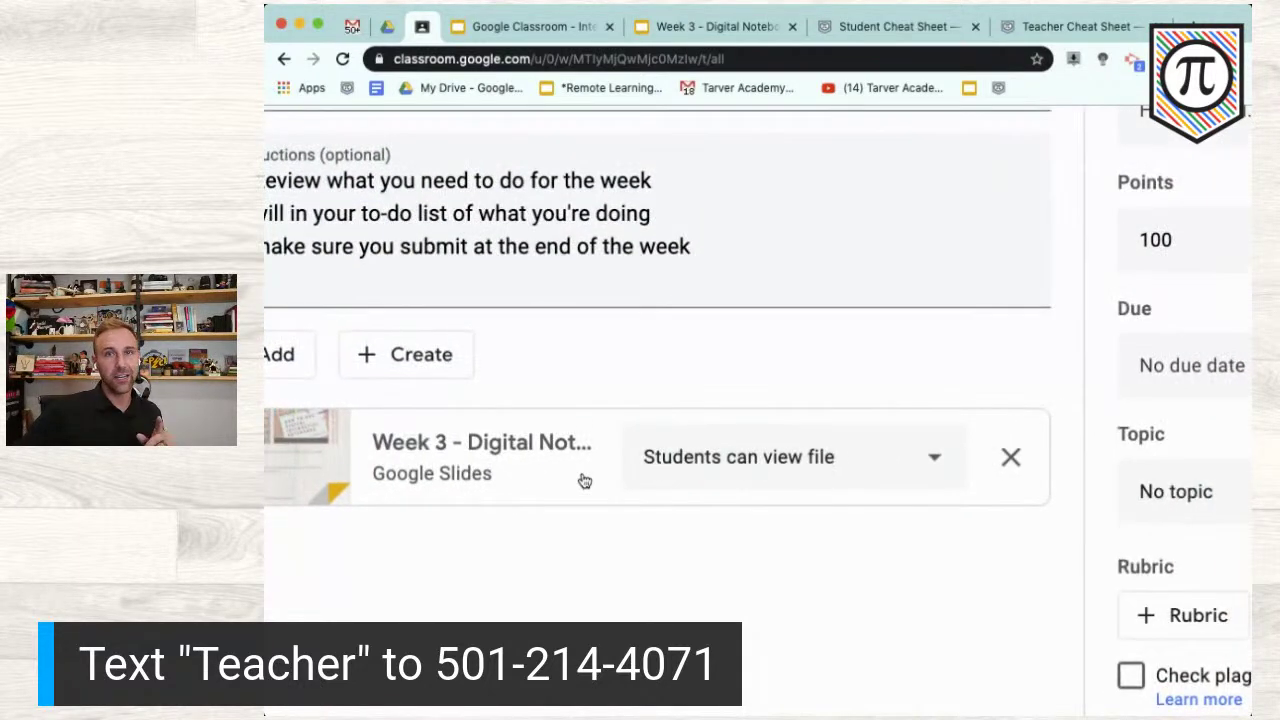
{"action": "left_click", "coordinate": [781, 462]}
{"action": "left_click", "coordinate": [770, 468]}
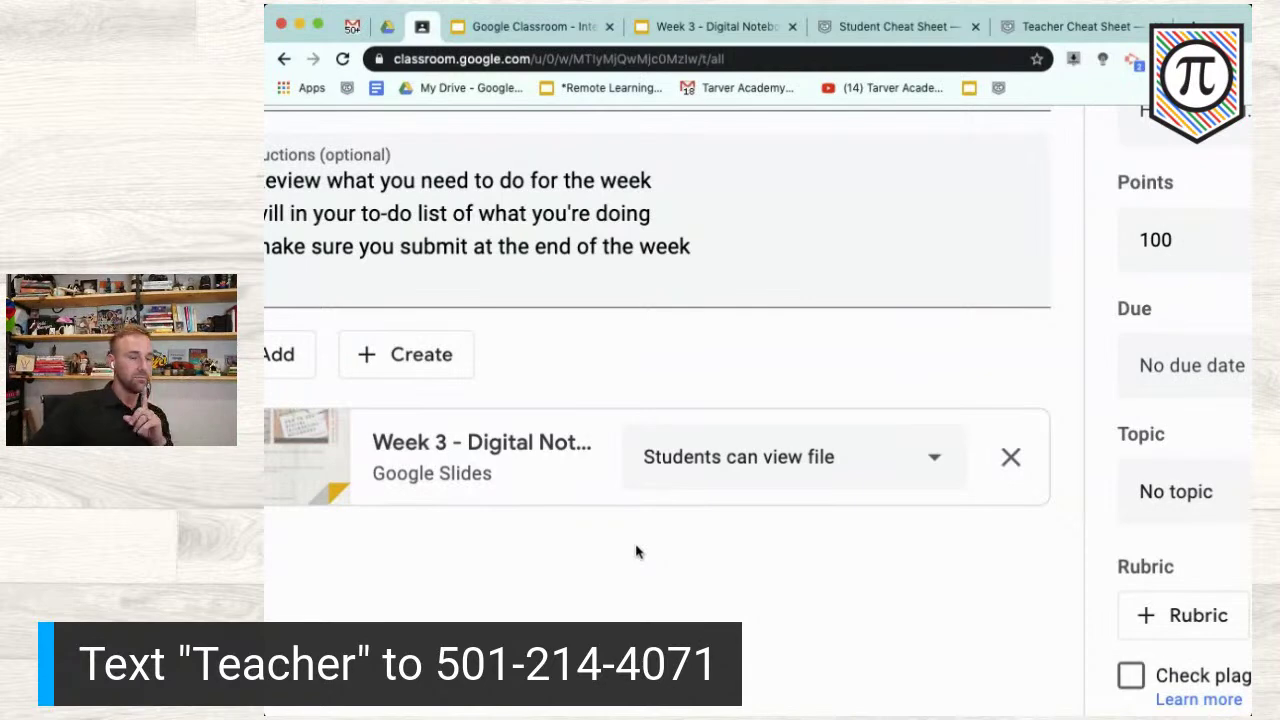
{"action": "left_click", "coordinate": [710, 458]}
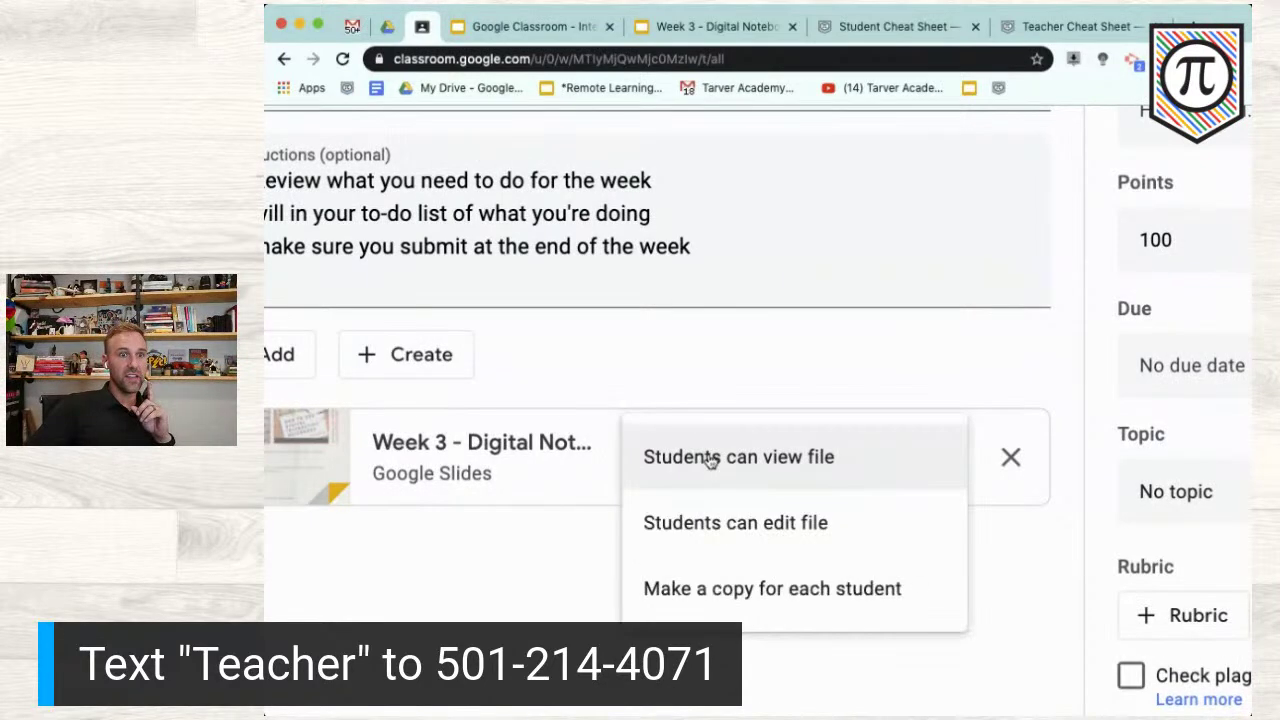
{"action": "left_click", "coordinate": [722, 588]}
{"action": "key", "text": "super+minus"}
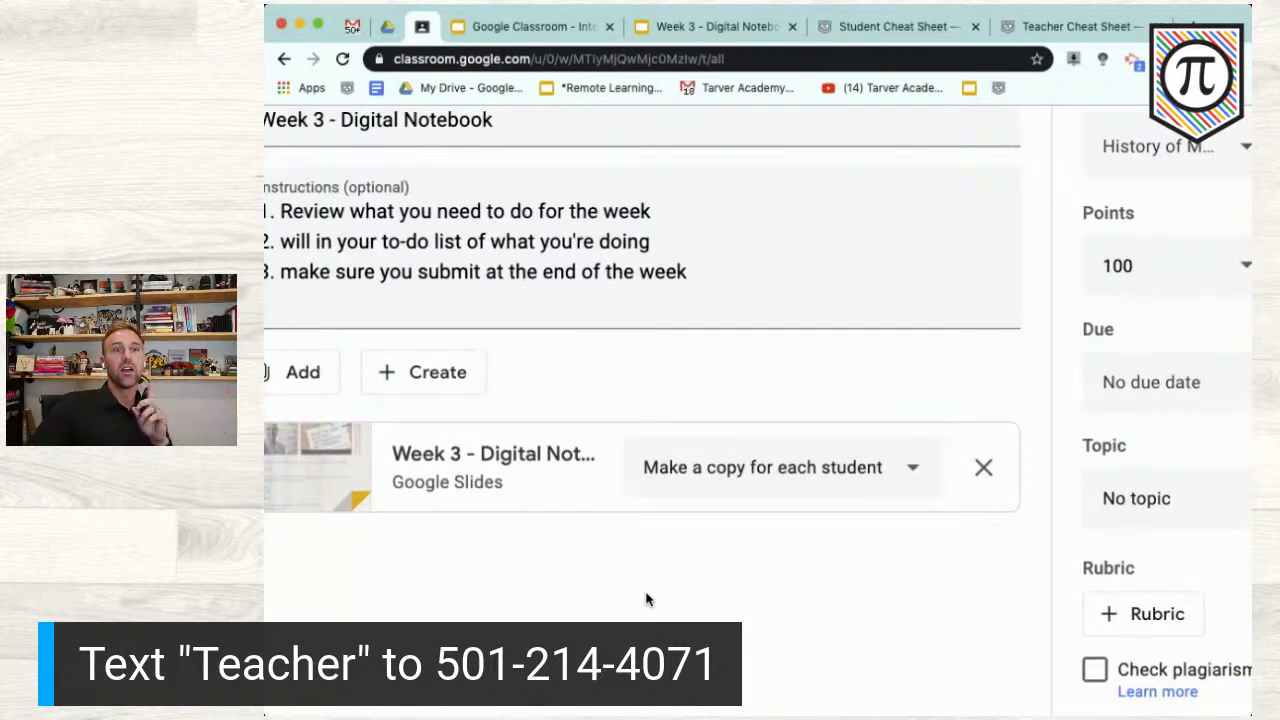
{"action": "scroll", "coordinate": [645, 599], "scroll_direction": "down", "scroll_amount": 3}
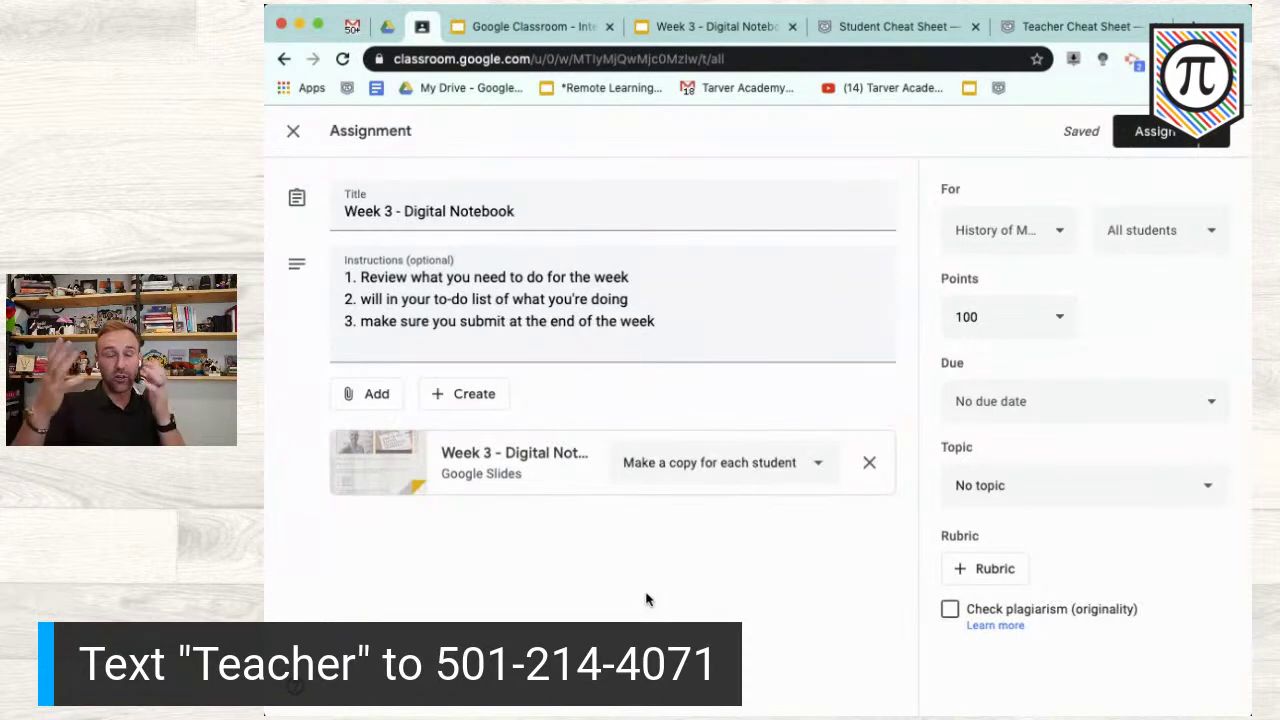
Step: Create a new topic 'Digital Weekly Notebooks' for the assignment
{"action": "left_click", "coordinate": [1049, 490]}
{"action": "left_click", "coordinate": [1012, 430]}
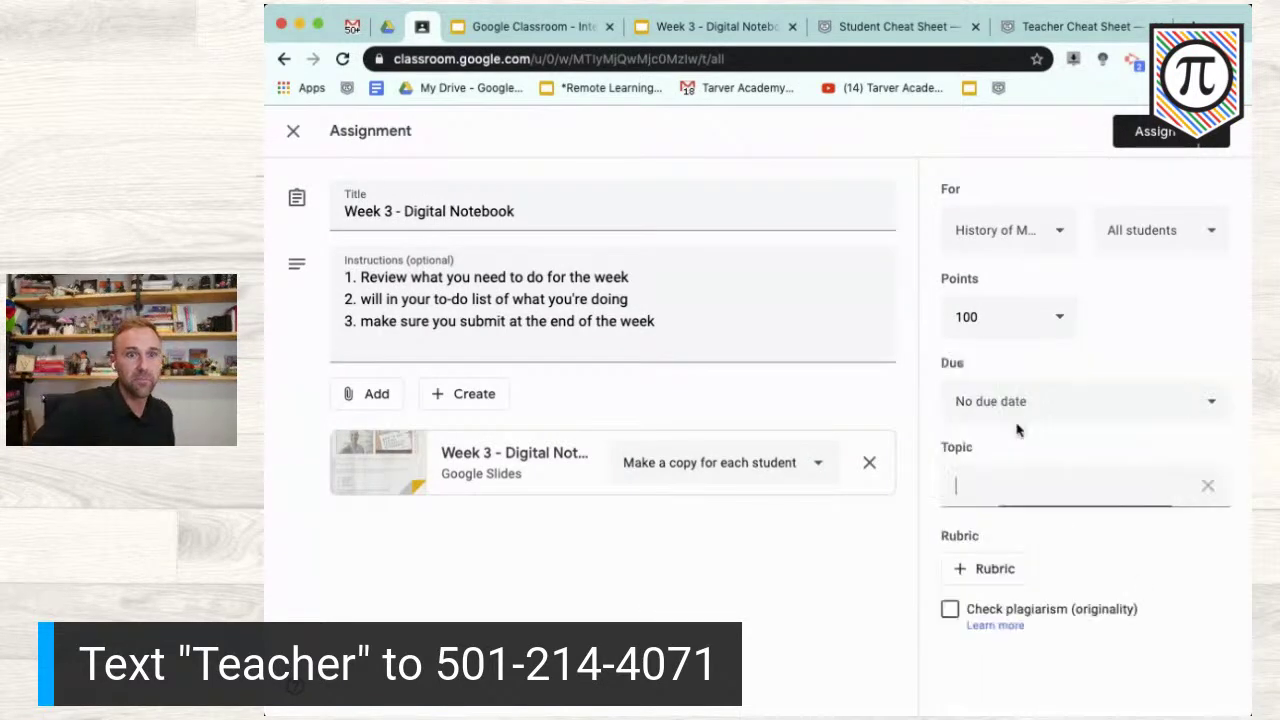
{"action": "type", "text": "Digital"}
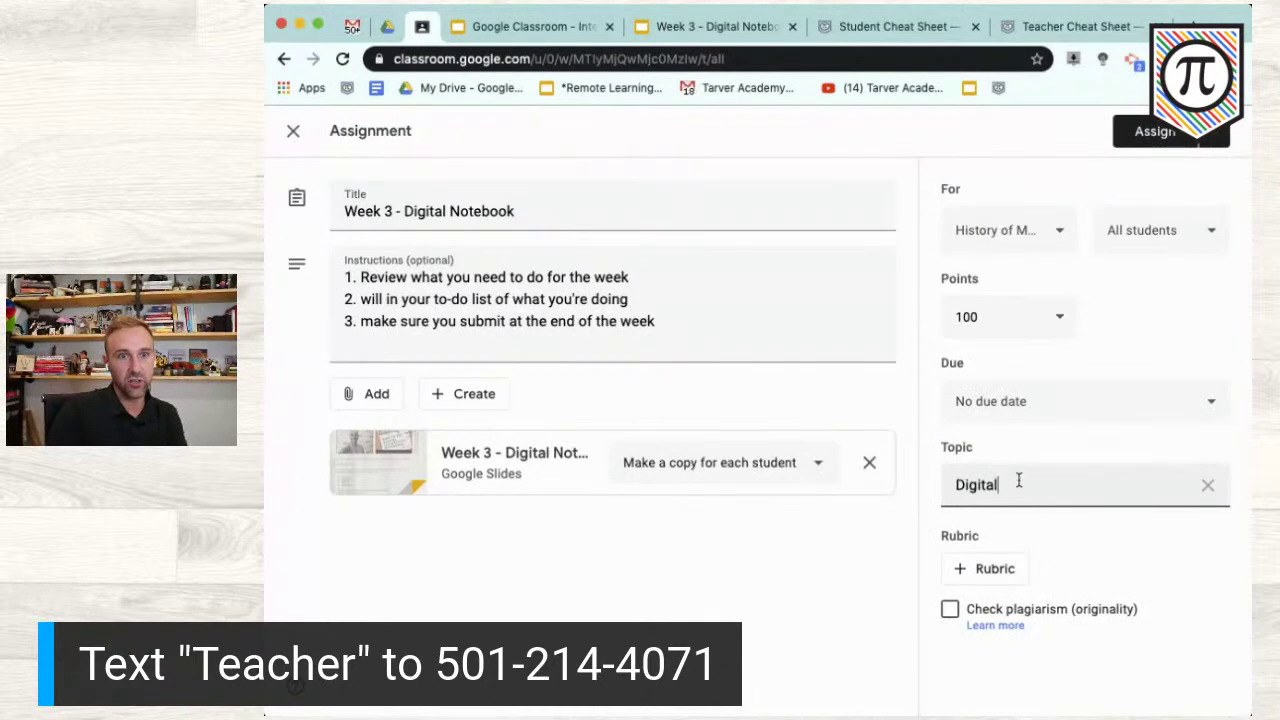
{"action": "type", "text": " Weekly Notebooks"}
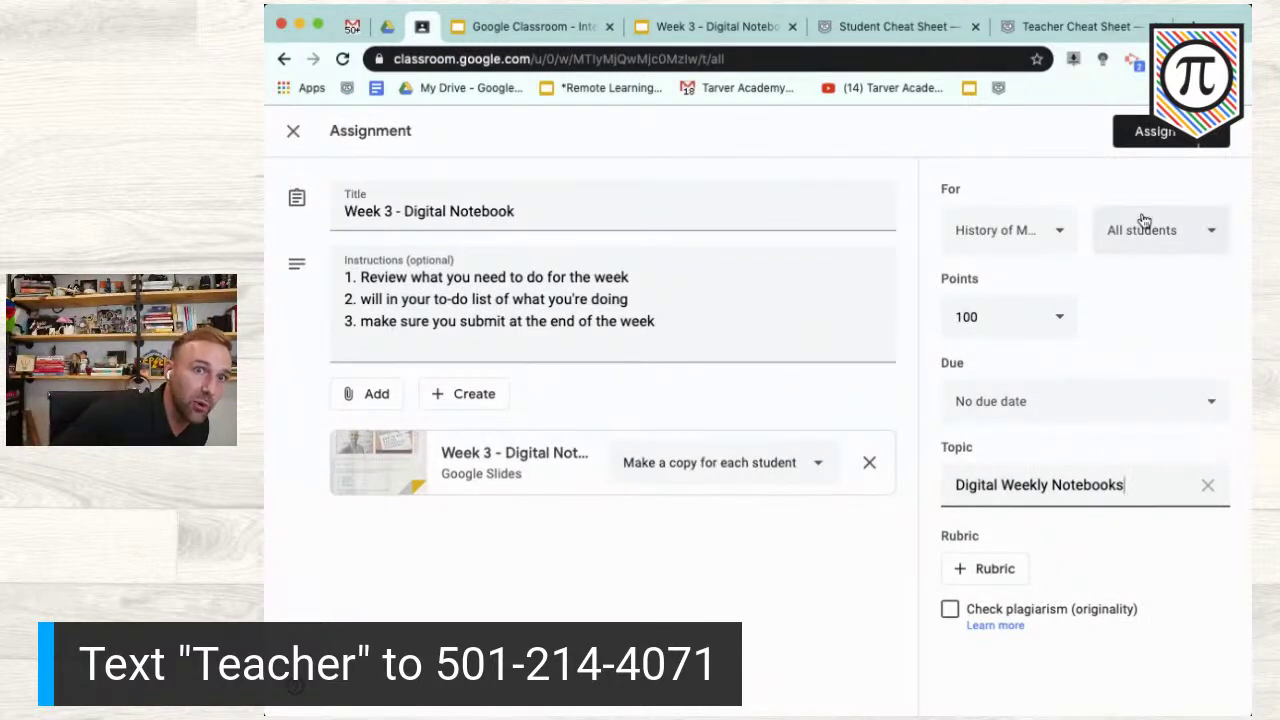
Step: Set the due date to Fri, Sep 18, 2020 and assign it to the class
{"action": "left_click", "coordinate": [1196, 406]}
{"action": "left_click", "coordinate": [1134, 473]}
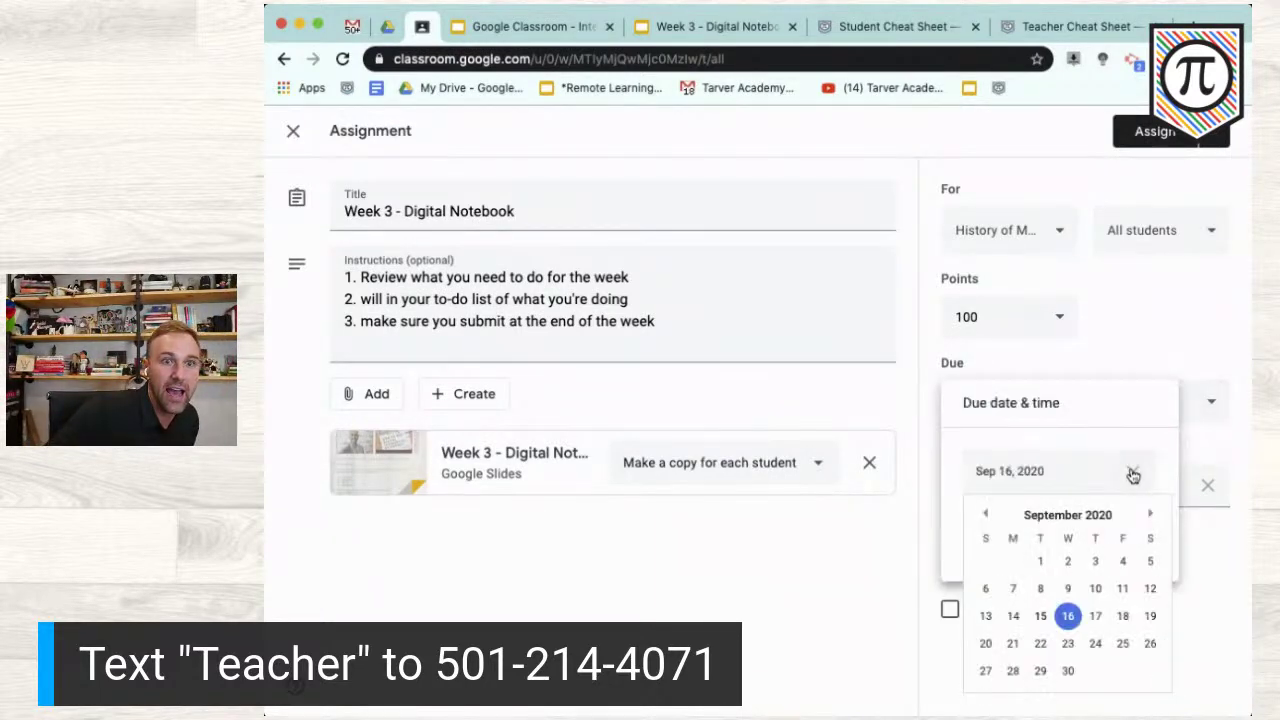
{"action": "left_click", "coordinate": [1123, 612]}
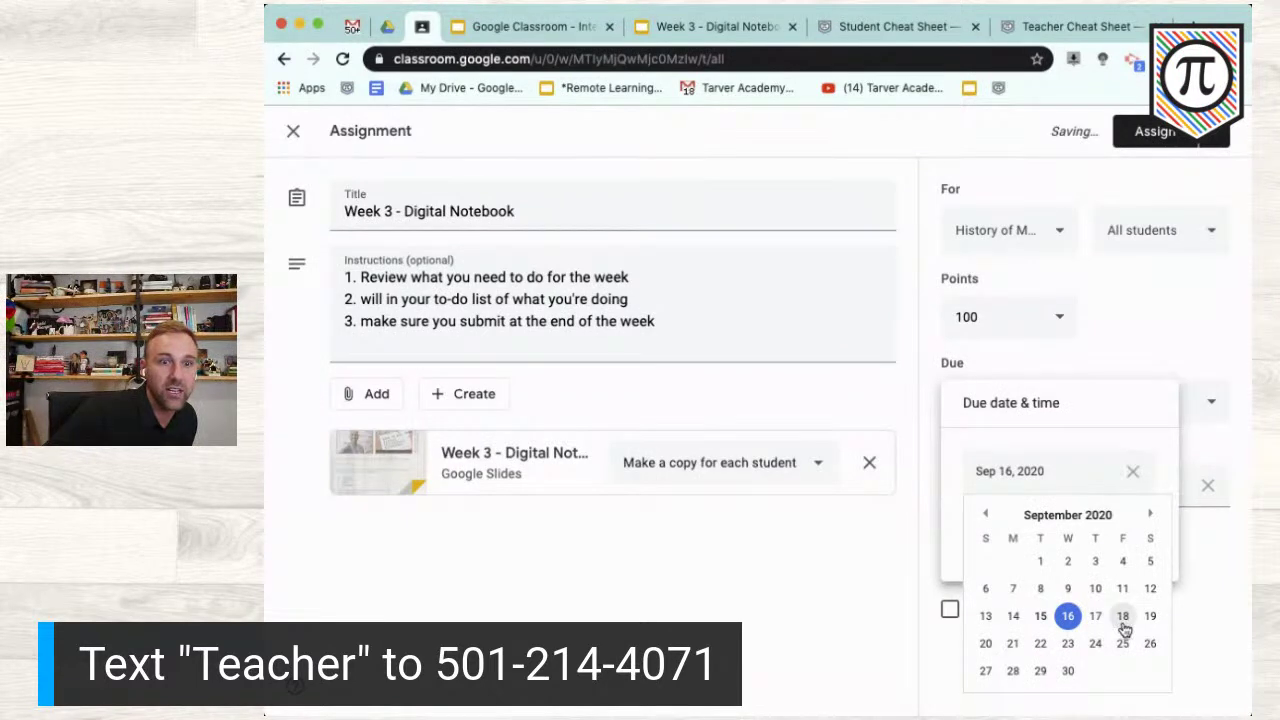
{"action": "left_click", "coordinate": [1149, 357]}
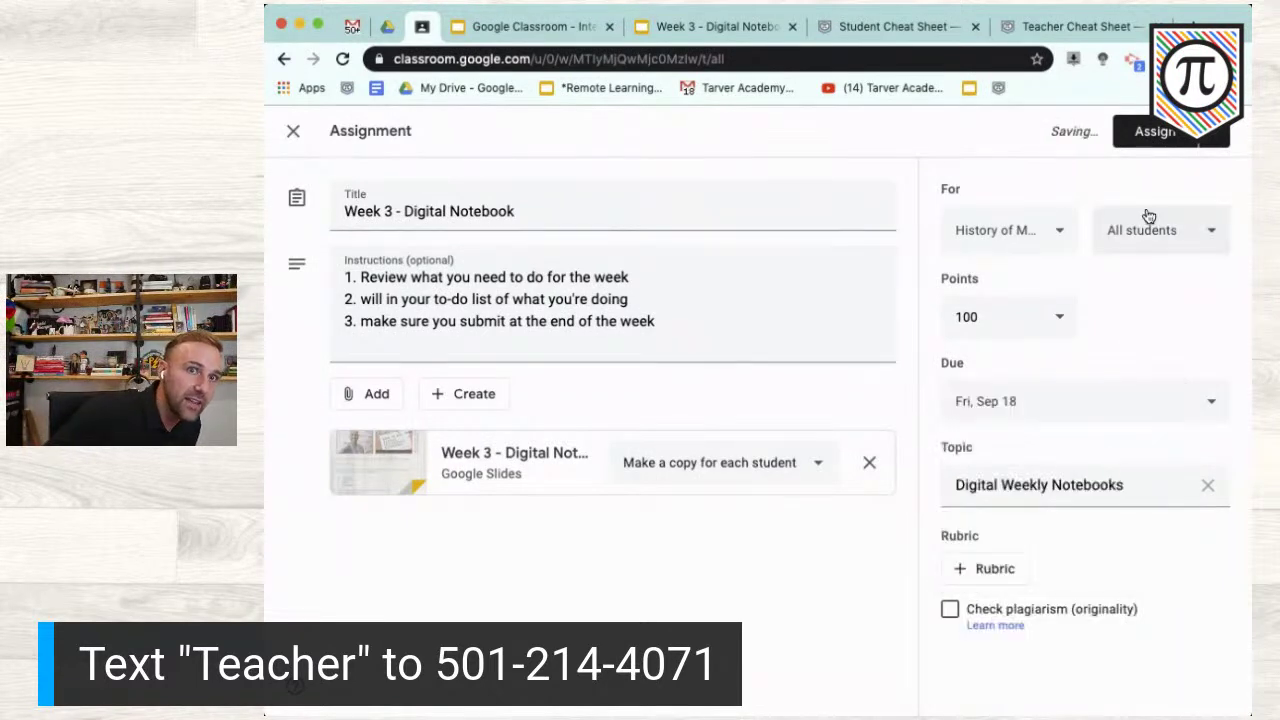
{"action": "left_click", "coordinate": [1147, 135]}
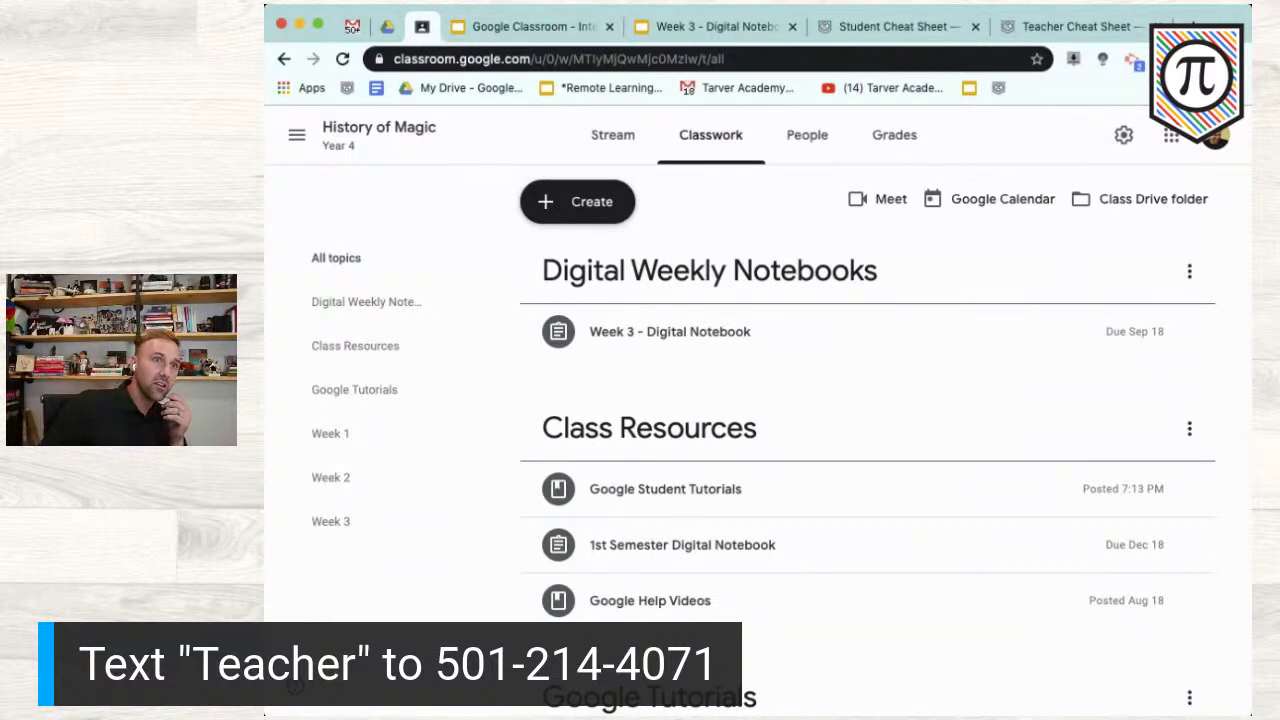
Step: Switch back to the Google Classroom - Intermediate Training presentation
{"action": "left_click", "coordinate": [531, 26]}
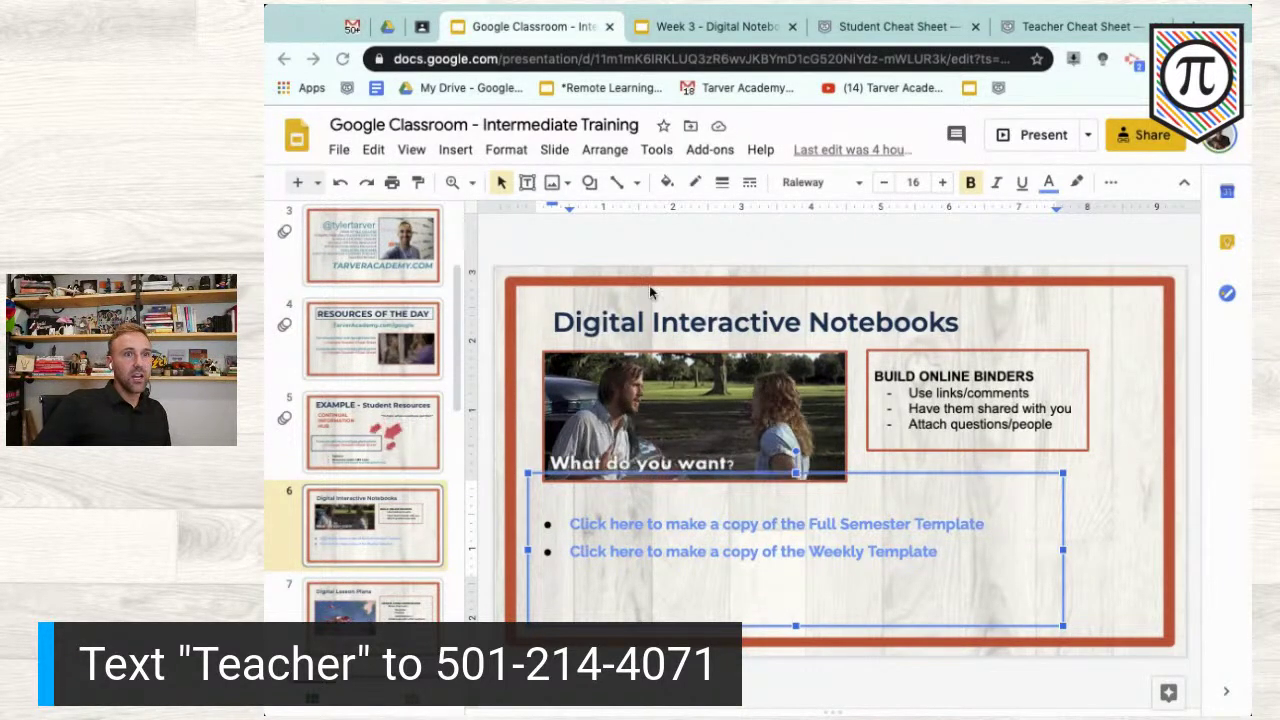
Step: Deselect the template links text box and go to My Drive in Google Drive
{"action": "left_click", "coordinate": [598, 248]}
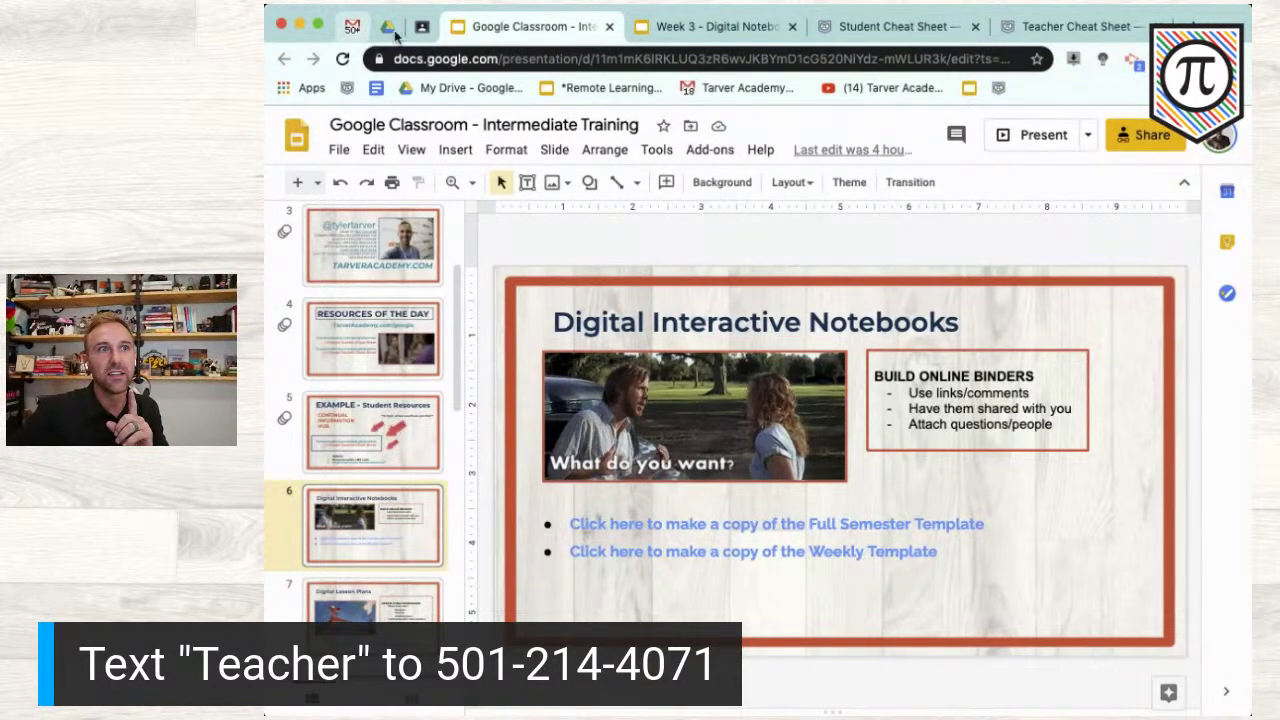
{"action": "left_click", "coordinate": [387, 27]}
{"action": "left_click", "coordinate": [394, 290]}
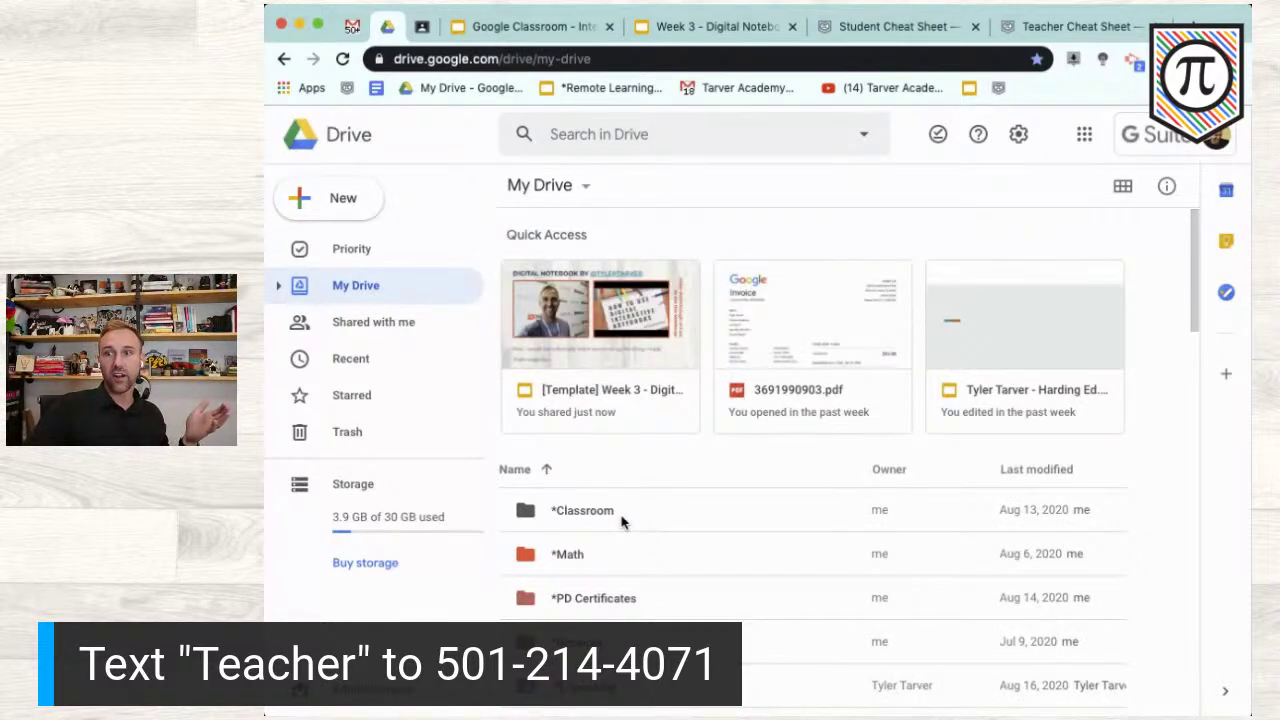
Step: Open the Classroom folder in Drive and search it for 'history of magic'
{"action": "double_click", "coordinate": [620, 520]}
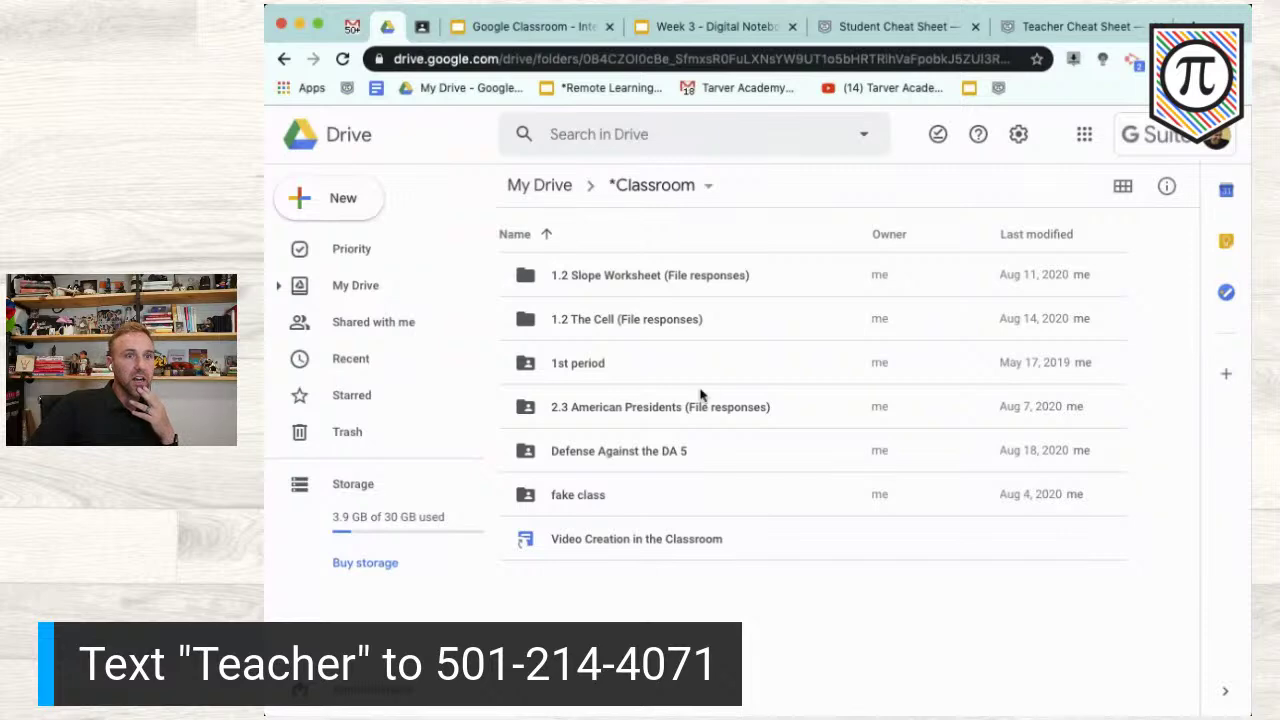
{"action": "left_click", "coordinate": [600, 131]}
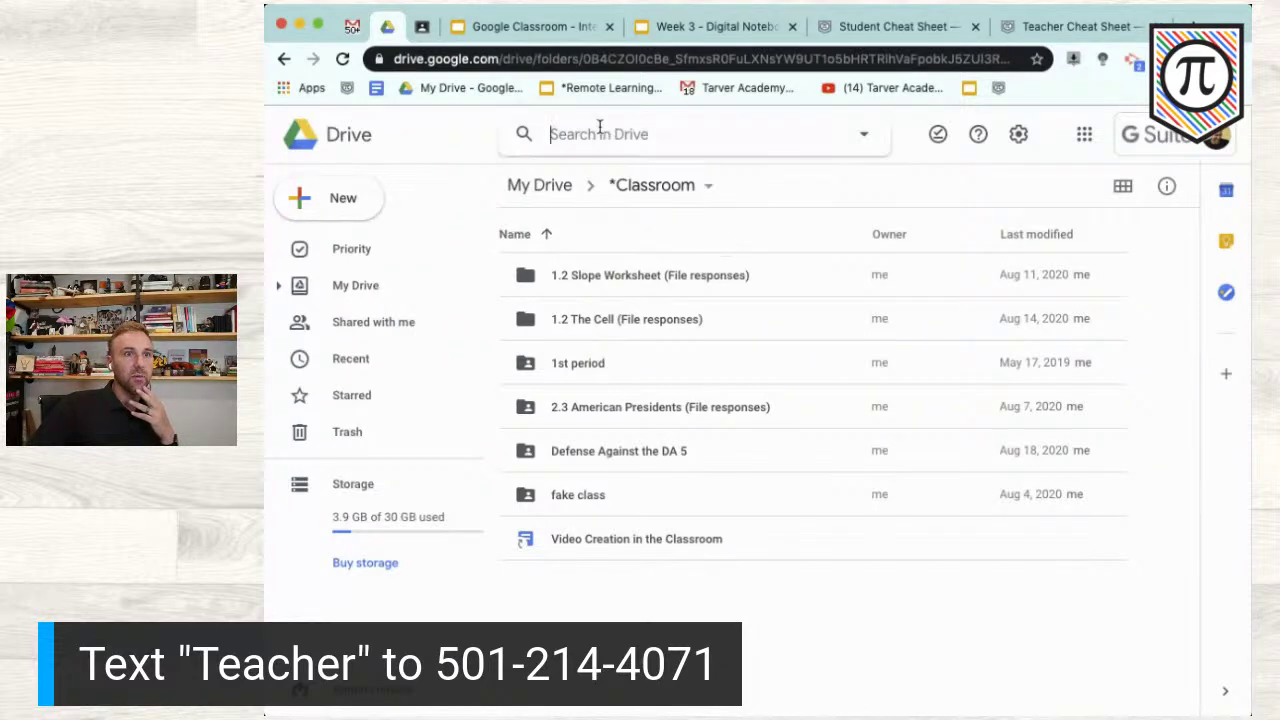
{"action": "type", "text": "histor"}
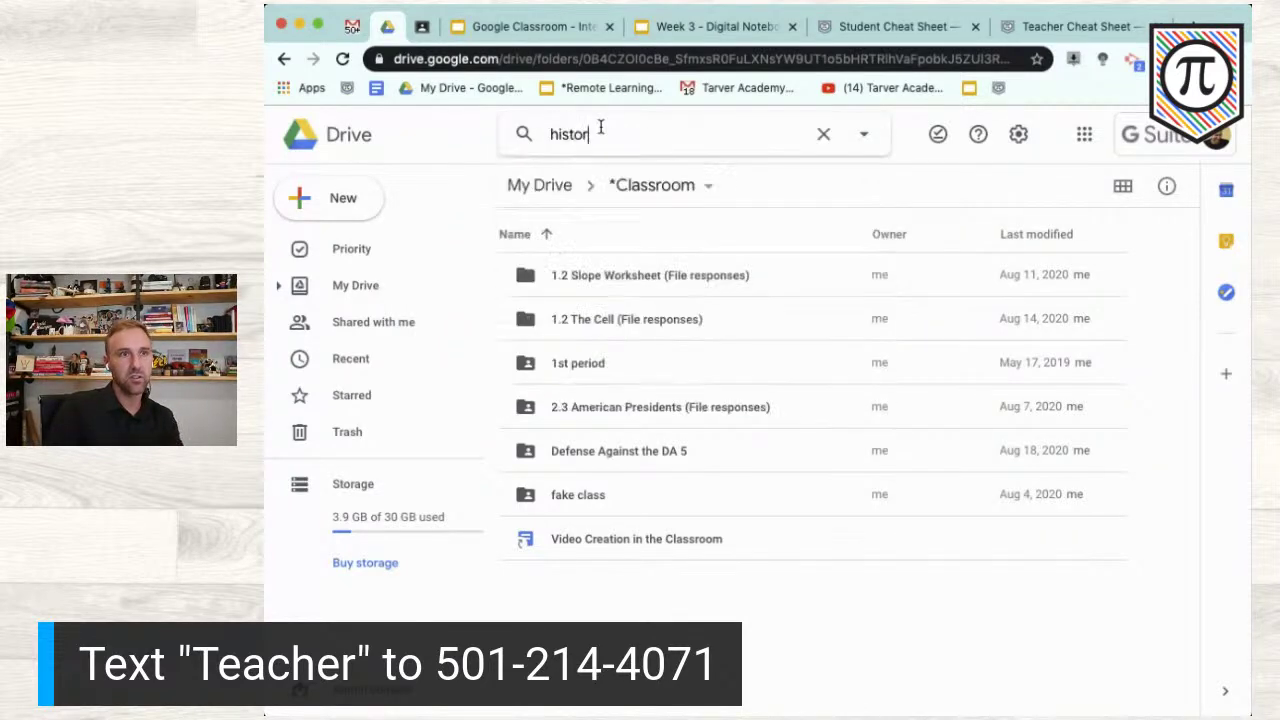
{"action": "type", "text": "y of magif"}
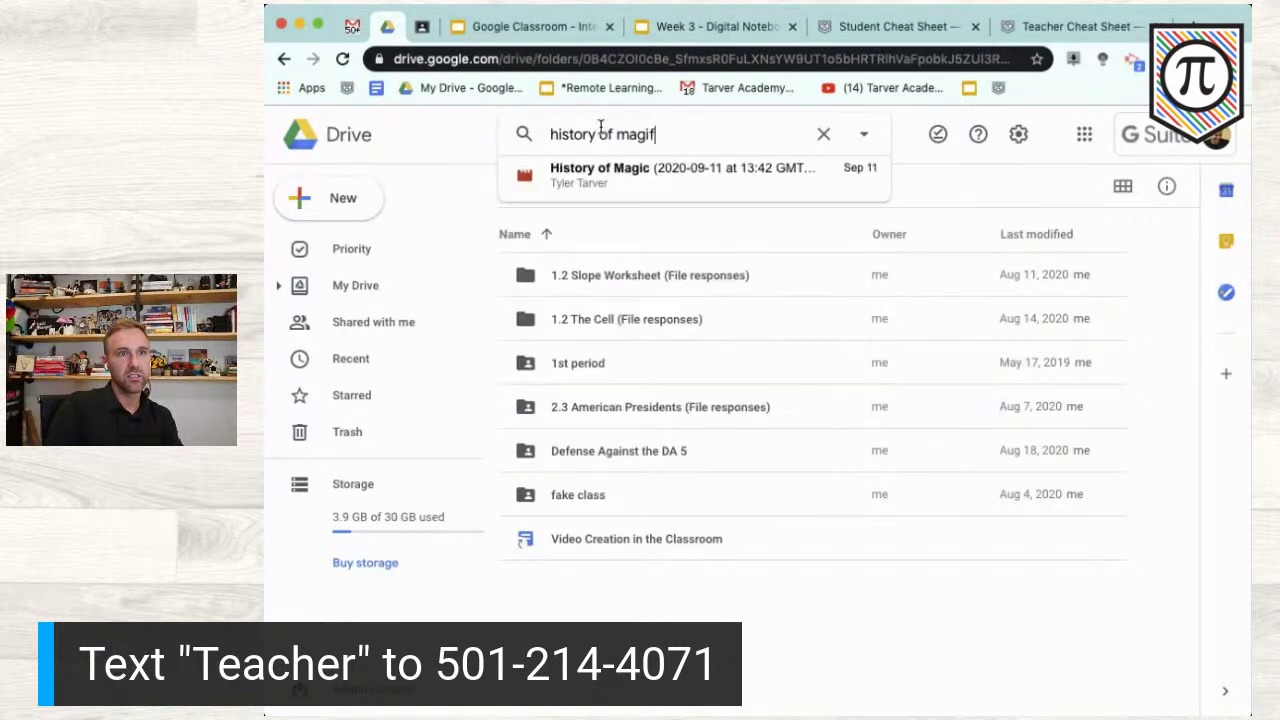
{"action": "key", "text": "BackSpace"}
{"action": "type", "text": "c"}
{"action": "key", "text": "Return"}
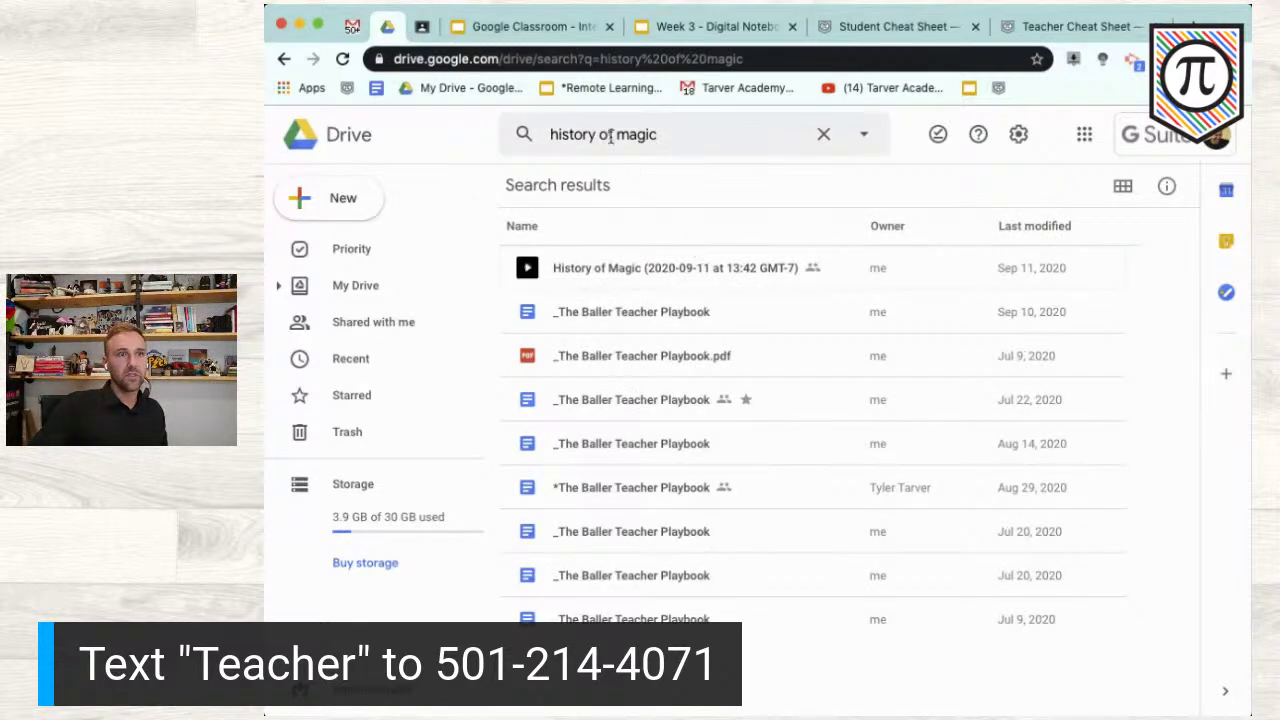
Step: Search Drive for 'week 3' and open the Week 3 - Digital Notebook folder
{"action": "left_click", "coordinate": [607, 131]}
{"action": "type", "text": "week 3"}
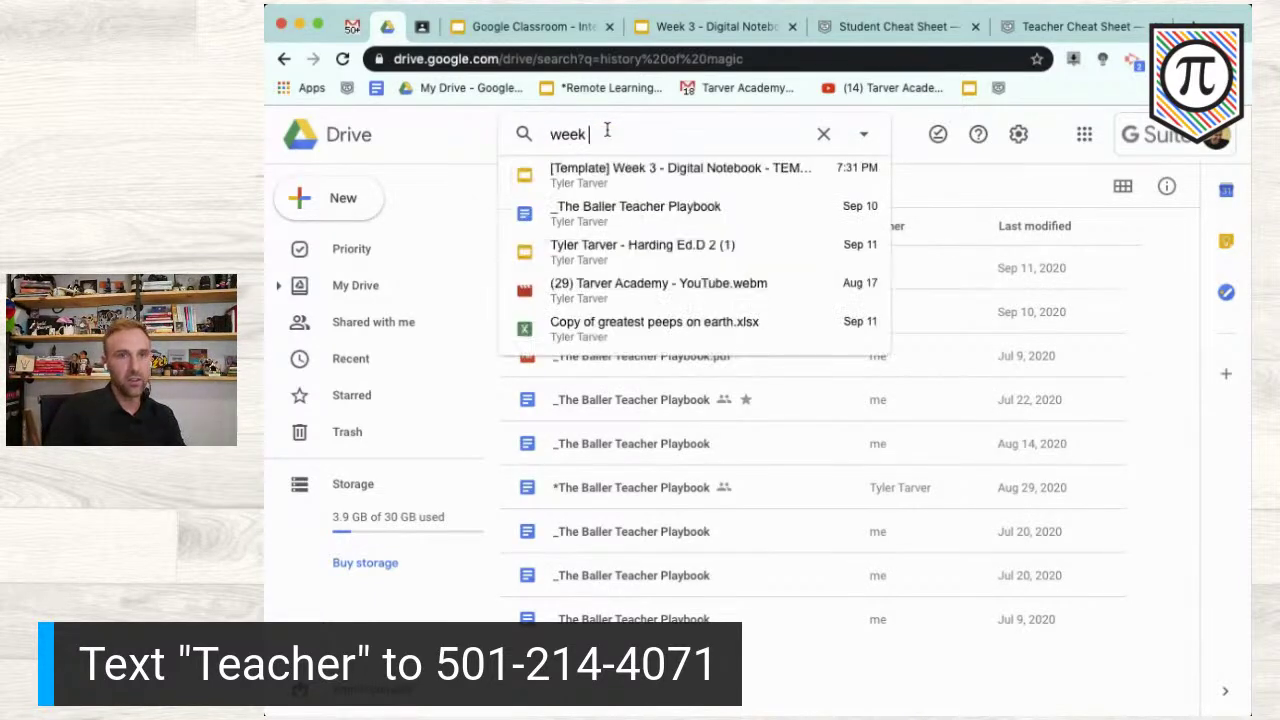
{"action": "key", "text": "Return"}
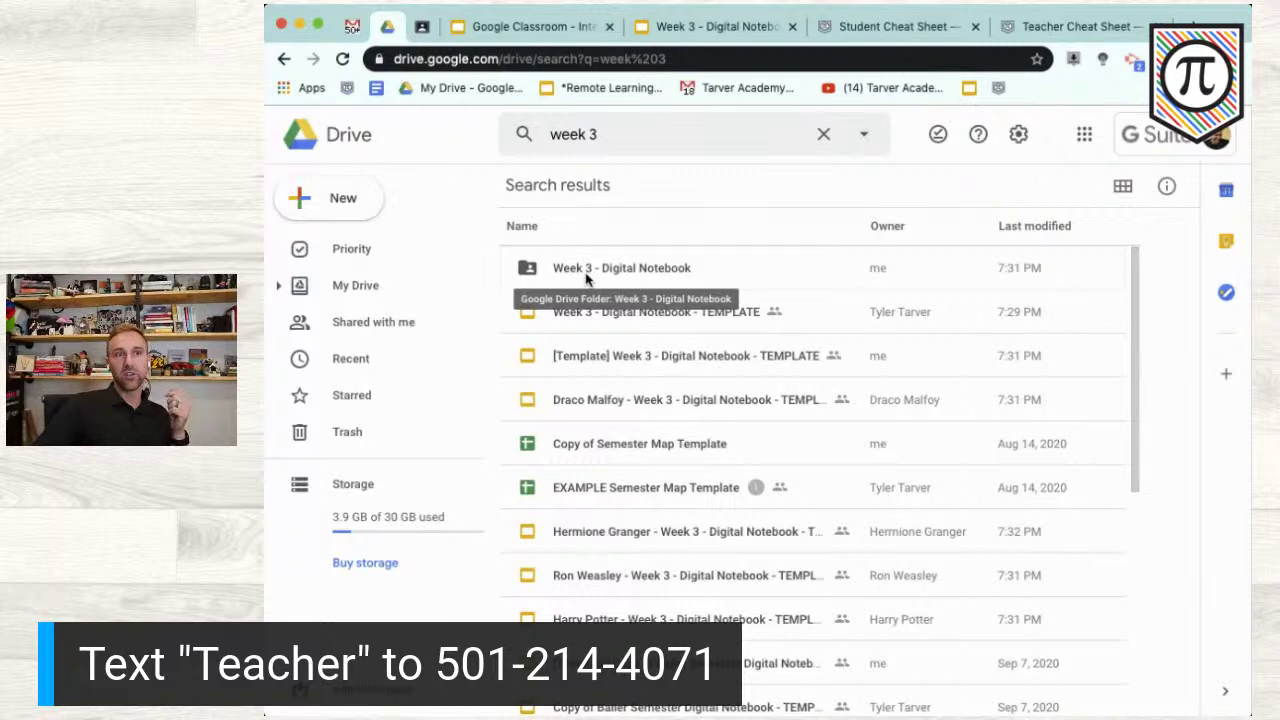
{"action": "double_click", "coordinate": [587, 279]}
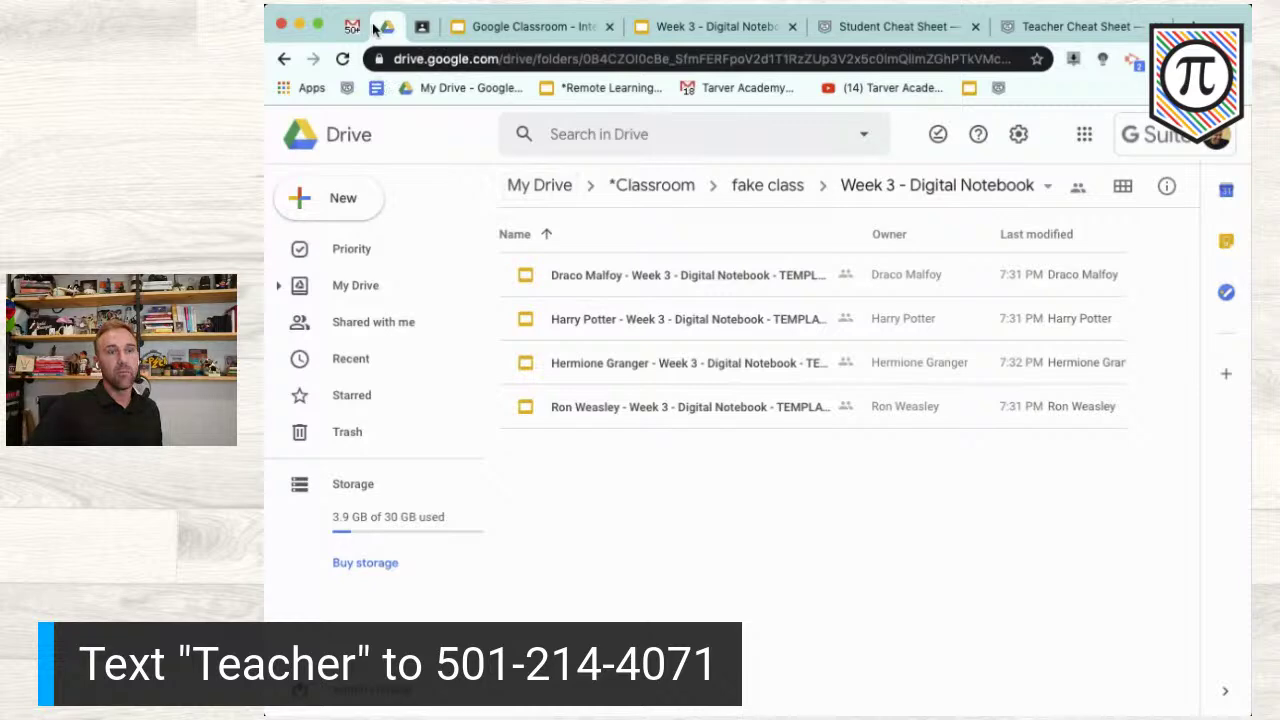
Step: Preview one student's notebook copy, then return to the Classroom classwork page
{"action": "double_click", "coordinate": [577, 320]}
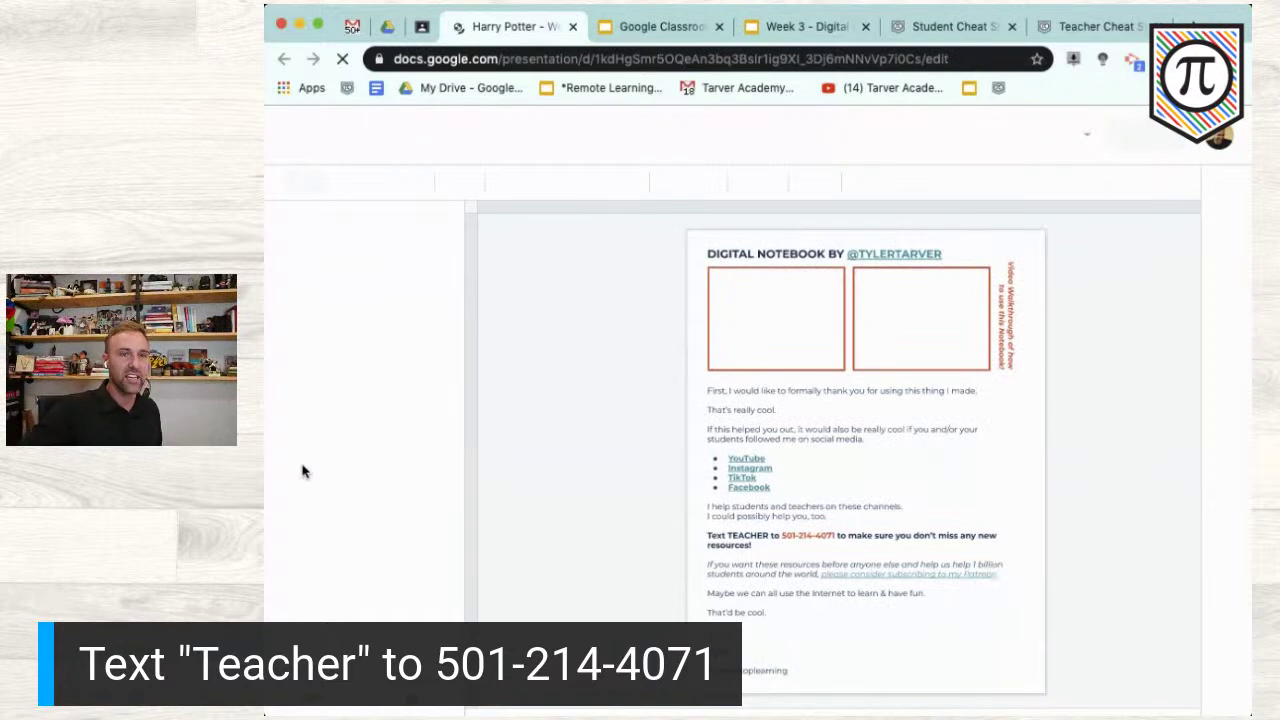
{"action": "left_click", "coordinate": [573, 28]}
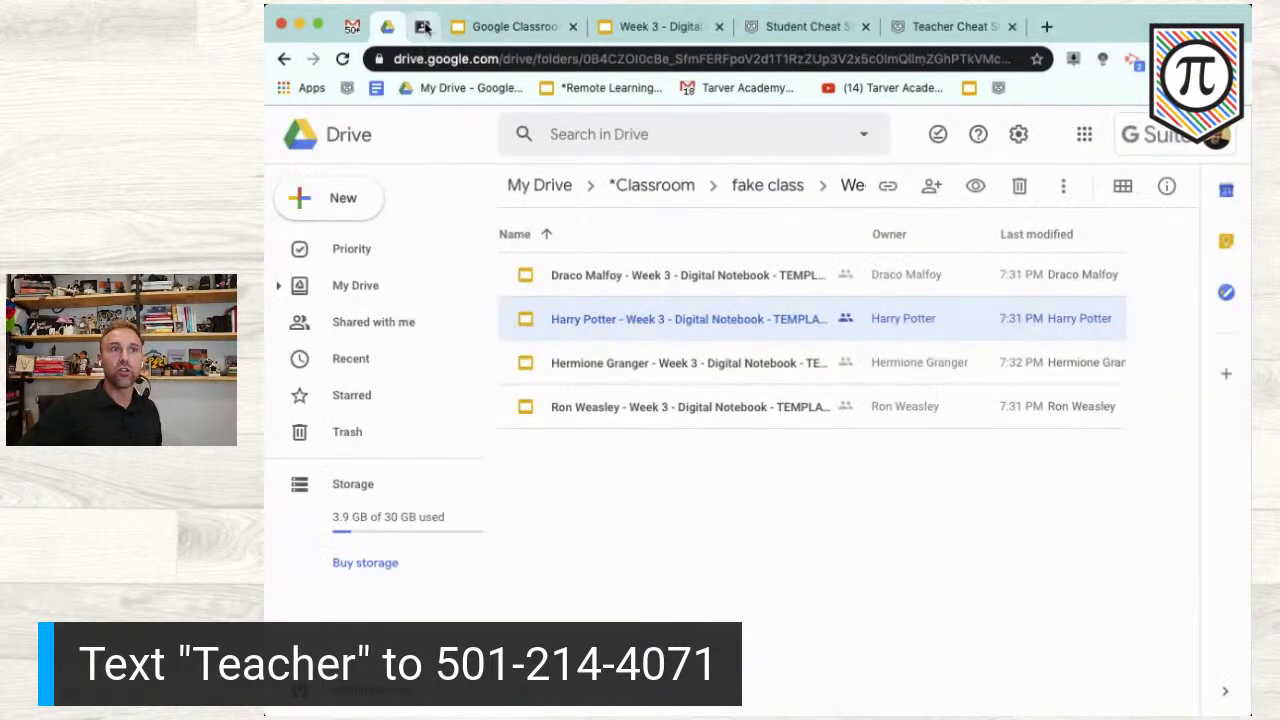
{"action": "left_click", "coordinate": [424, 28]}
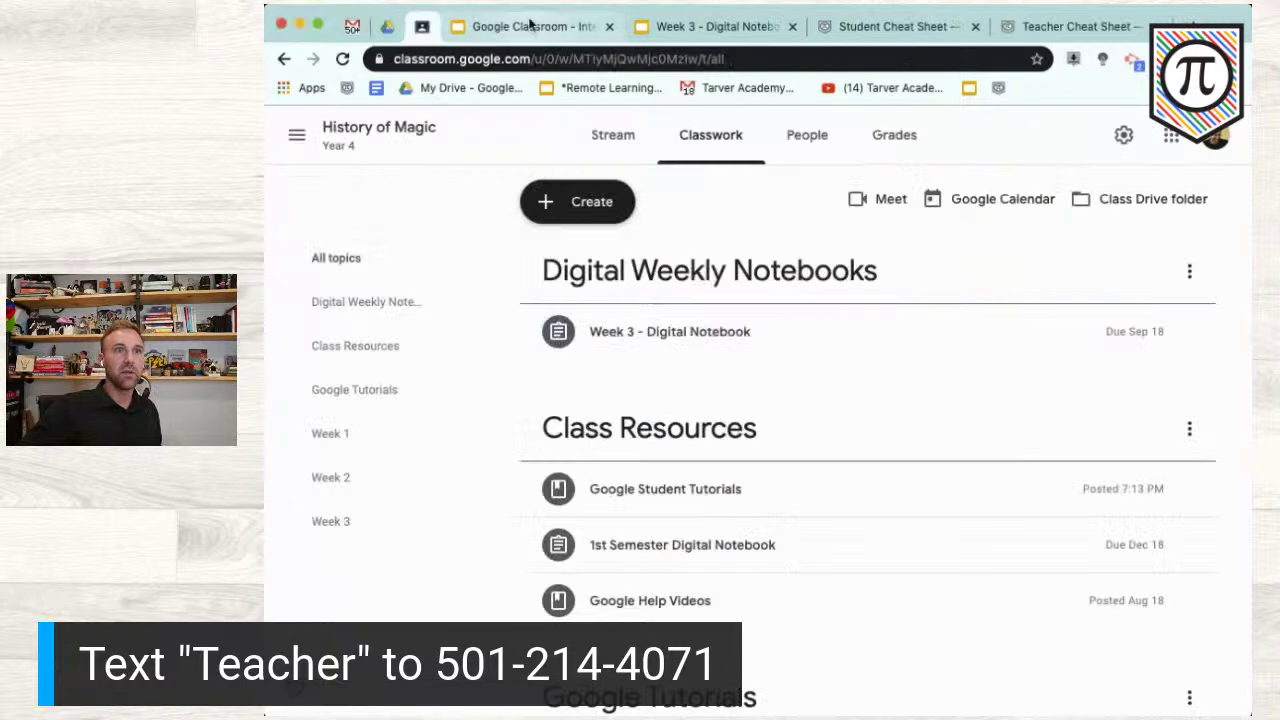
Step: Close the Week 3 template and follow the Digital Lesson Plans slide's semester lesson plans bit.ly link
{"action": "left_click", "coordinate": [530, 26]}
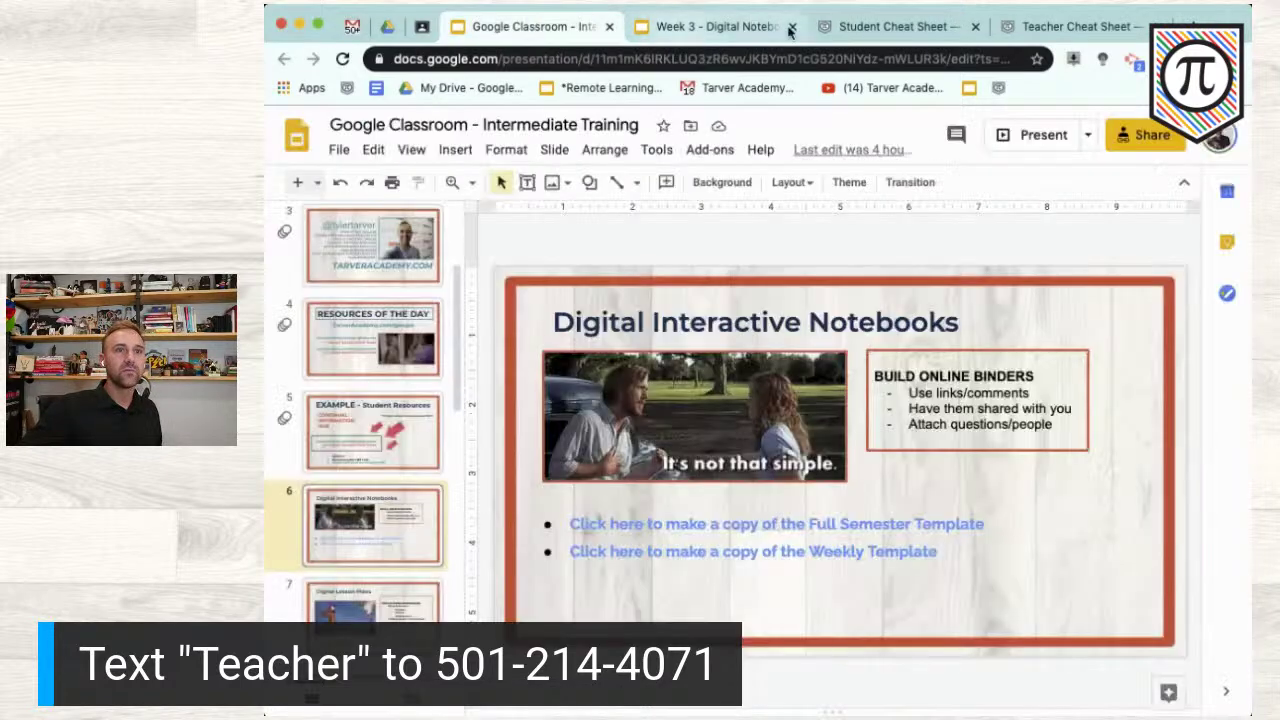
{"action": "left_click", "coordinate": [790, 28]}
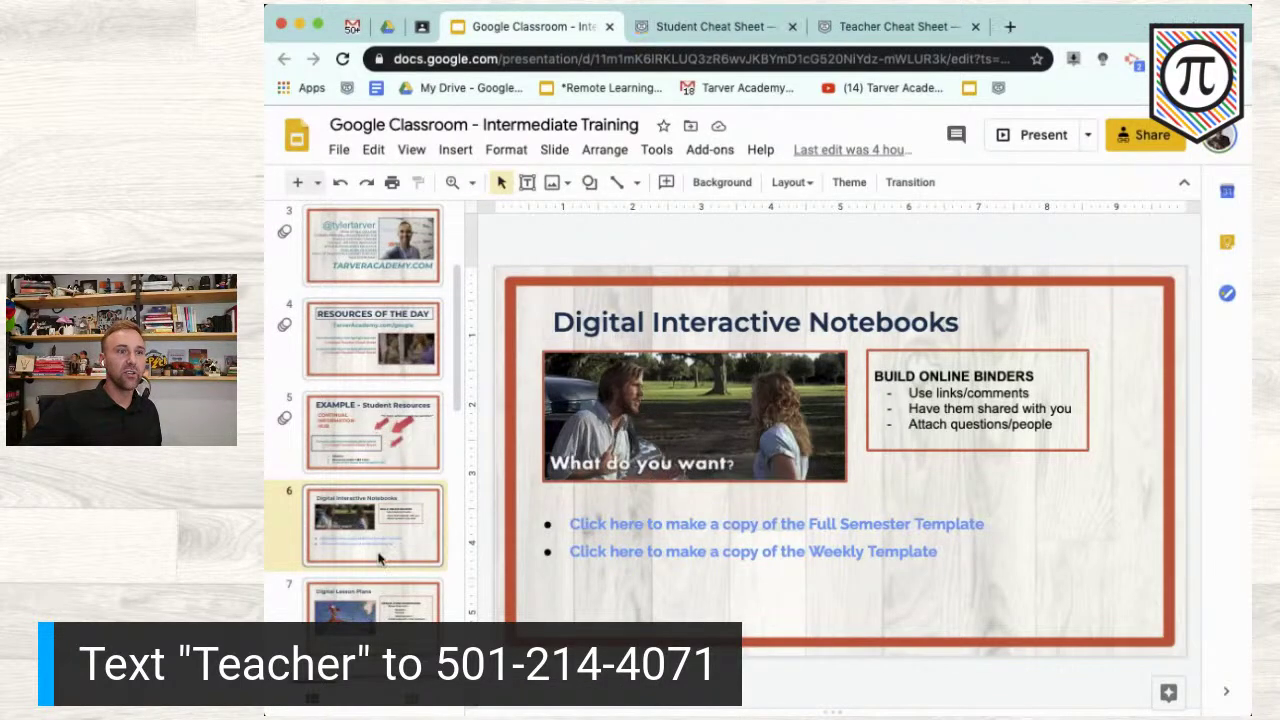
{"action": "left_click", "coordinate": [373, 600]}
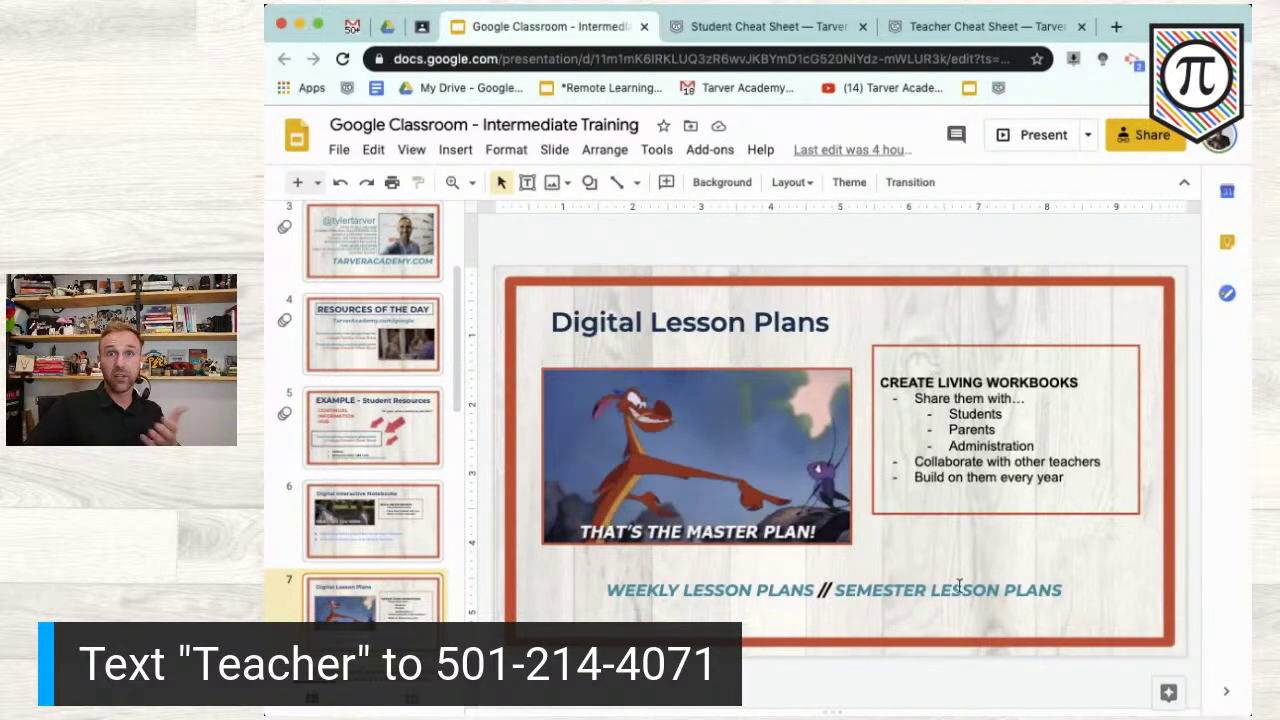
{"action": "left_click", "coordinate": [958, 587]}
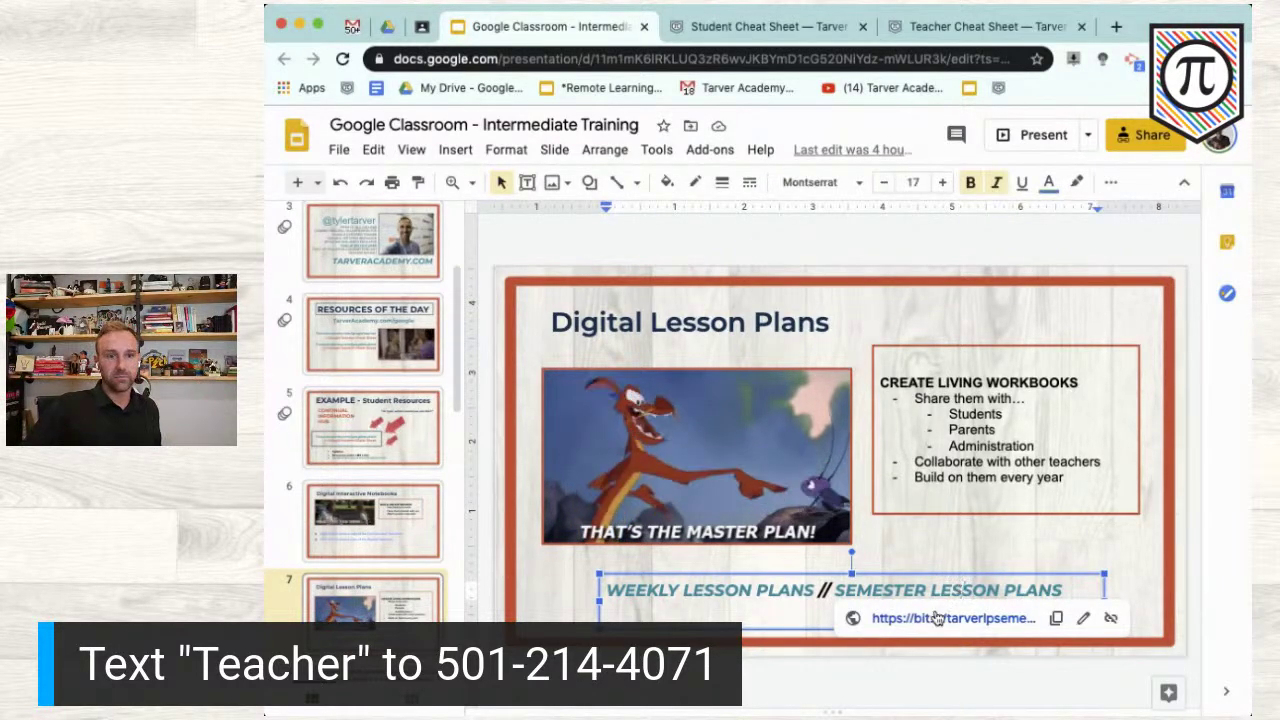
{"action": "left_click", "coordinate": [937, 618]}
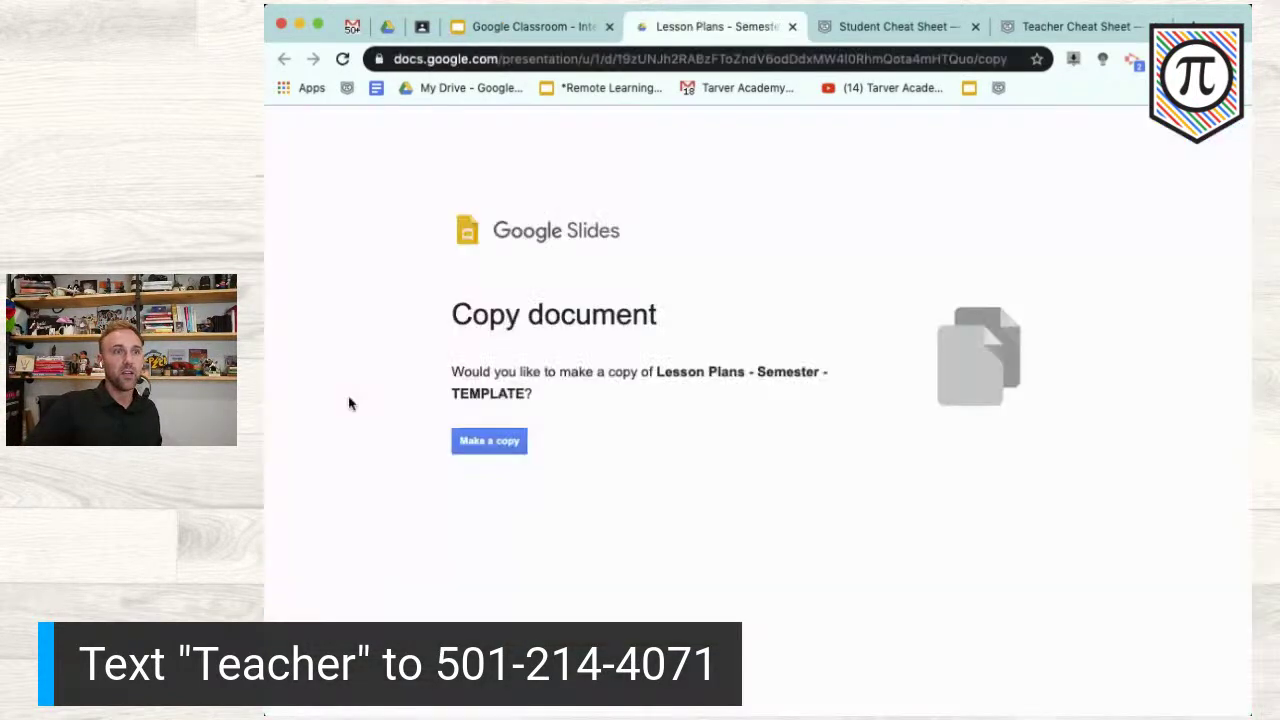
Step: Copy Lesson Plans - Semester - TEMPLATE and browse from the teacher/course slide to Semester 1 navigation
{"action": "left_click", "coordinate": [479, 447]}
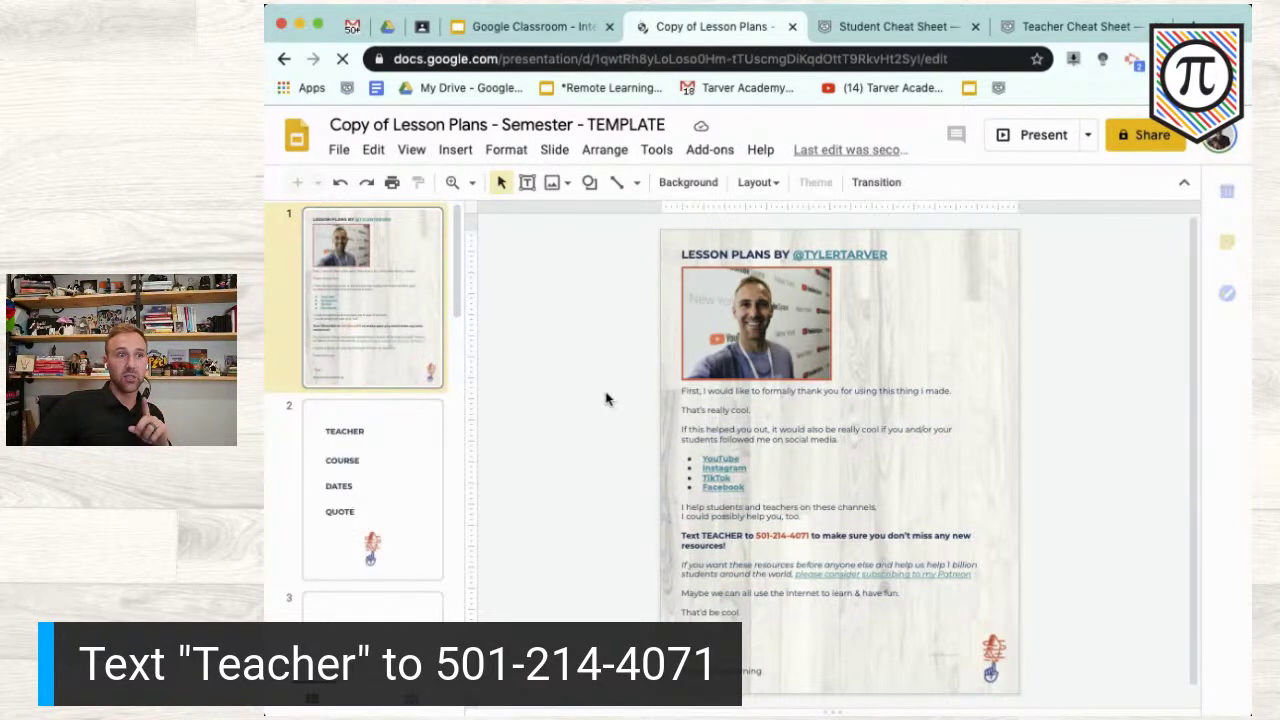
{"action": "left_click", "coordinate": [357, 487]}
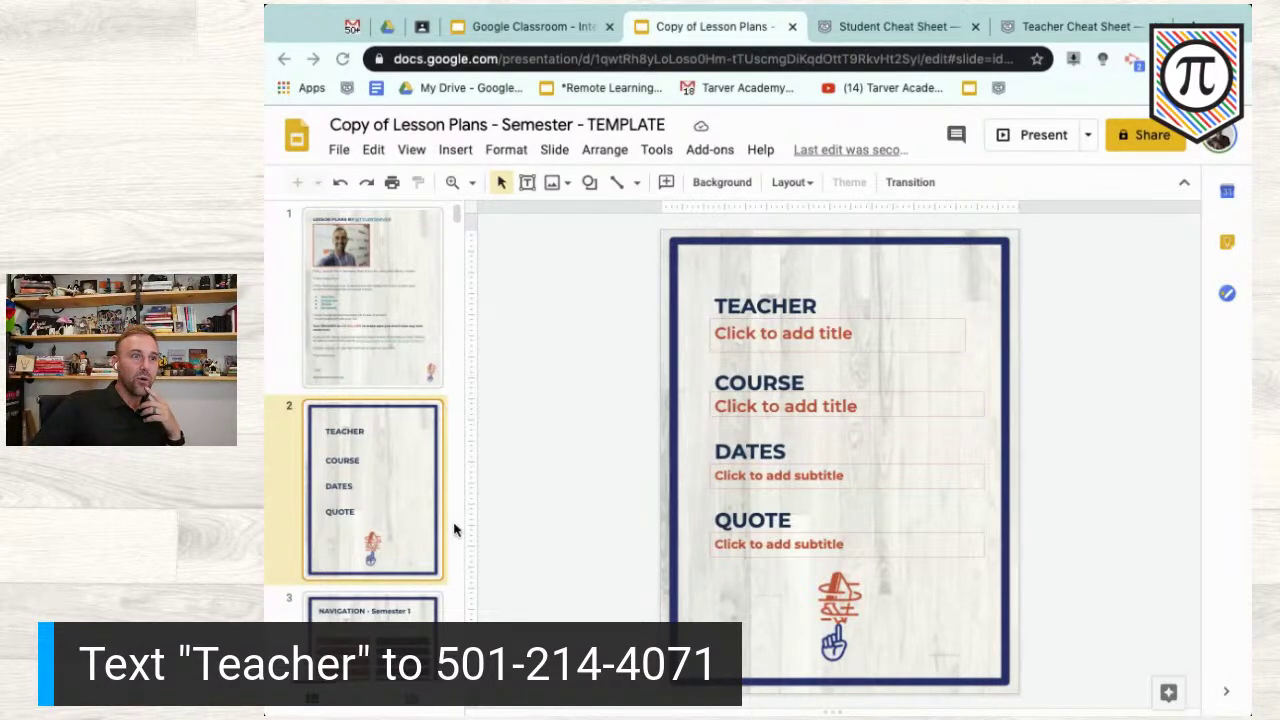
{"action": "scroll", "coordinate": [400, 577], "scroll_direction": "down", "scroll_amount": 3}
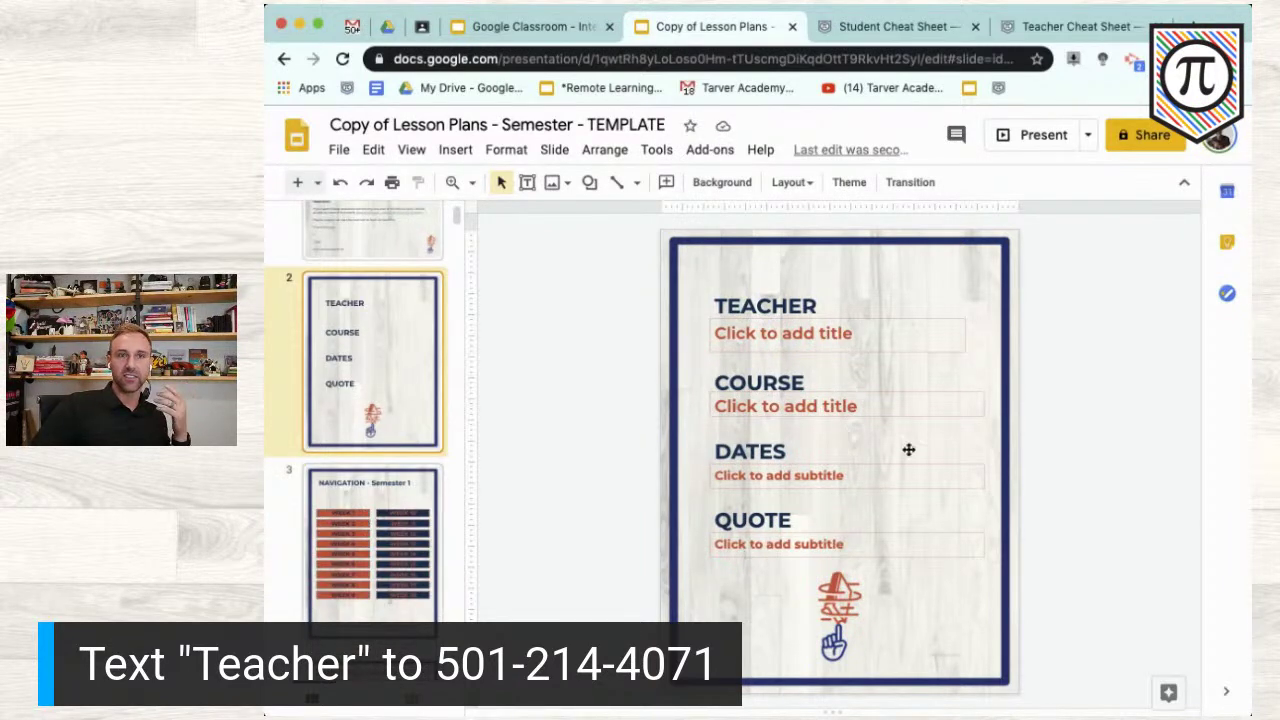
{"action": "key", "text": "Down"}
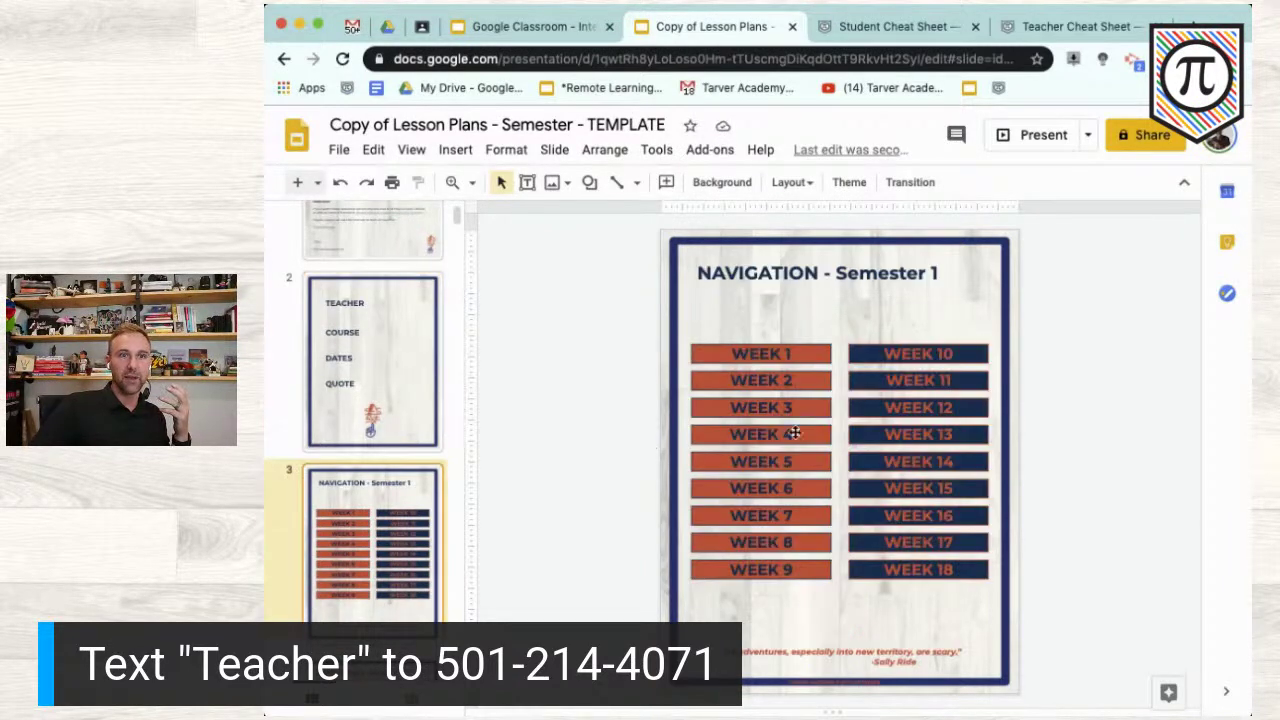
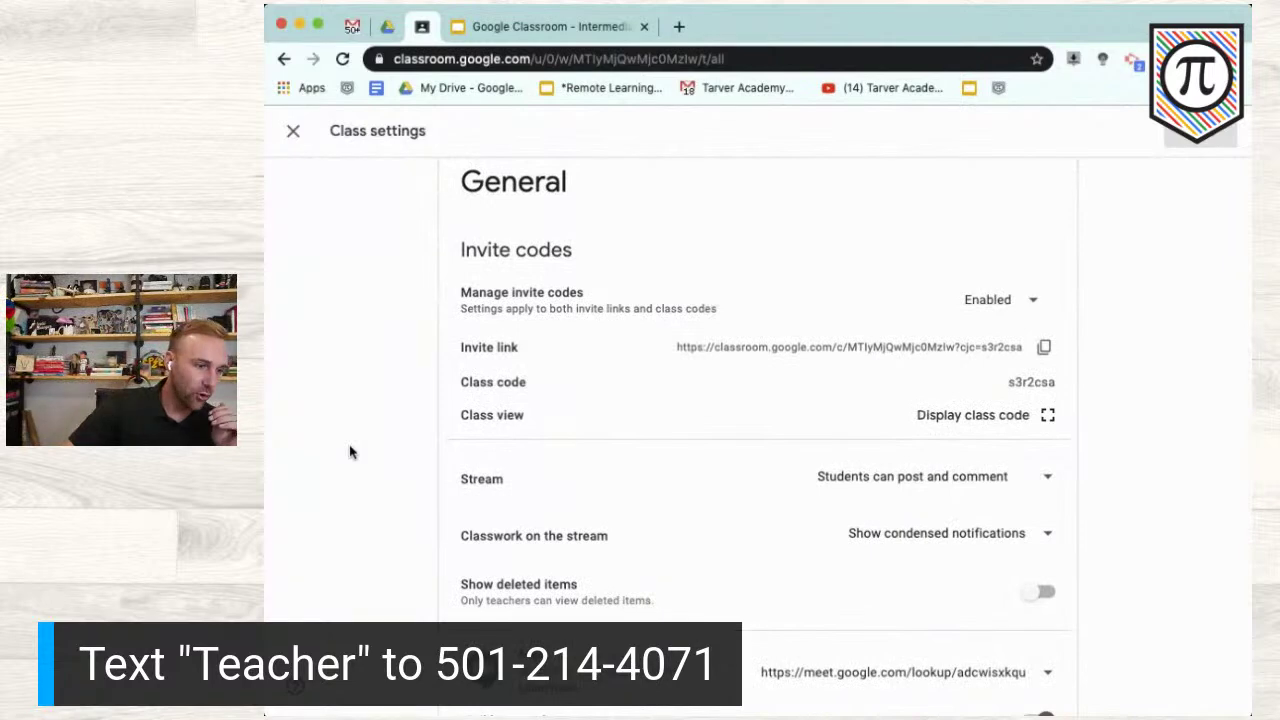
{"action": "scroll", "coordinate": [350, 452], "scroll_direction": "down", "scroll_amount": 3}
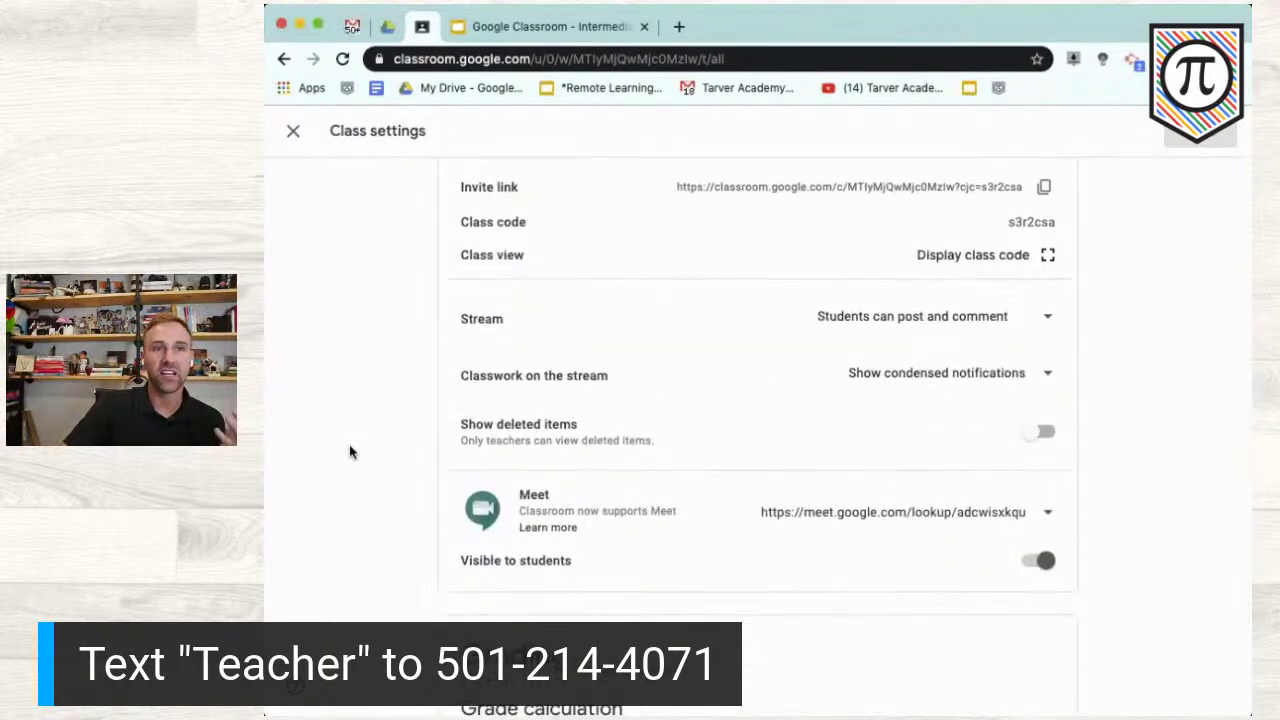
{"action": "scroll", "coordinate": [363, 403], "scroll_direction": "up", "scroll_amount": 2}
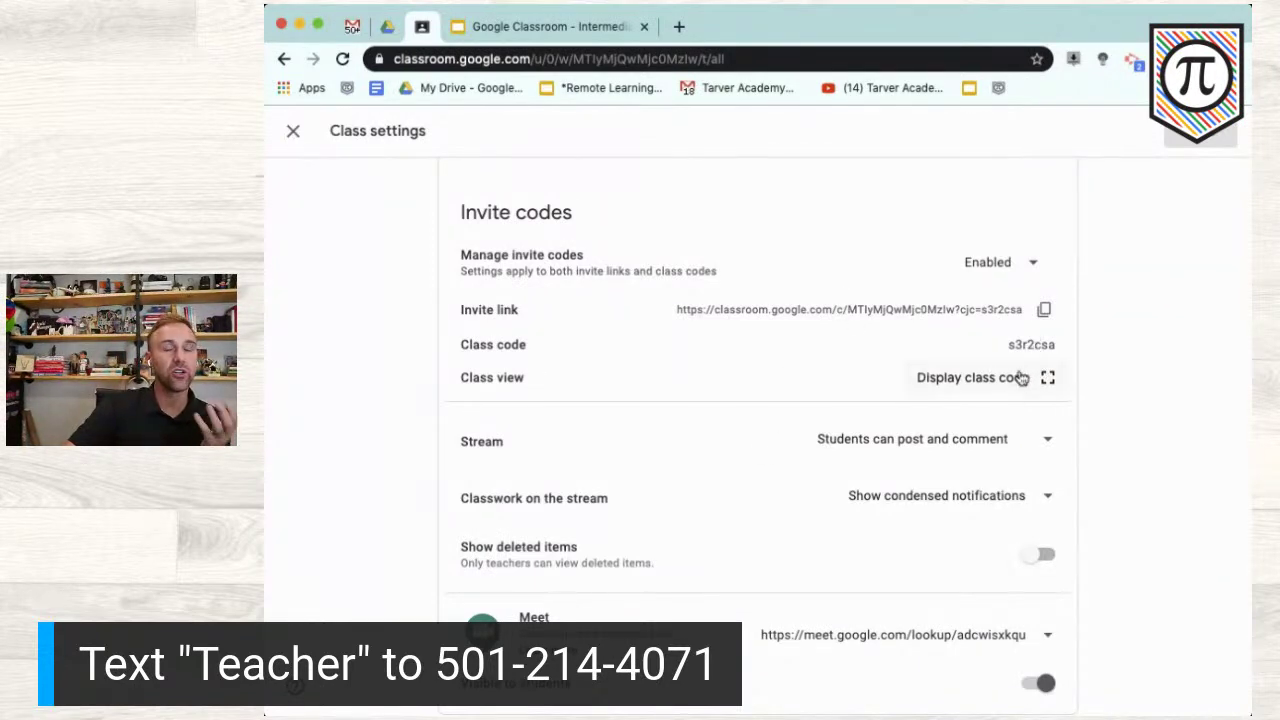
{"action": "scroll", "coordinate": [875, 475], "scroll_direction": "down", "scroll_amount": 2}
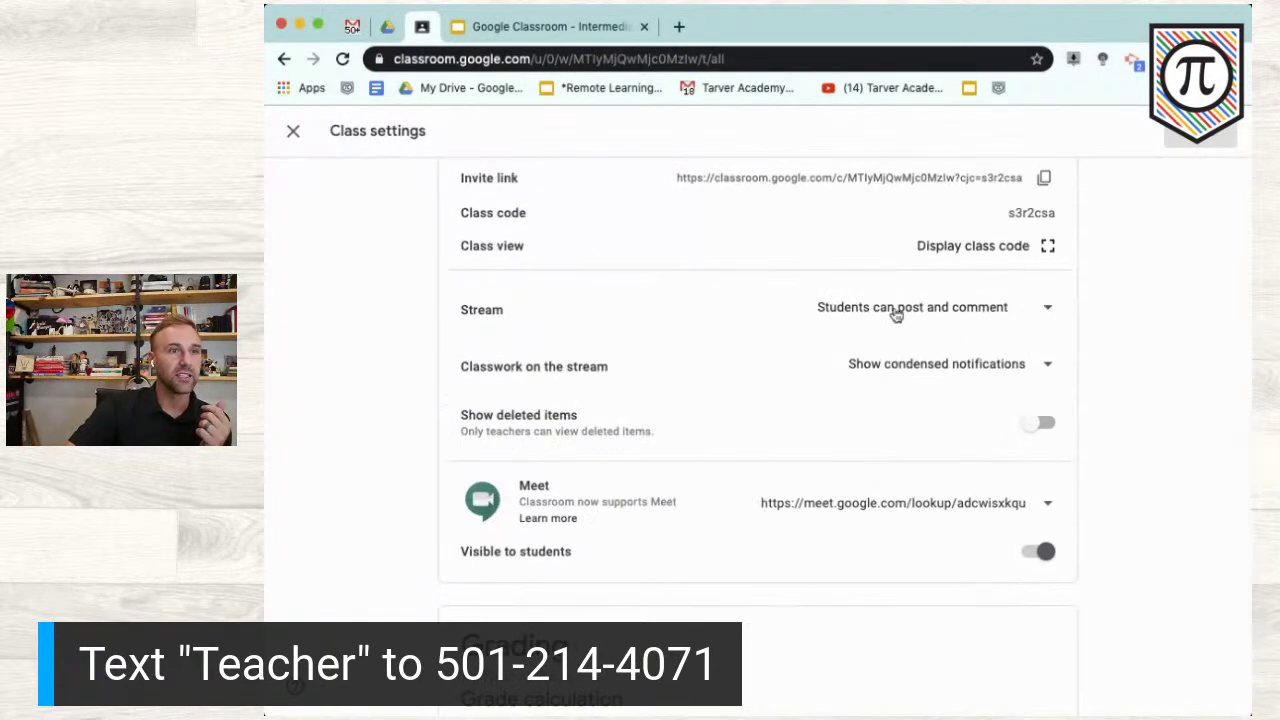
Step: Leave the Stream setting at 'Students can post and comment' and return to the deck's closing slide 16
{"action": "left_click", "coordinate": [983, 320]}
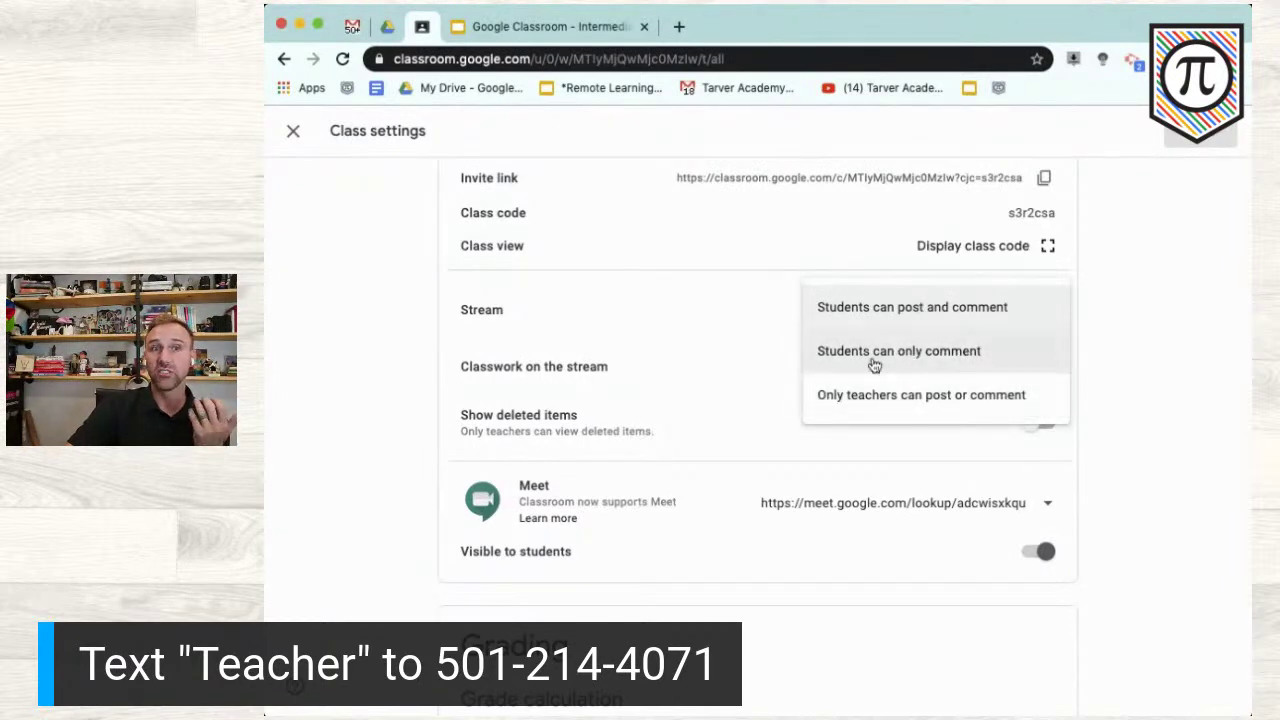
{"action": "left_click", "coordinate": [1157, 322]}
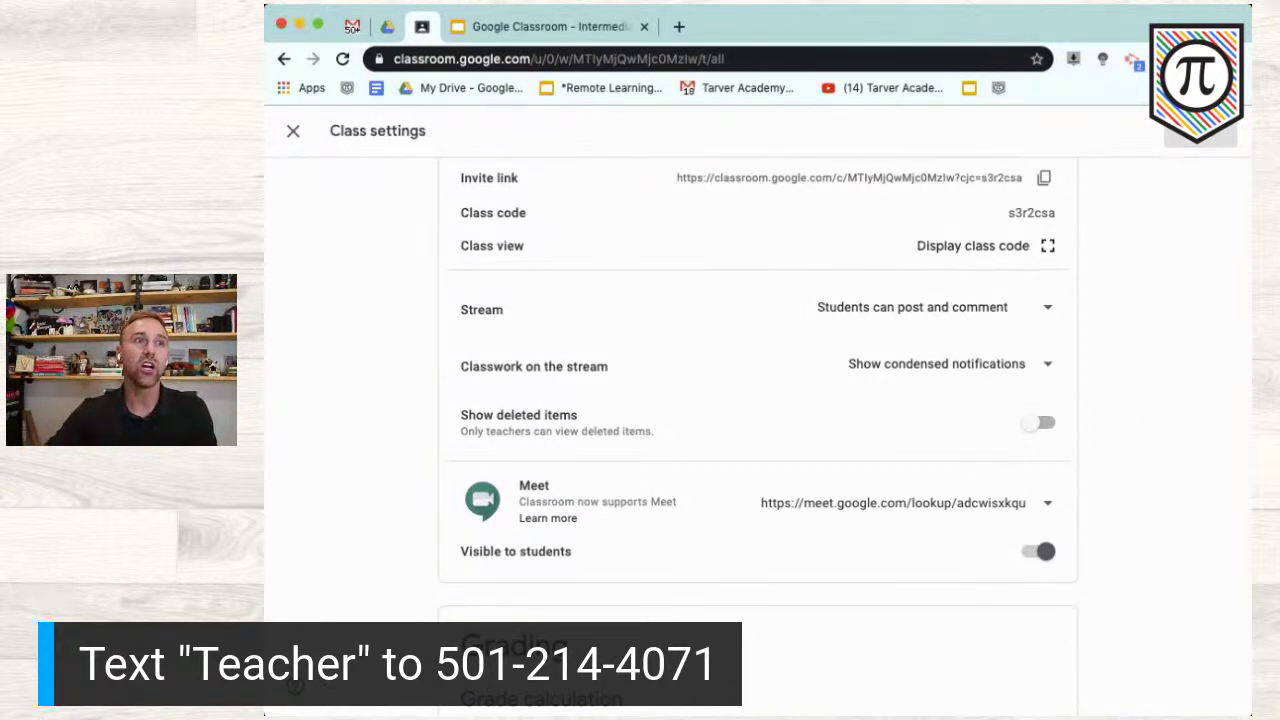
{"action": "left_click", "coordinate": [513, 30]}
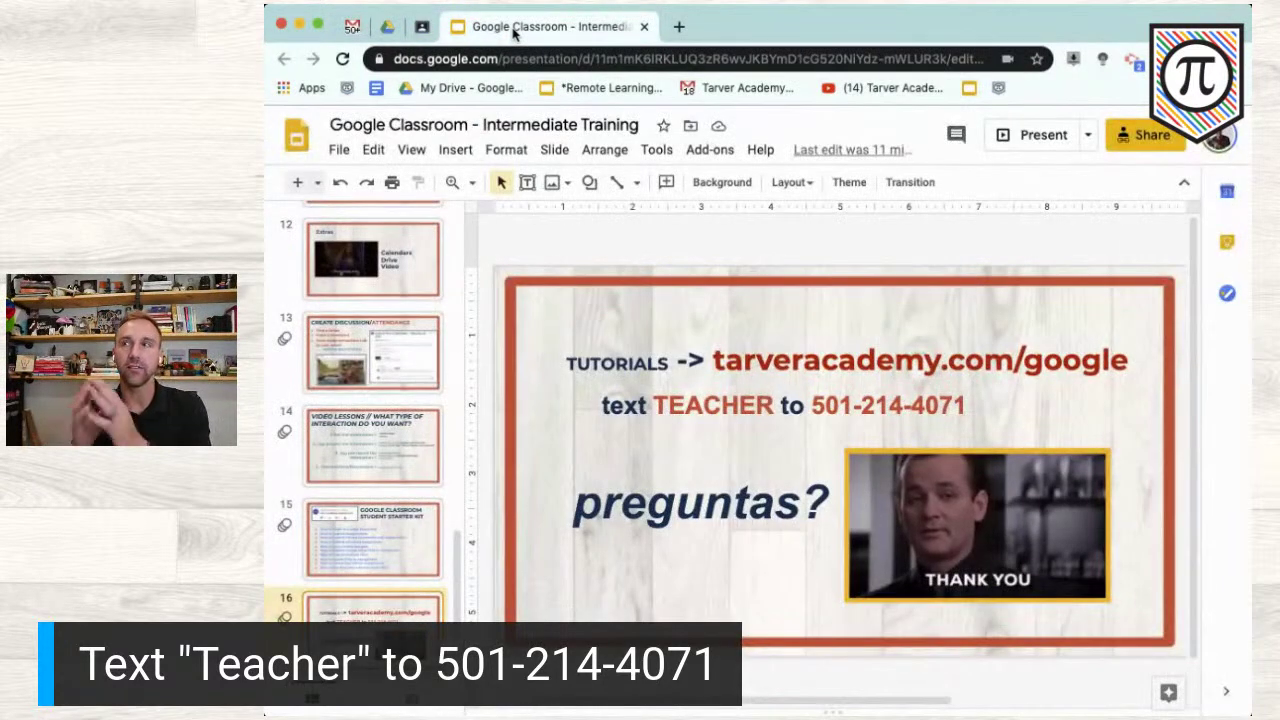